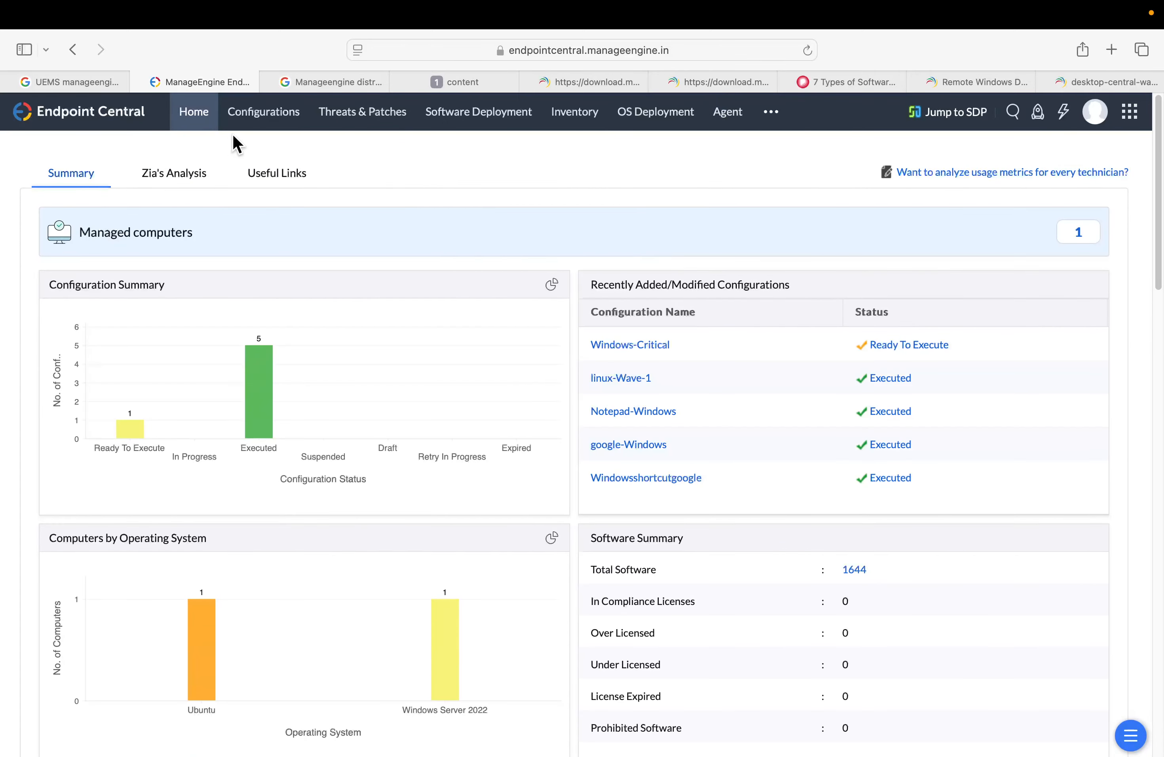
Open Threats & Patches and view the managed systems listed by patches
{"action": "left_click", "coordinate": [364, 117]}
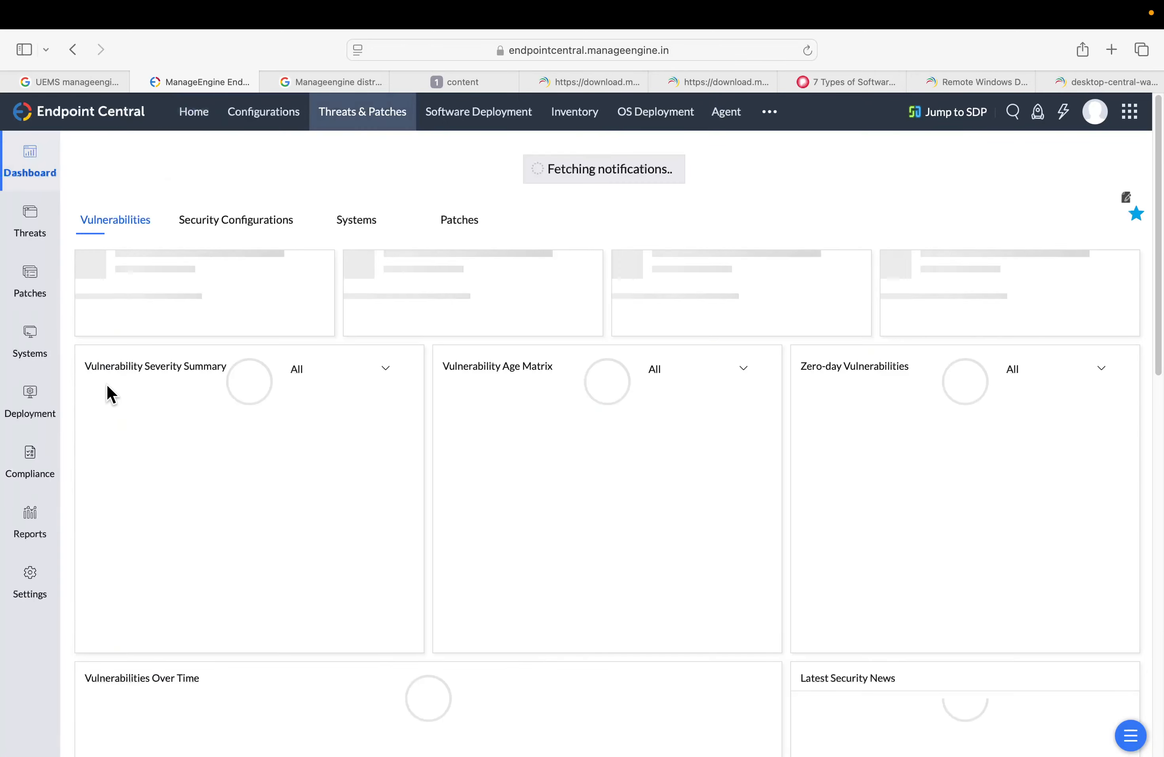
{"action": "left_click", "coordinate": [22, 334]}
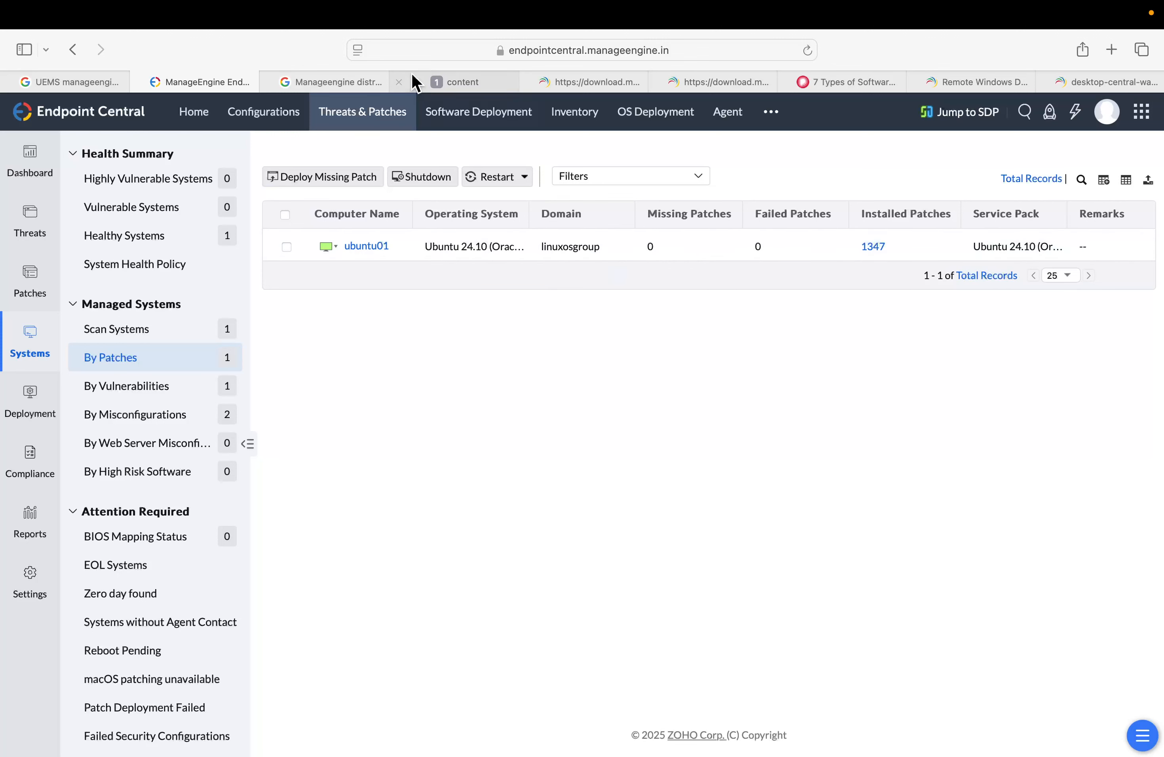
Open the Agent module from the overflow menu and go to its Remote Offices list
{"action": "left_click", "coordinate": [775, 120]}
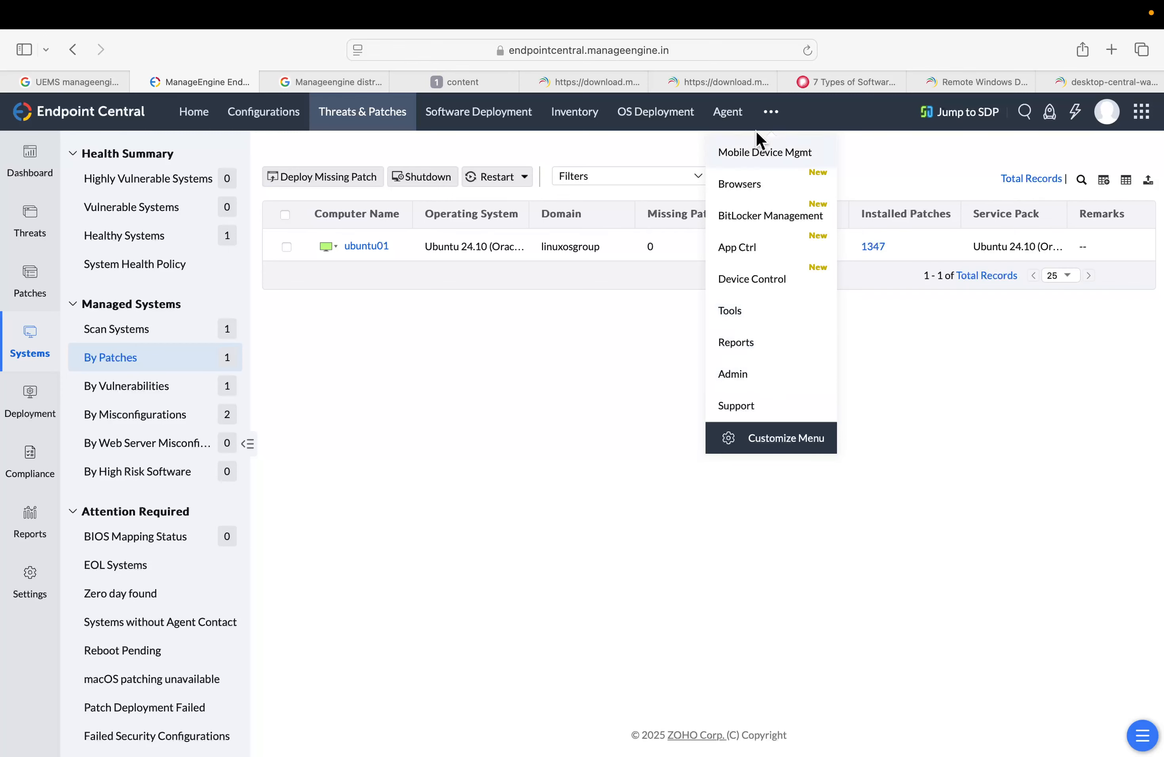
{"action": "left_click", "coordinate": [734, 114]}
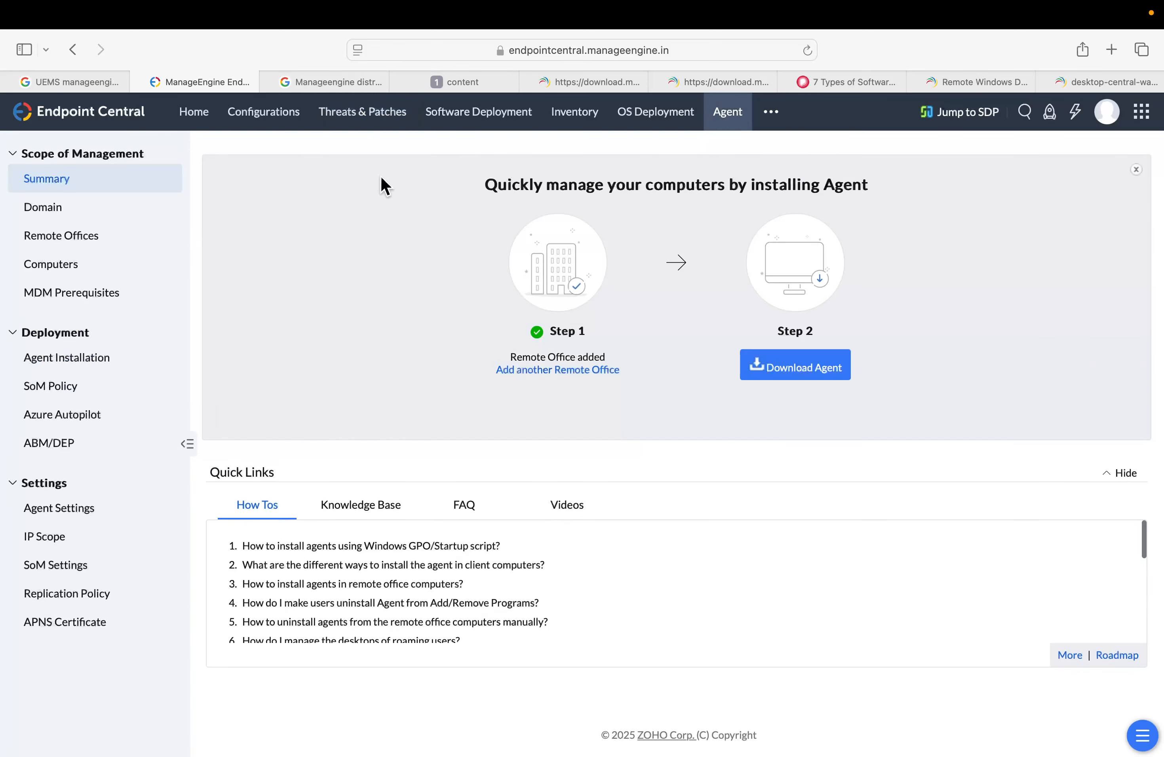
{"action": "left_click", "coordinate": [60, 206]}
{"action": "left_click", "coordinate": [63, 235]}
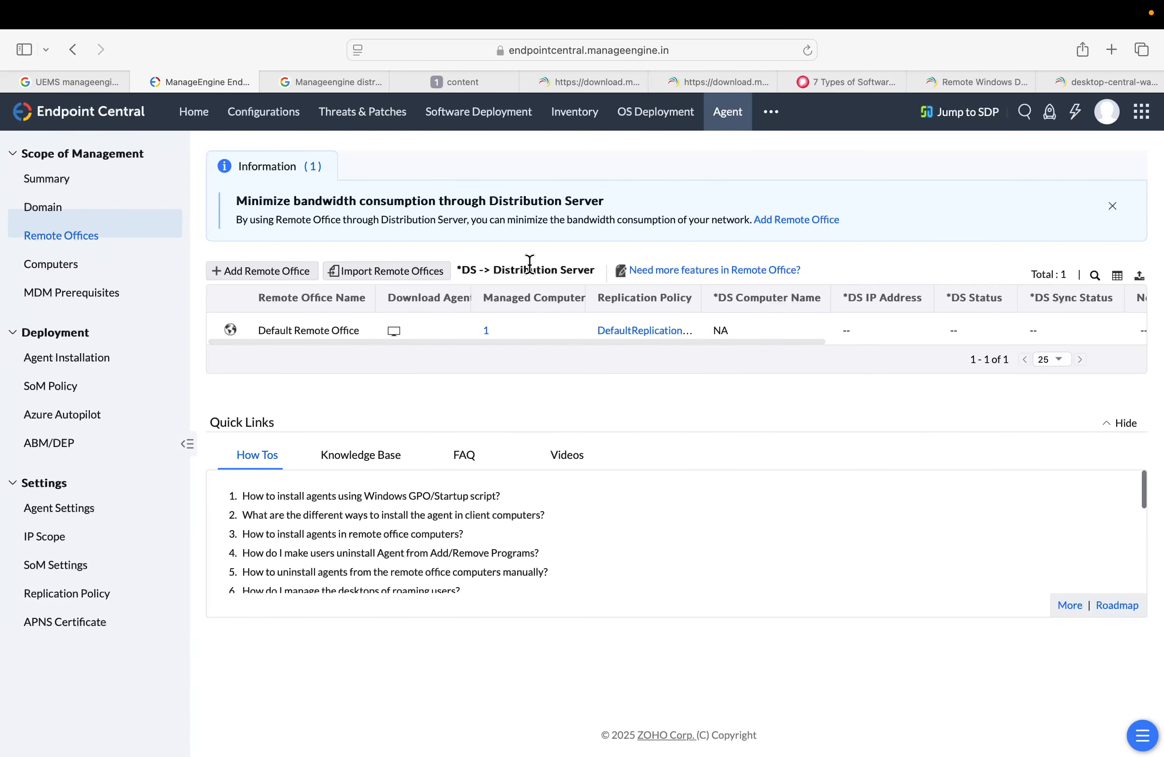
Start adding a new remote office named Secureoffice
{"action": "left_click_drag", "start_coordinate": [262, 330], "coordinate": [352, 334]}
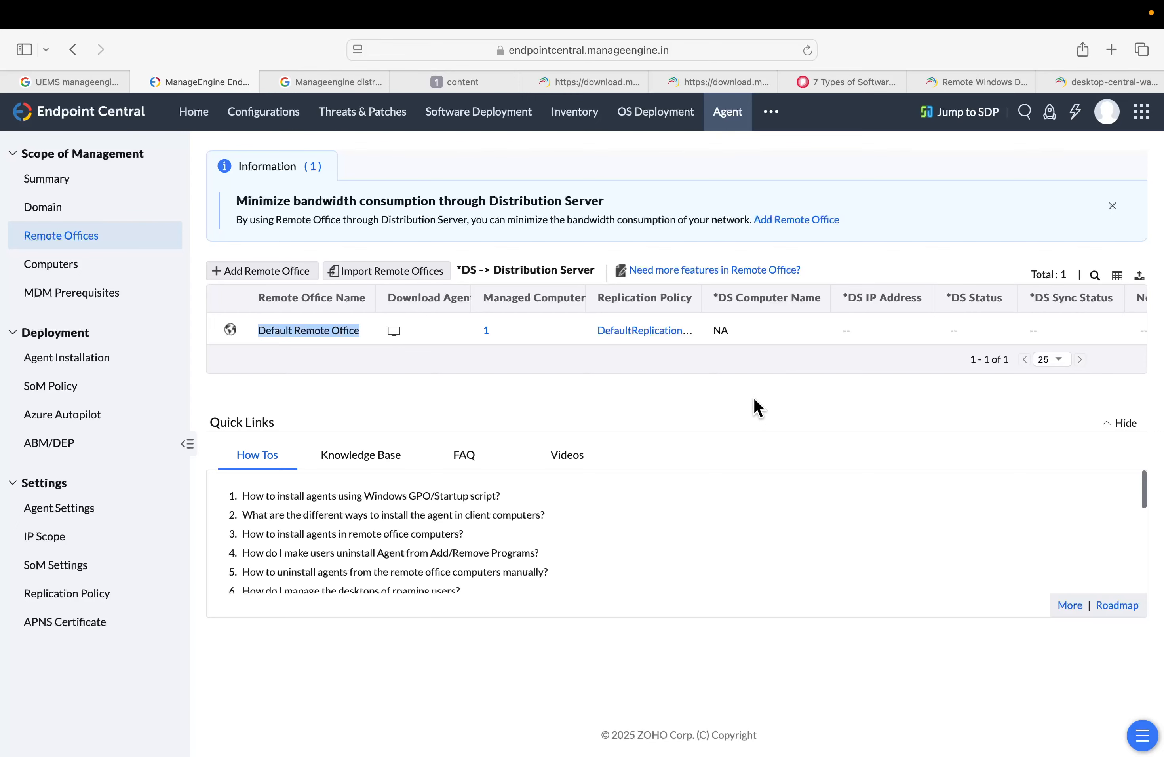
{"action": "left_click", "coordinate": [281, 271]}
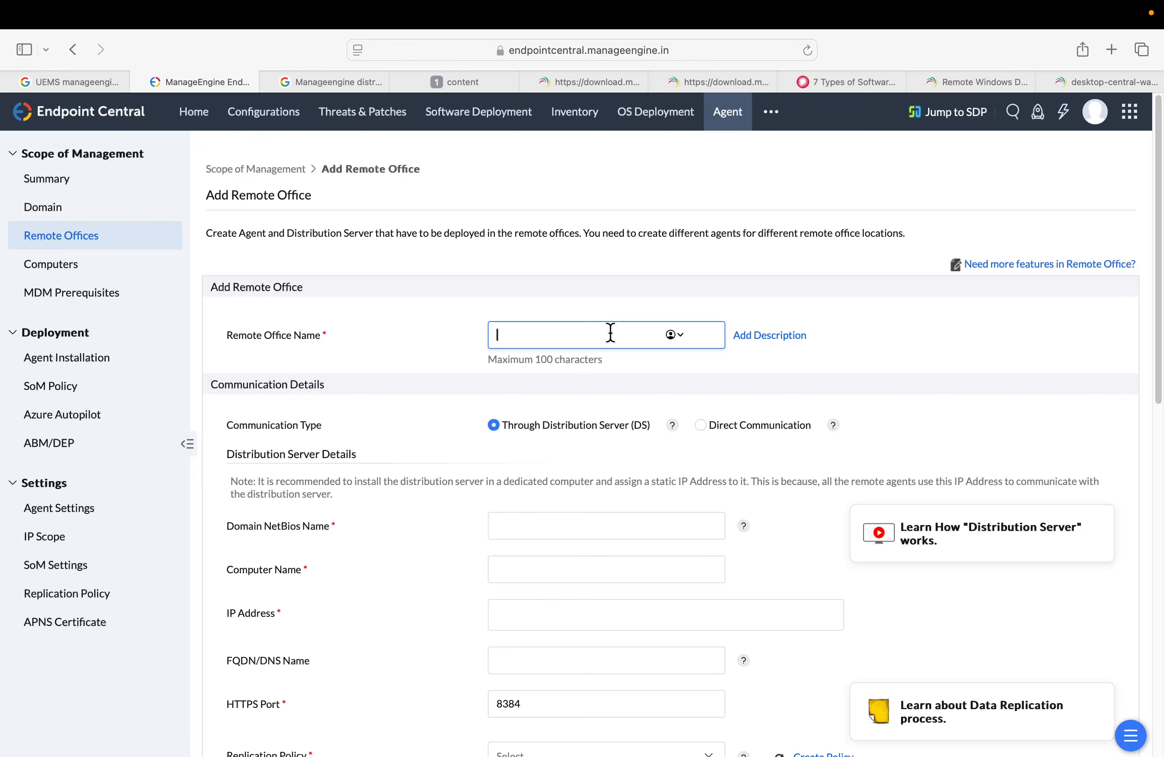
{"action": "type", "text": "Secureoffice"}
{"action": "left_click", "coordinate": [842, 382]}
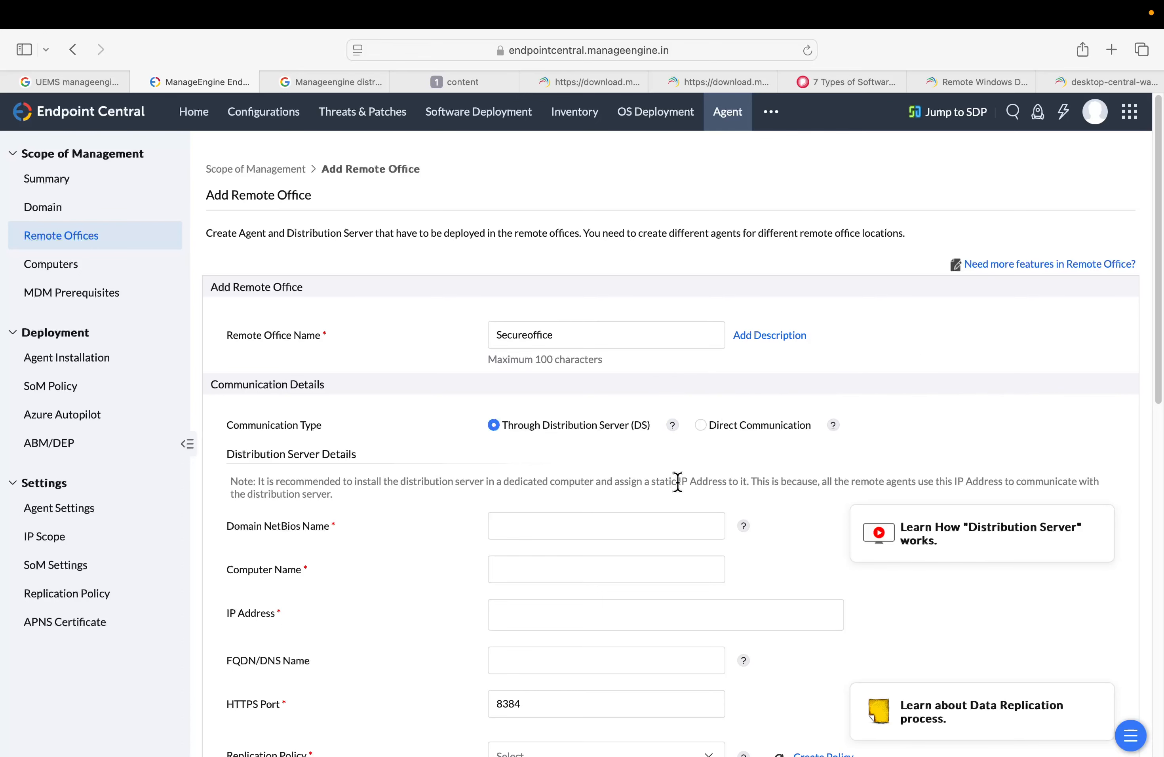
Examine the remote office form's distribution server, replication policy and deployment settings, leaving it unsaved
{"action": "scroll", "coordinate": [678, 480], "scroll_direction": "down", "scroll_amount": 3}
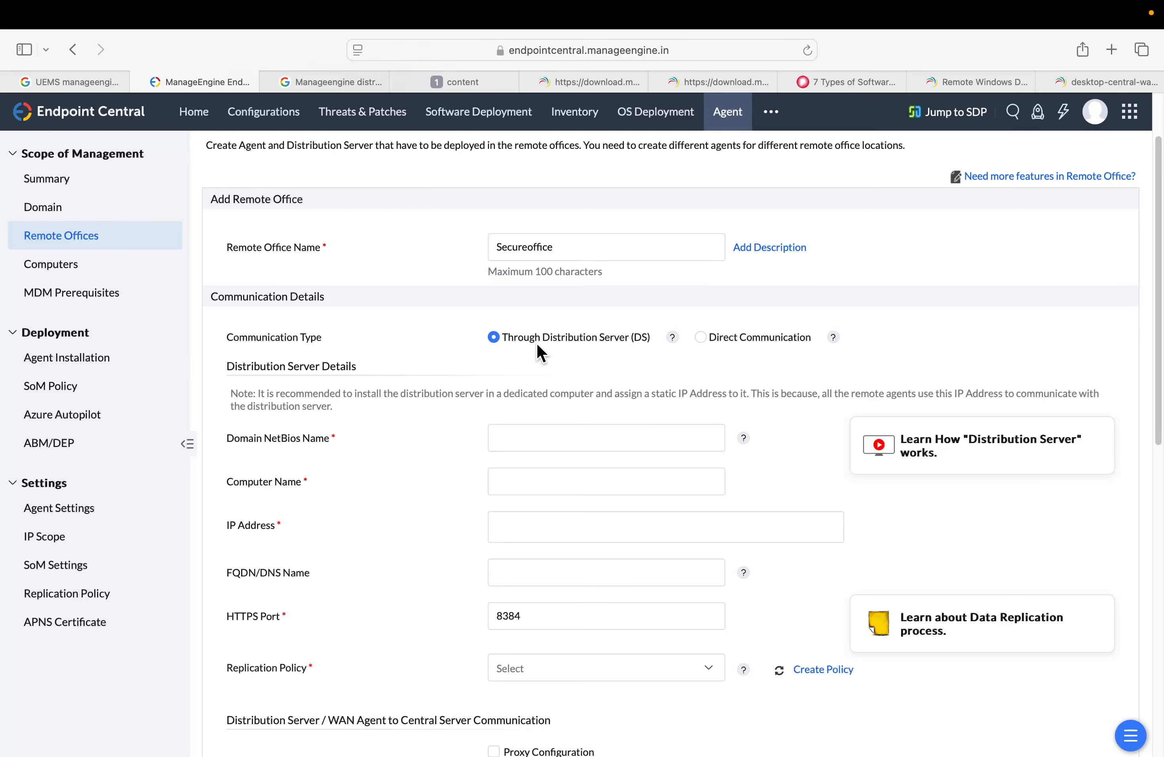
{"action": "scroll", "coordinate": [605, 420], "scroll_direction": "down", "scroll_amount": 2}
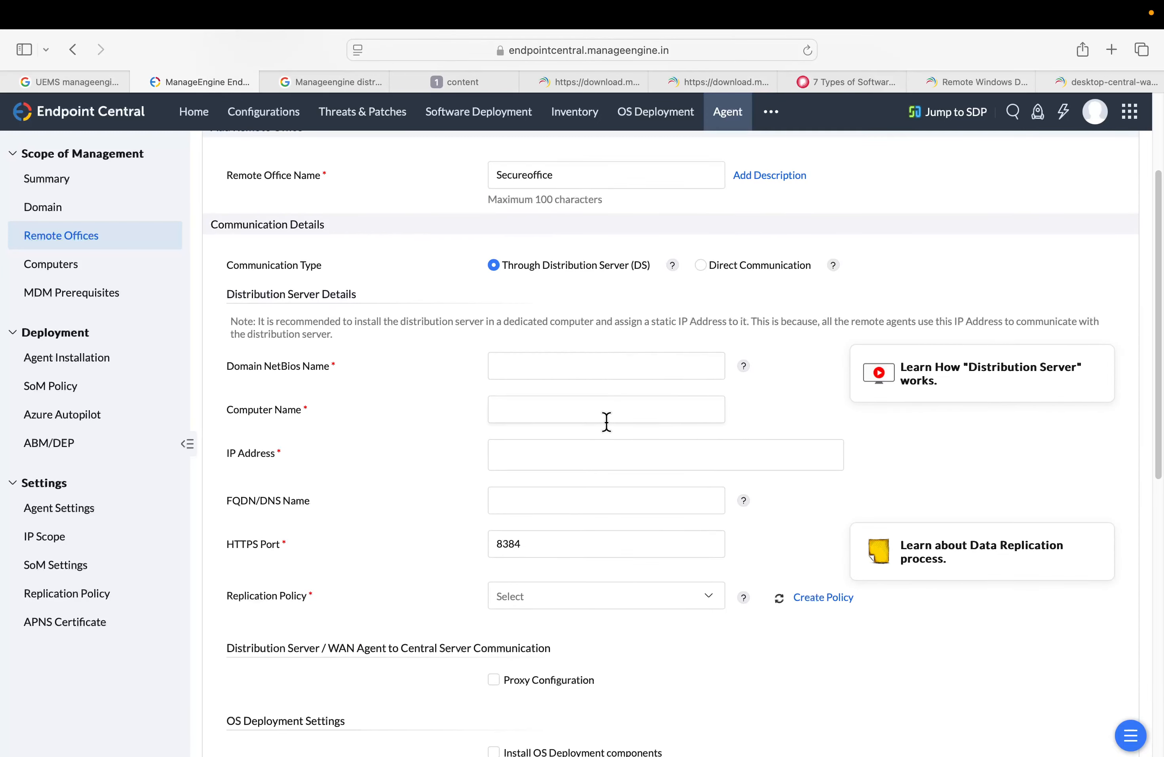
{"action": "scroll", "coordinate": [607, 422], "scroll_direction": "down", "scroll_amount": 1}
{"action": "scroll", "coordinate": [592, 550], "scroll_direction": "down", "scroll_amount": 1}
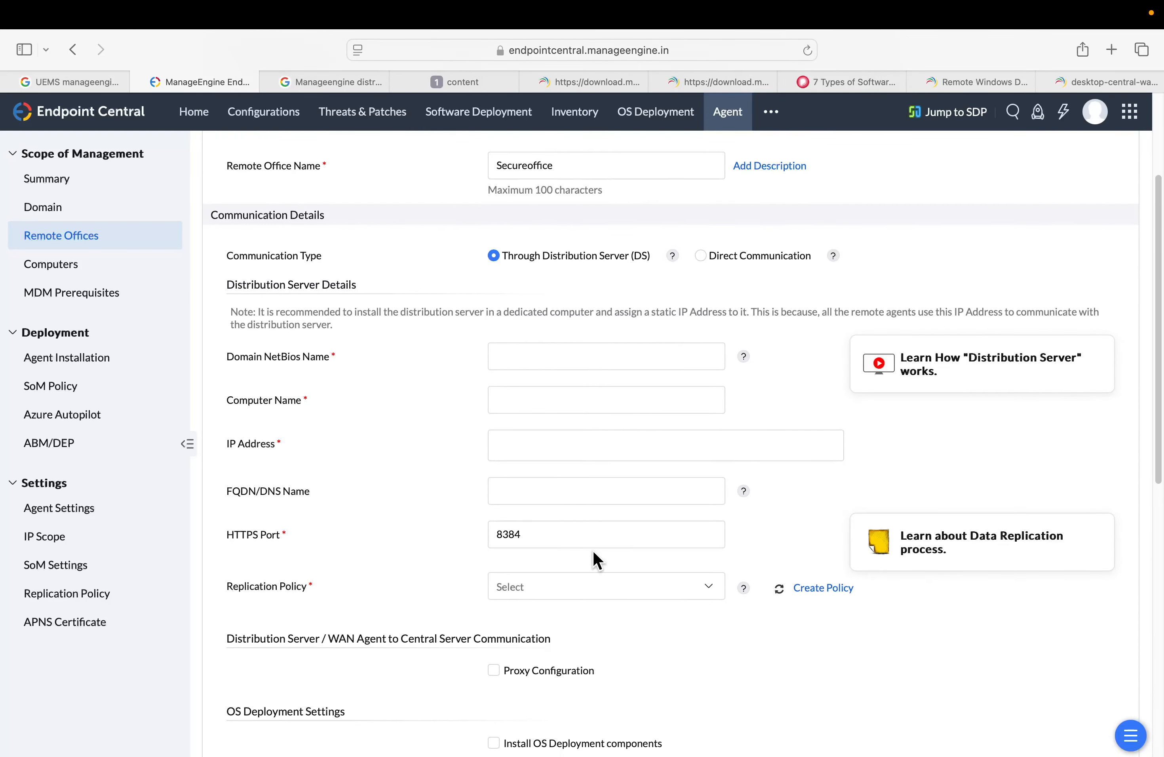
{"action": "scroll", "coordinate": [593, 550], "scroll_direction": "down", "scroll_amount": 3}
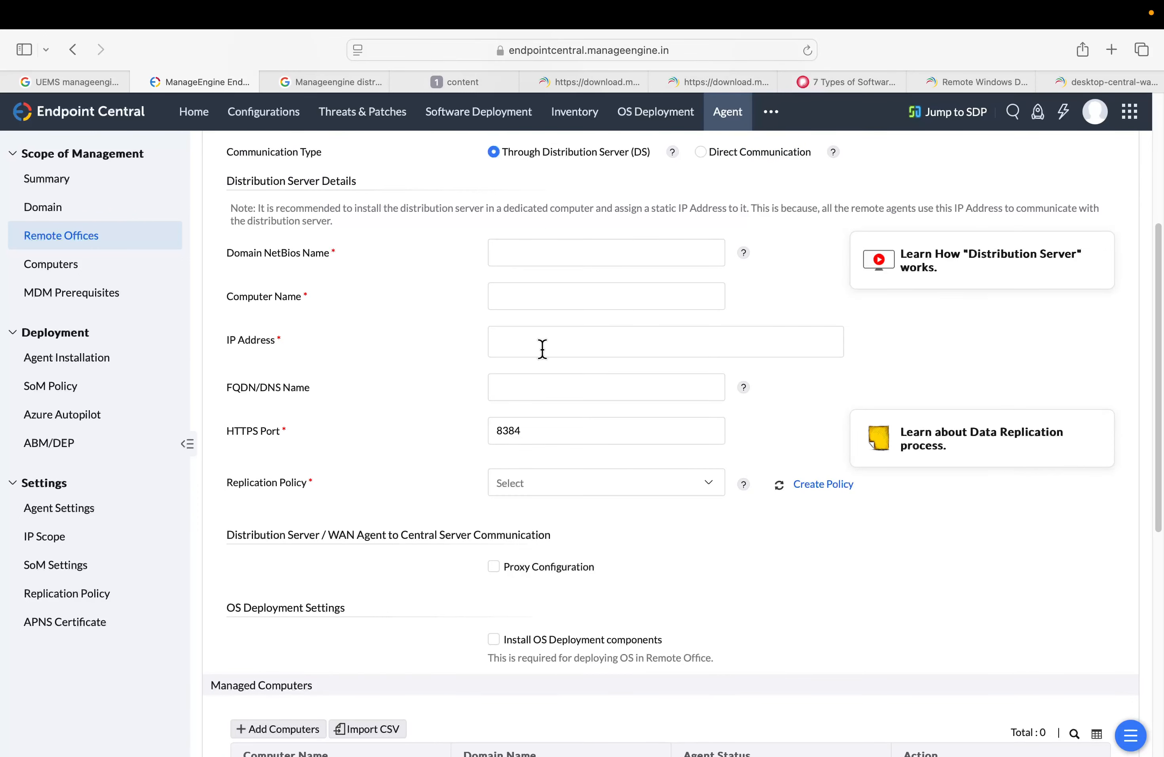
{"action": "scroll", "coordinate": [702, 351], "scroll_direction": "down", "scroll_amount": 1}
{"action": "scroll", "coordinate": [715, 339], "scroll_direction": "up", "scroll_amount": 1}
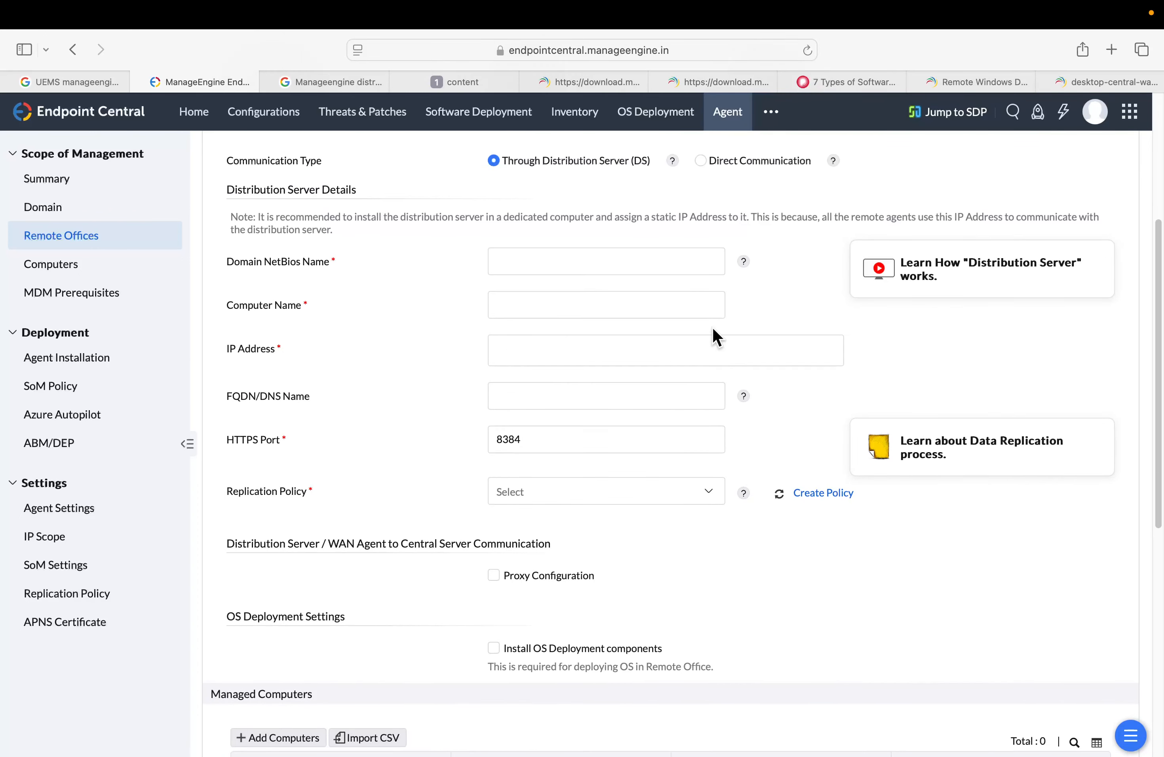
{"action": "scroll", "coordinate": [712, 320], "scroll_direction": "up", "scroll_amount": 1}
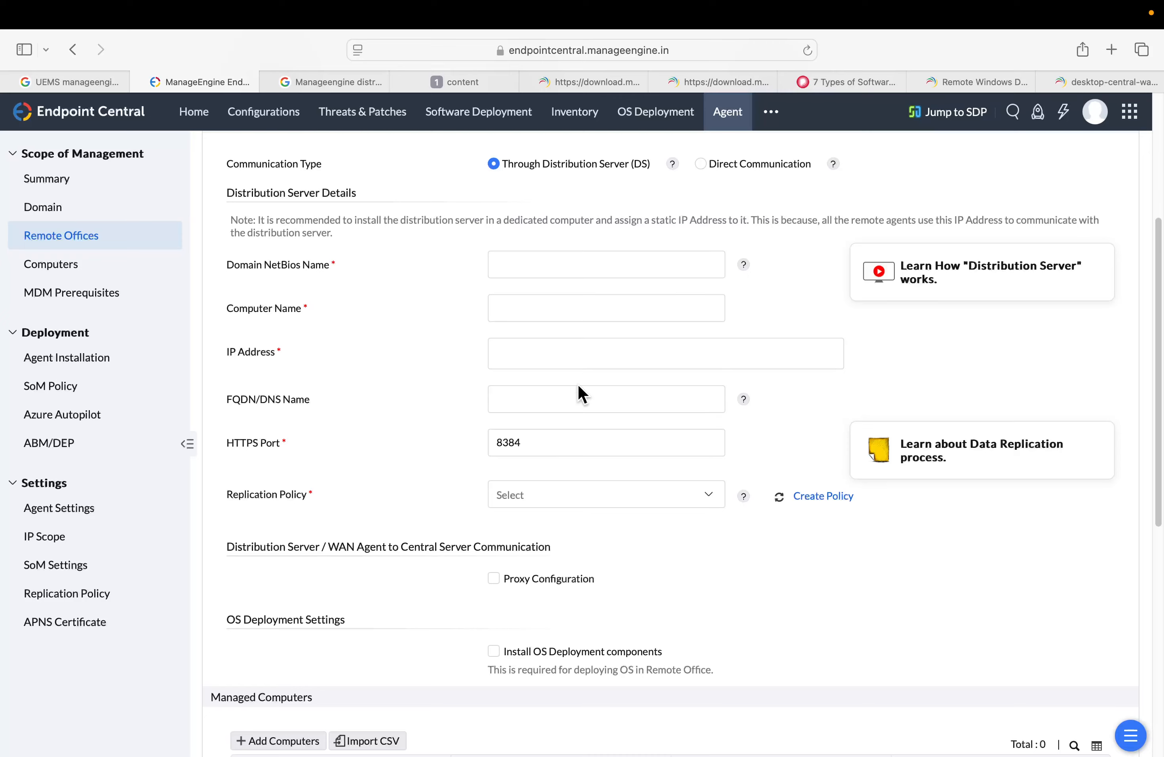
{"action": "scroll", "coordinate": [608, 417], "scroll_direction": "down", "scroll_amount": 9}
{"action": "scroll", "coordinate": [608, 421], "scroll_direction": "up", "scroll_amount": 16}
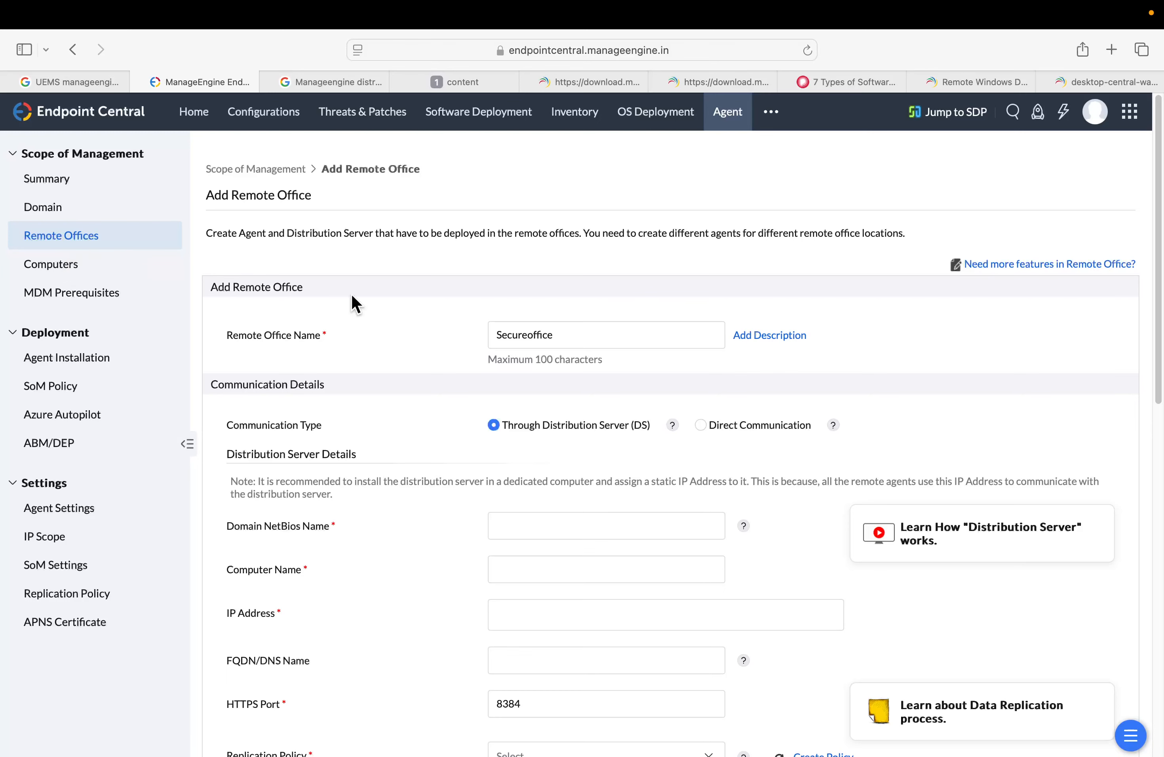
{"action": "left_click", "coordinate": [59, 245]}
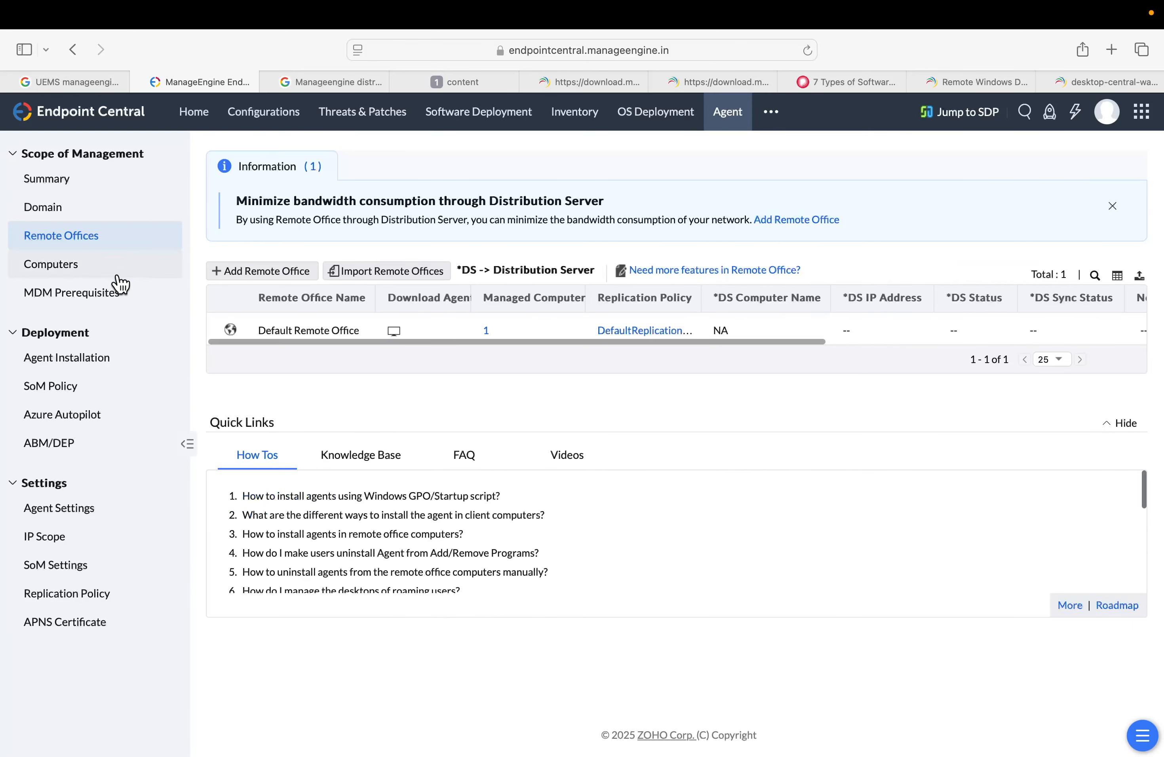
Open the Download Agent dialog from the Computers list and check its remote office options
{"action": "left_click", "coordinate": [73, 269]}
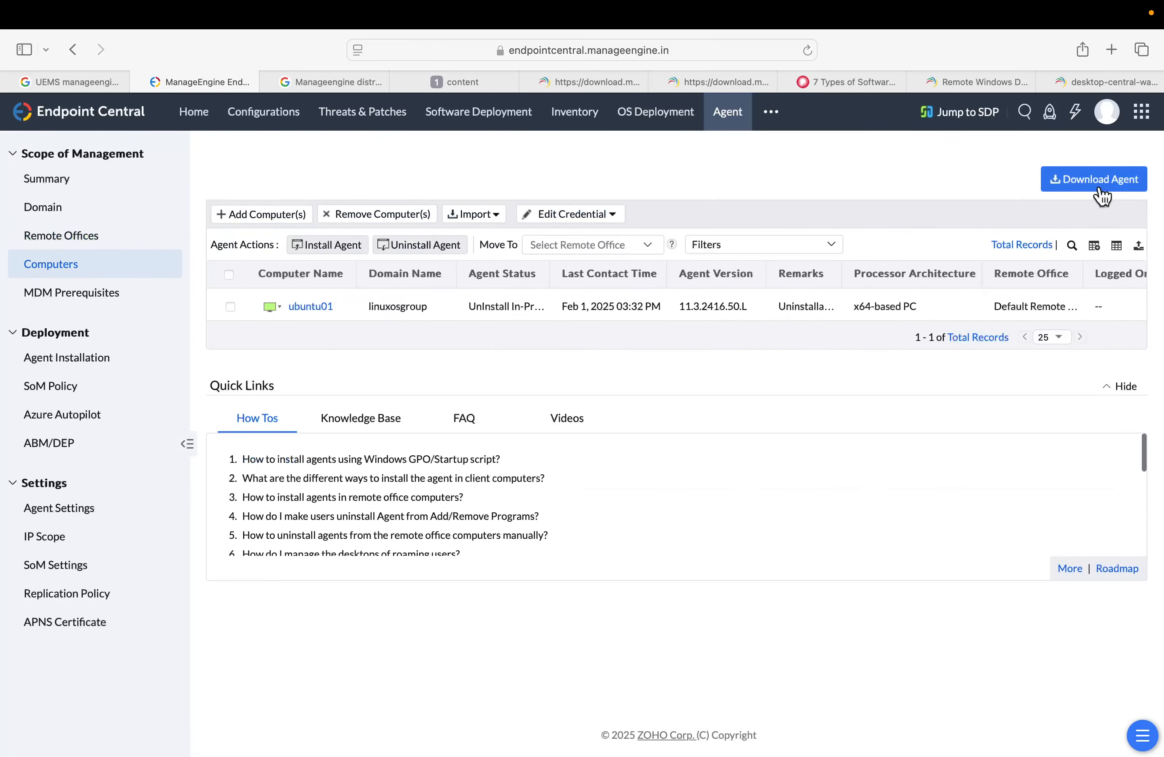
{"action": "left_click", "coordinate": [1101, 185]}
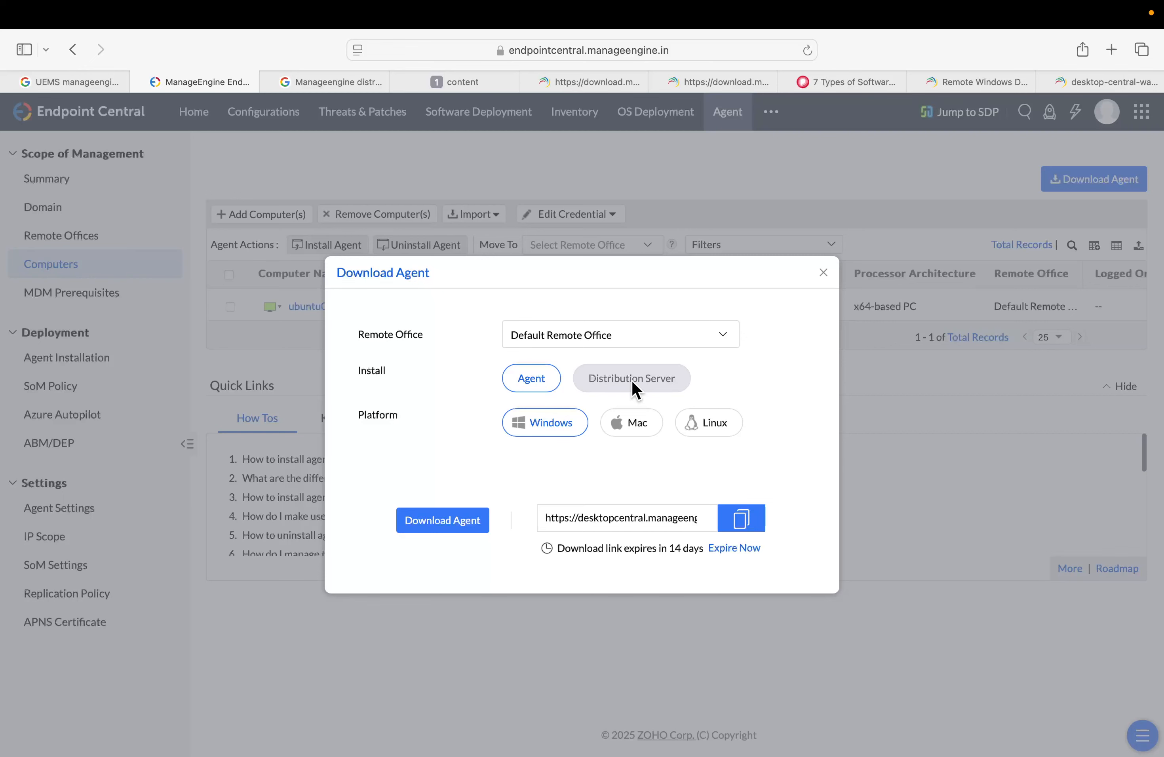
{"action": "left_click", "coordinate": [594, 337]}
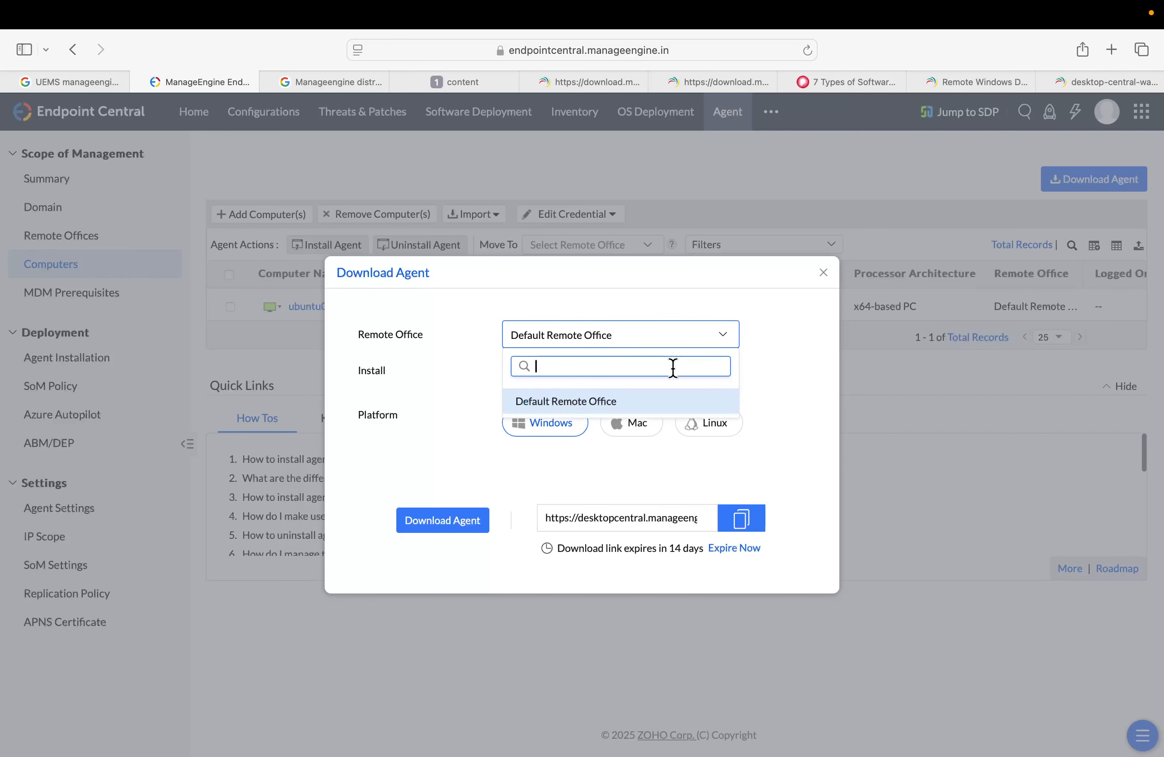
{"action": "left_click", "coordinate": [749, 365]}
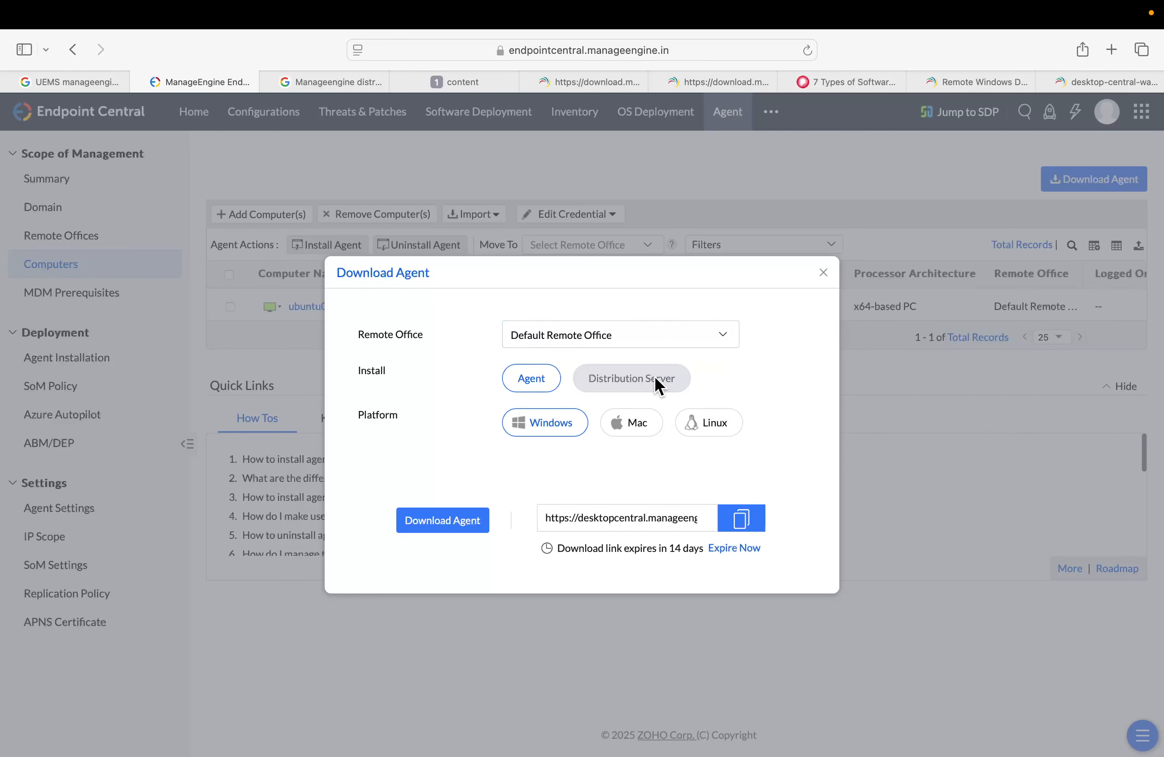
{"action": "key", "text": "Escape"}
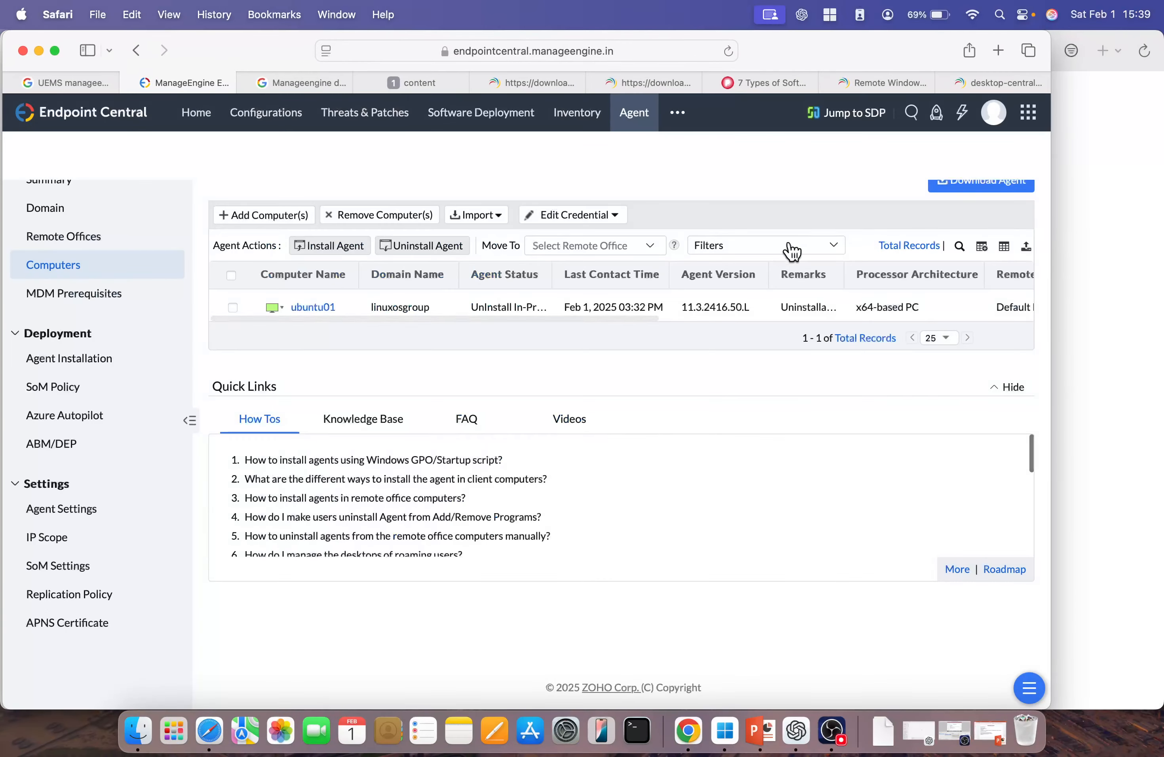
Open the Add Remote Office form from the agent summary and review its fields
{"action": "left_click", "coordinate": [55, 50]}
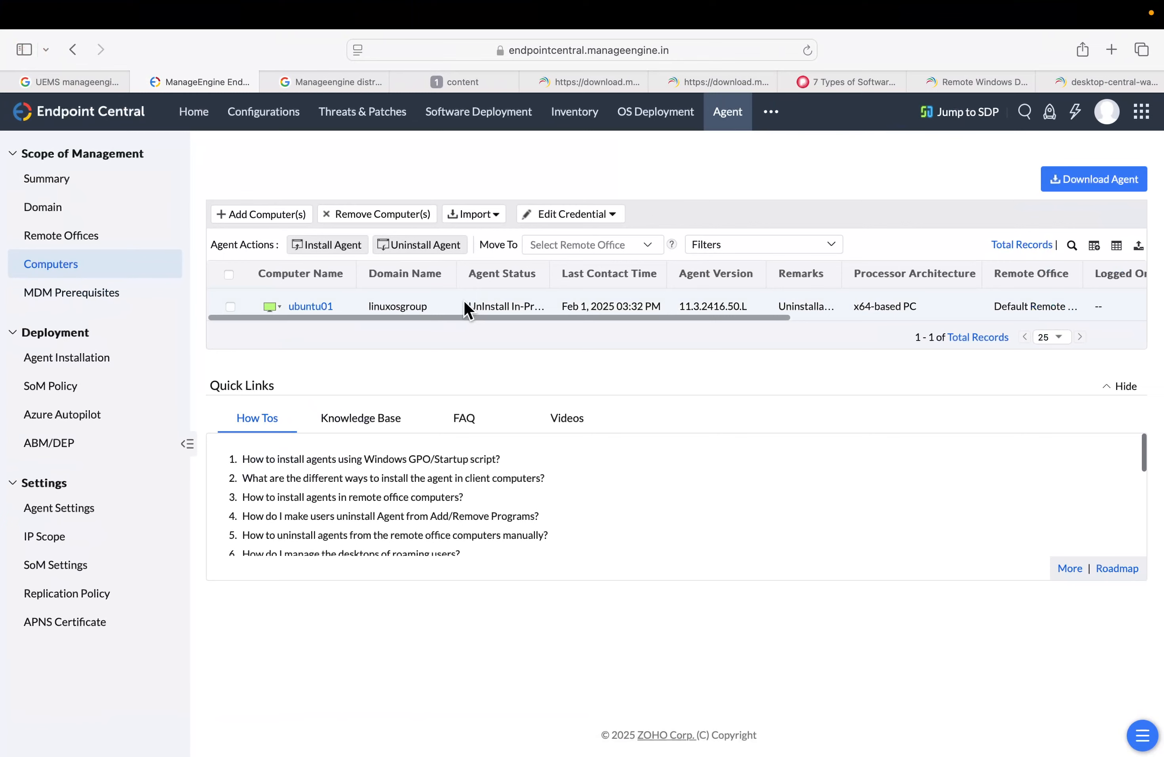
{"action": "left_click", "coordinate": [37, 186]}
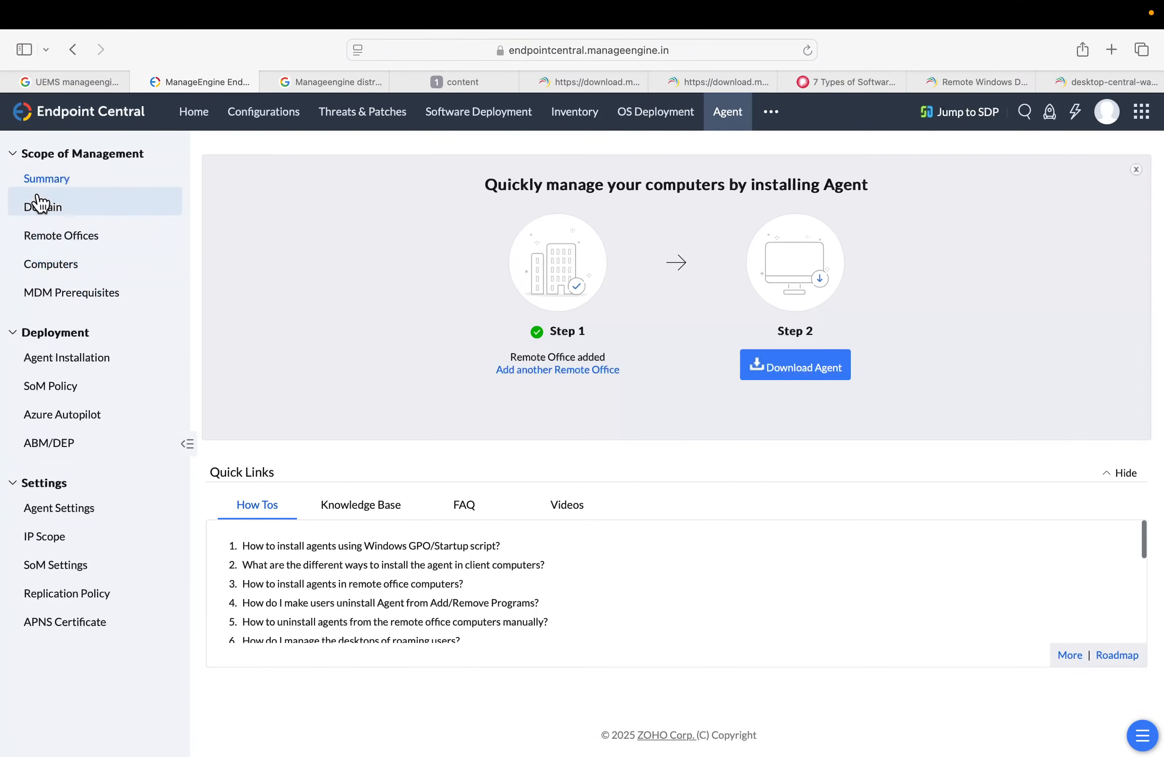
{"action": "left_click", "coordinate": [561, 371]}
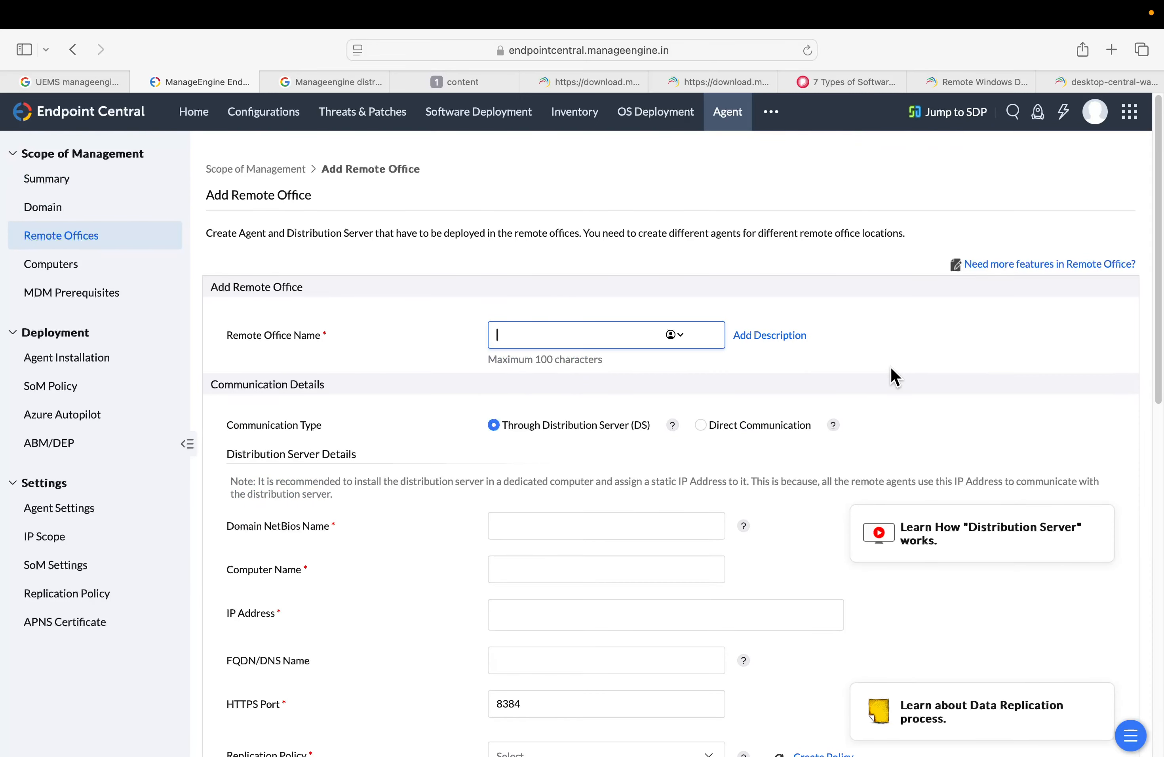
{"action": "scroll", "coordinate": [893, 377], "scroll_direction": "down", "scroll_amount": 15}
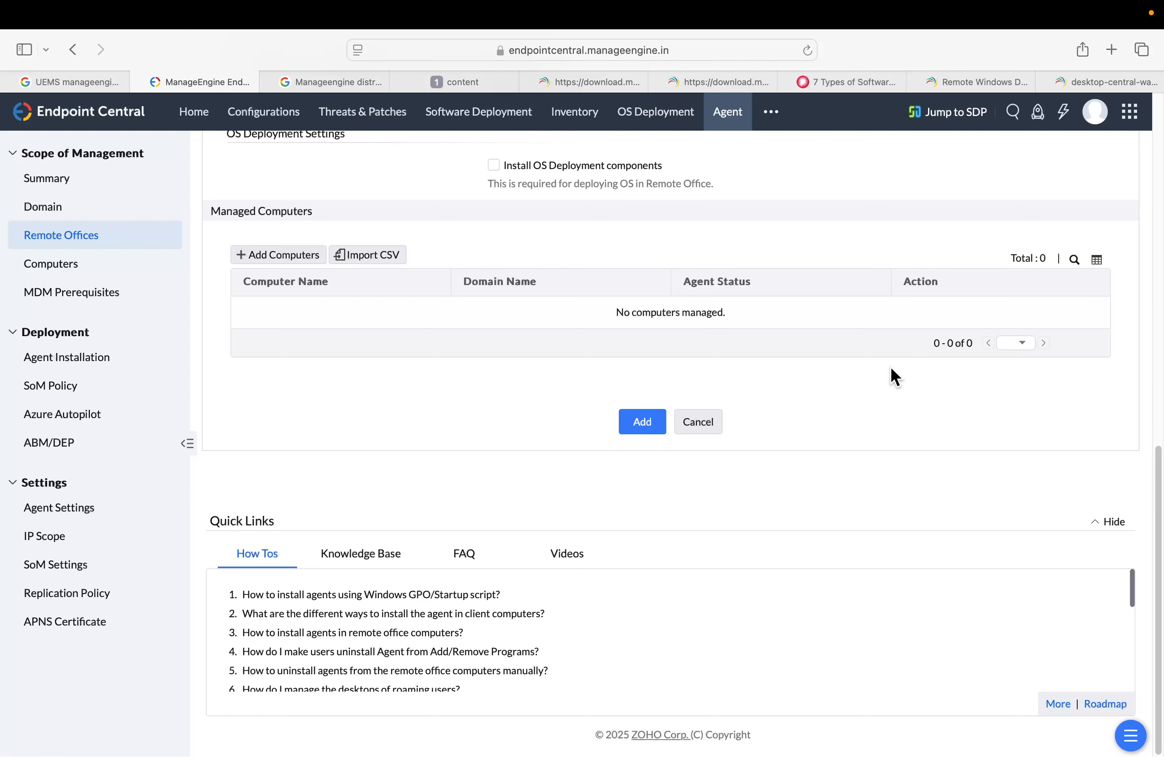
{"action": "scroll", "coordinate": [869, 343], "scroll_direction": "up", "scroll_amount": 15}
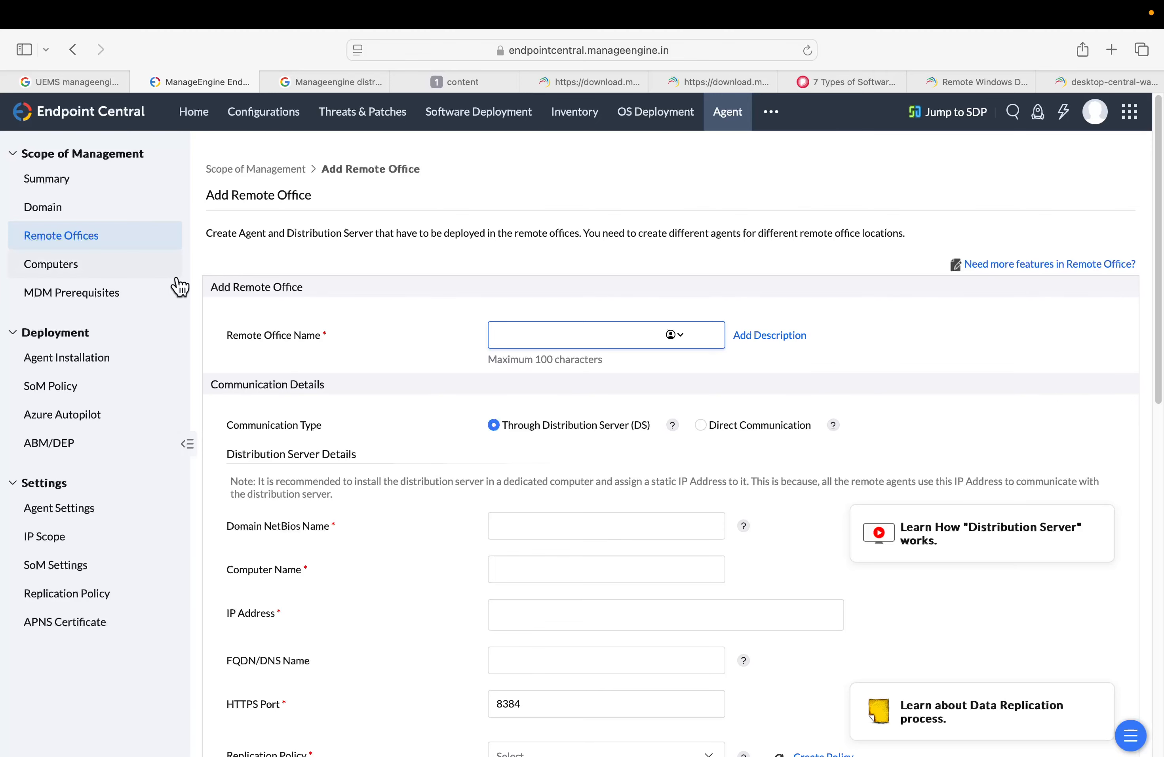
Return to the Remote Offices list and dismiss the distribution server information banner
{"action": "left_click", "coordinate": [38, 248]}
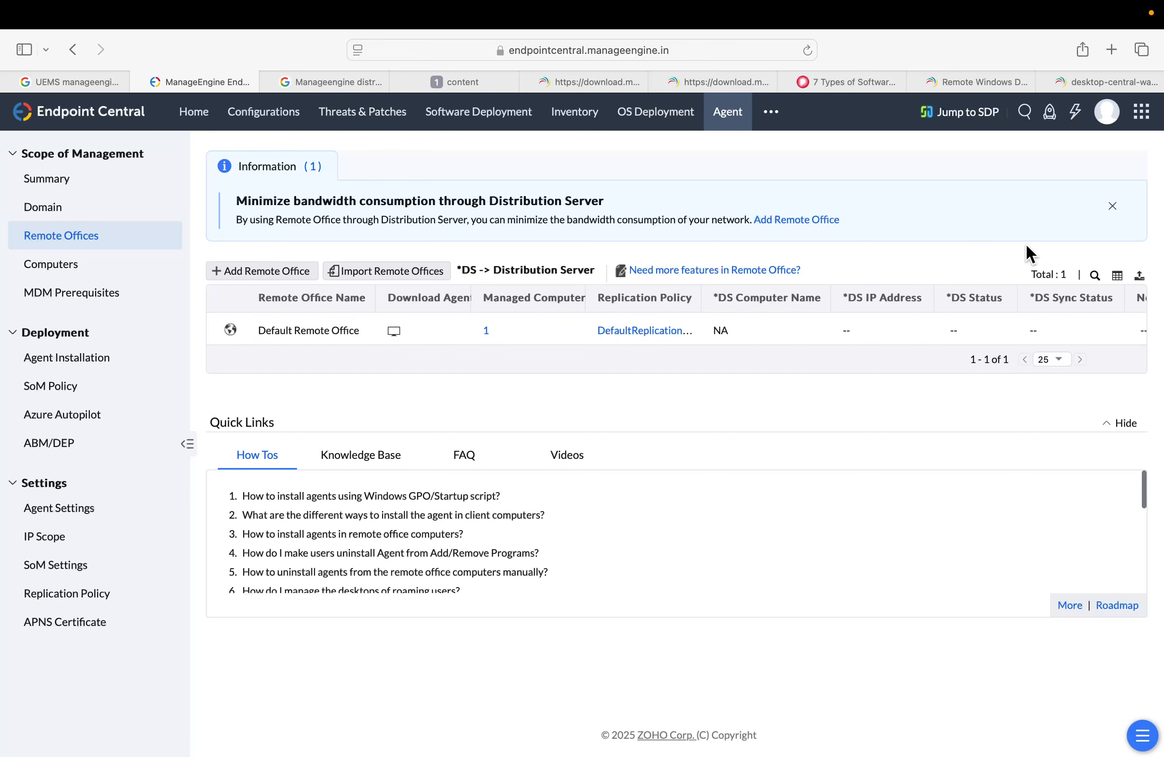
{"action": "left_click", "coordinate": [1112, 206]}
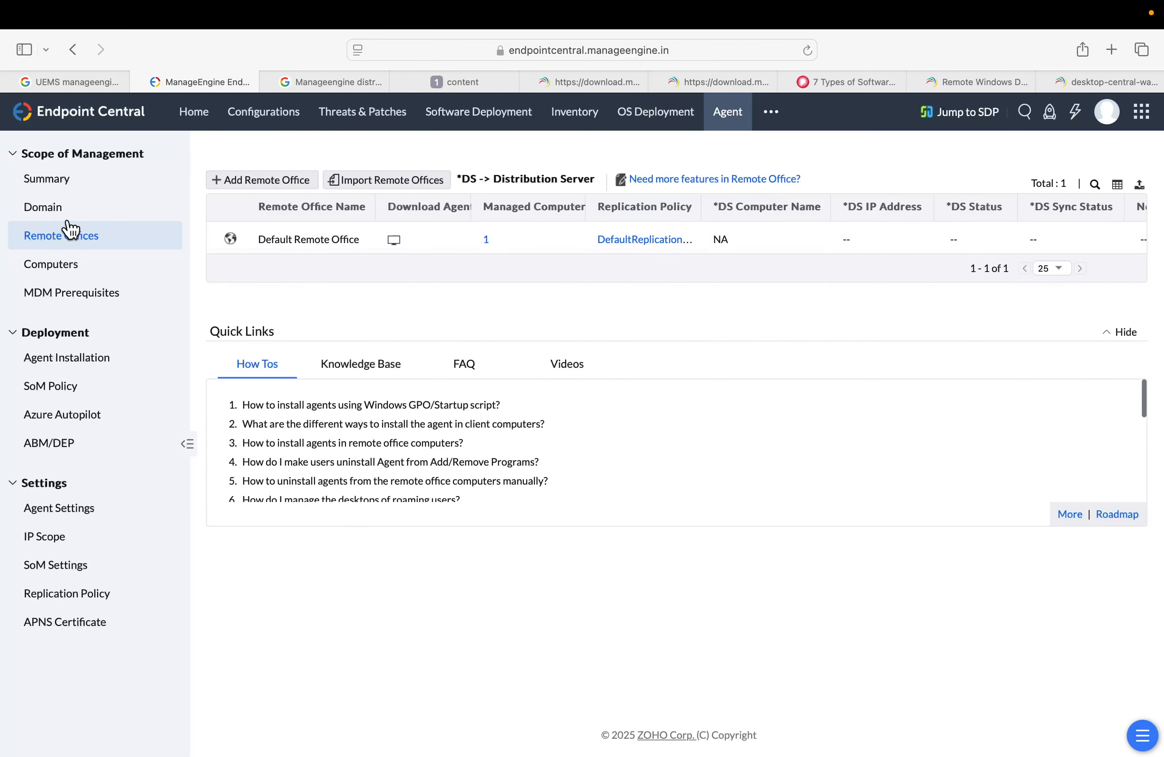
Choose Default Remote Office in the Download Agent dialog on the Computers list, then close the dialog
{"action": "left_click", "coordinate": [64, 268]}
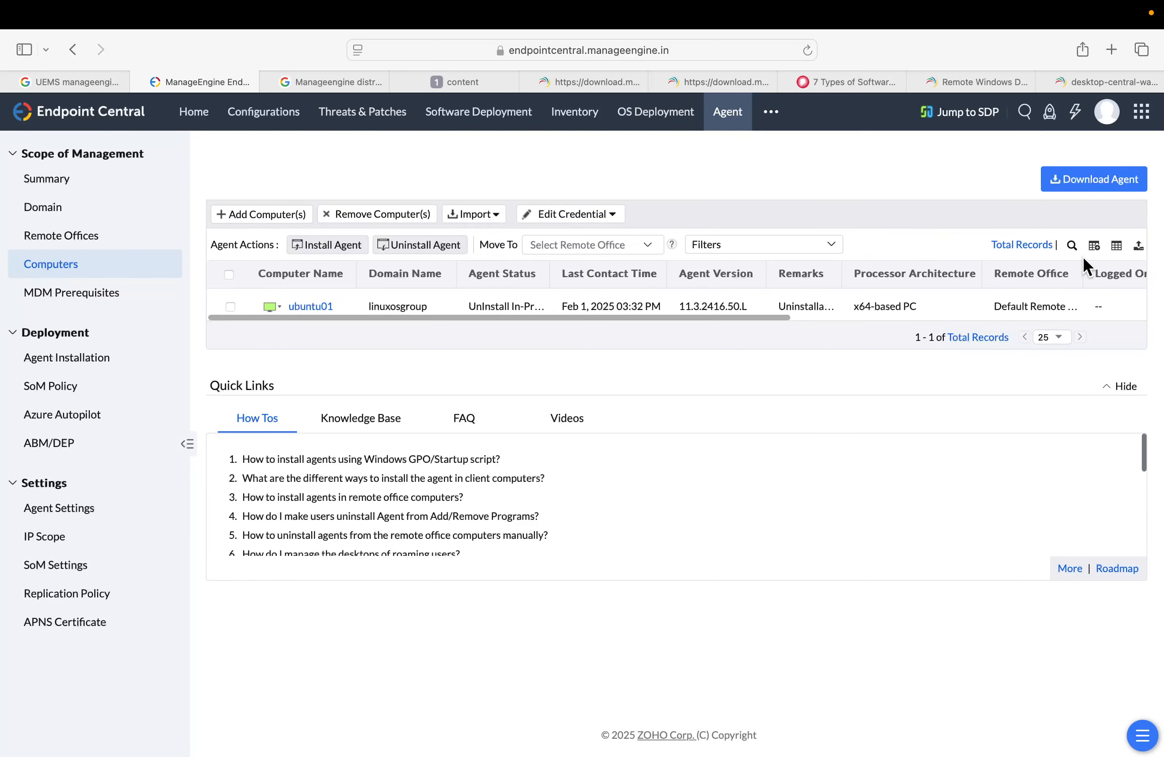
{"action": "left_click", "coordinate": [1101, 177]}
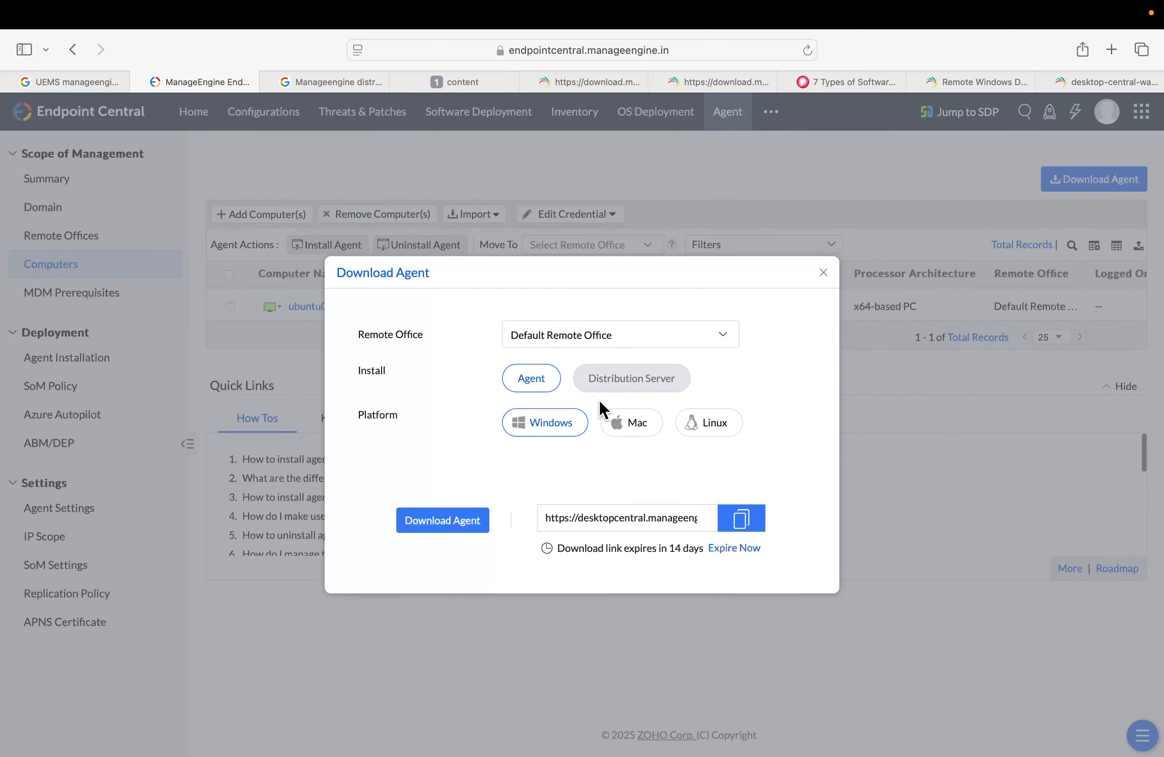
{"action": "left_click", "coordinate": [690, 351]}
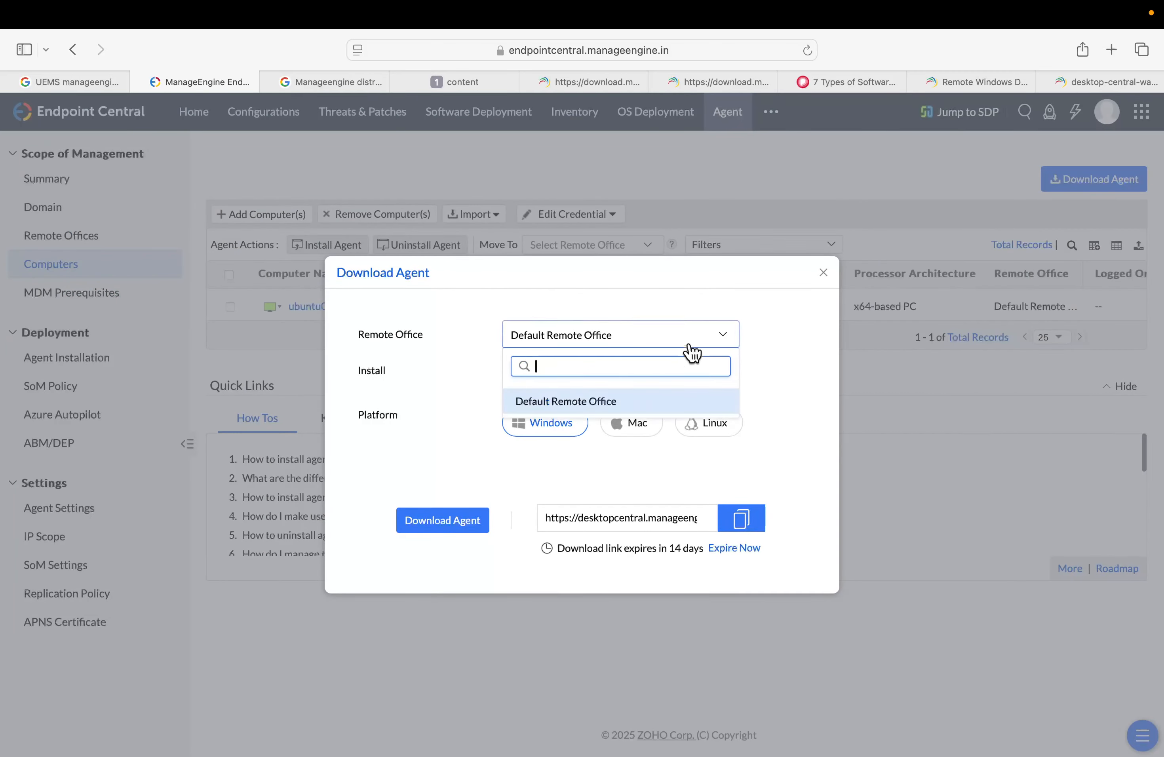
{"action": "left_click", "coordinate": [593, 399]}
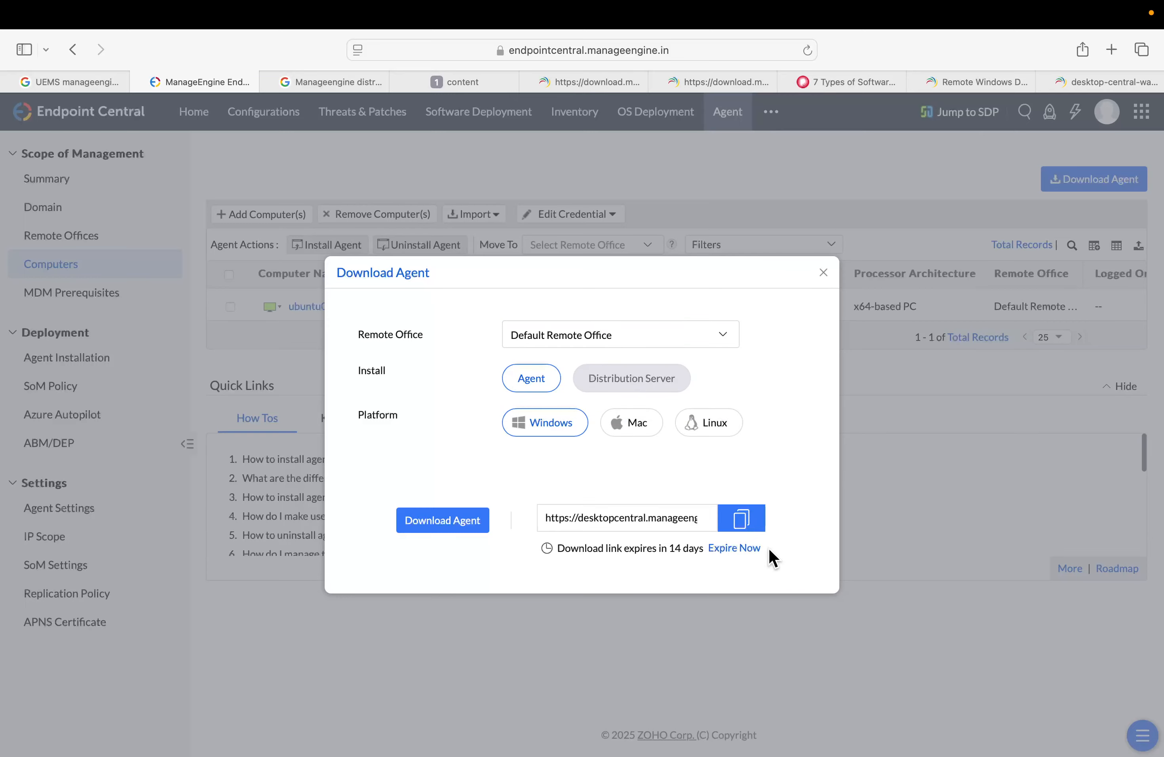
{"action": "left_click", "coordinate": [822, 273]}
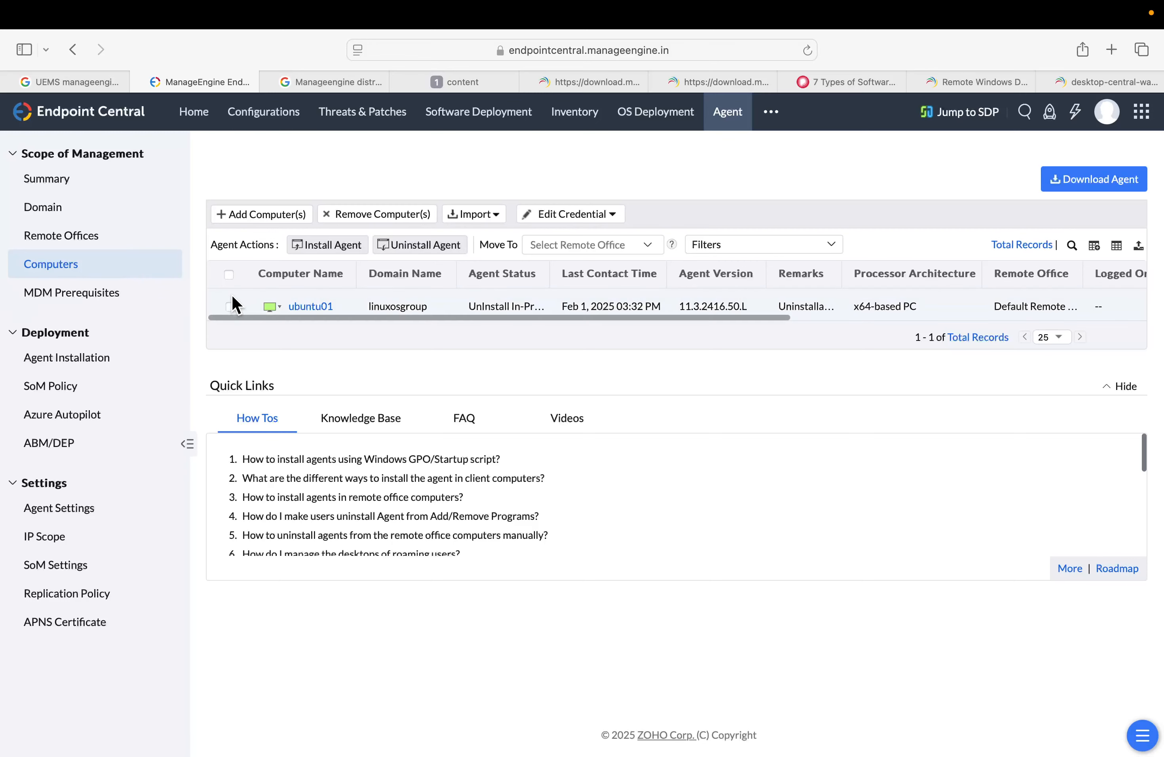
Open the Remote Offices list and then the Domain list of the Agent module
{"action": "left_click", "coordinate": [74, 230]}
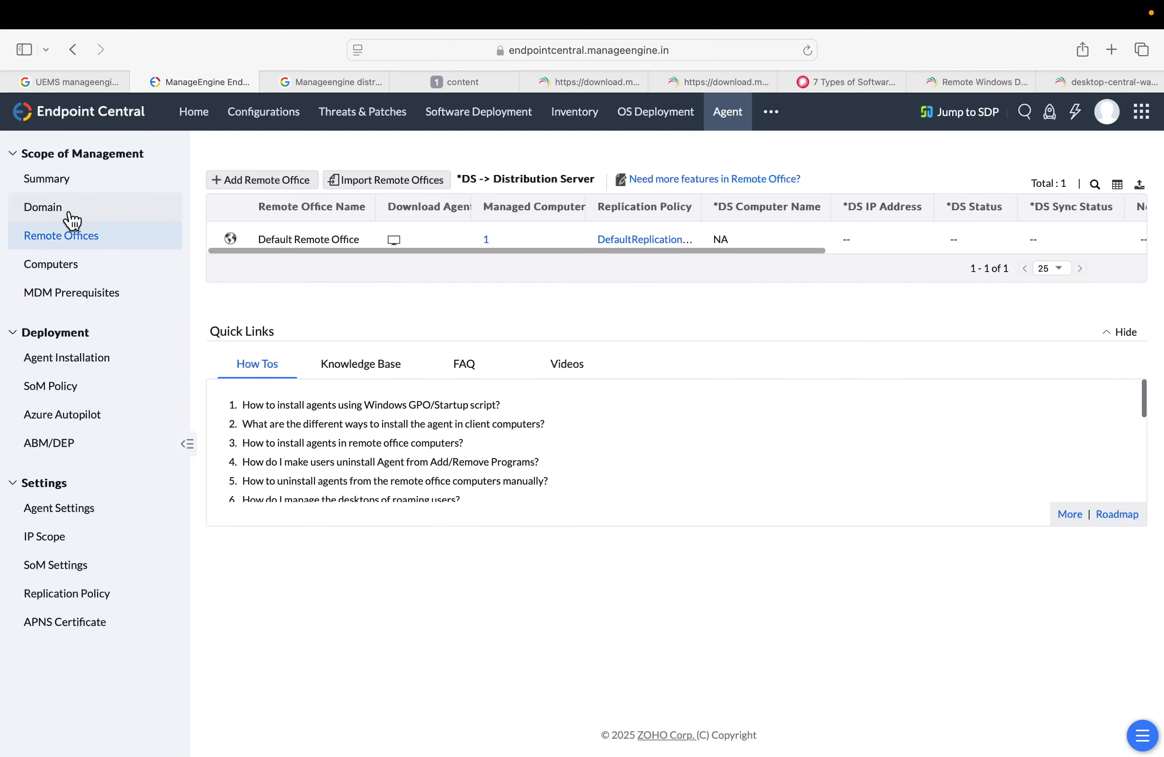
{"action": "left_click", "coordinate": [69, 212]}
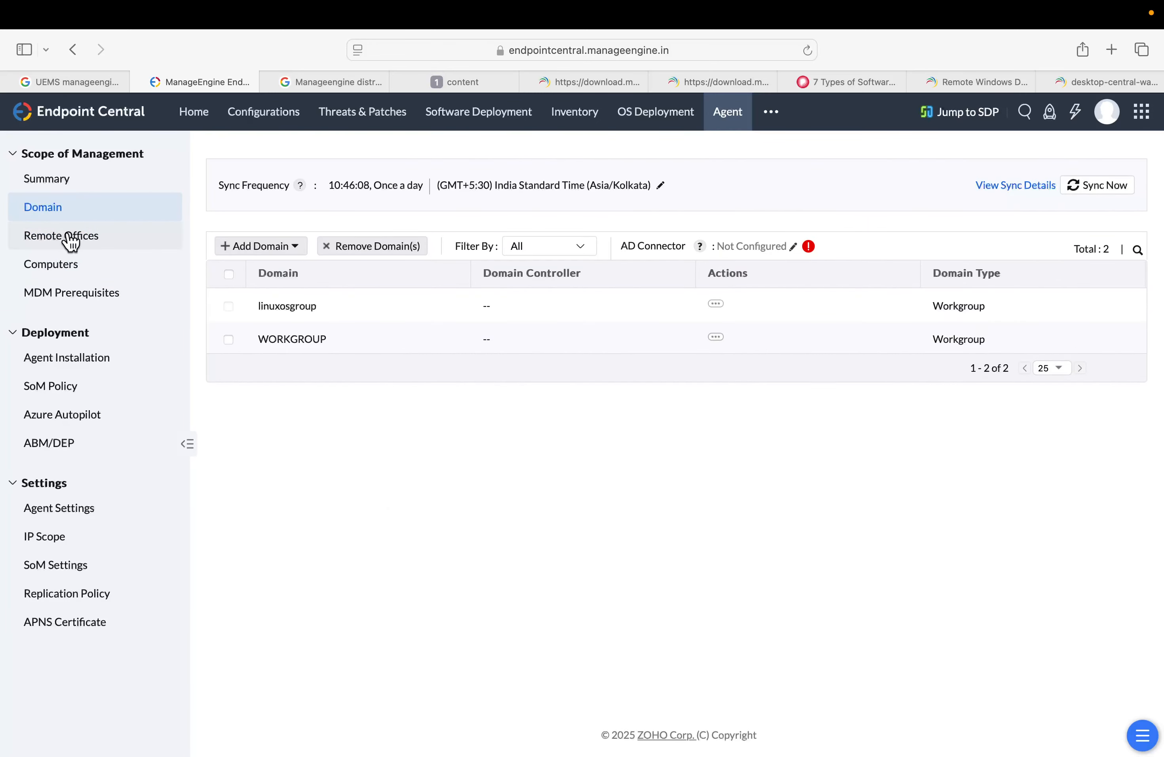
Open the Add Remote Office form from the Remote Offices list and name the office Secureoffice
{"action": "left_click", "coordinate": [71, 238]}
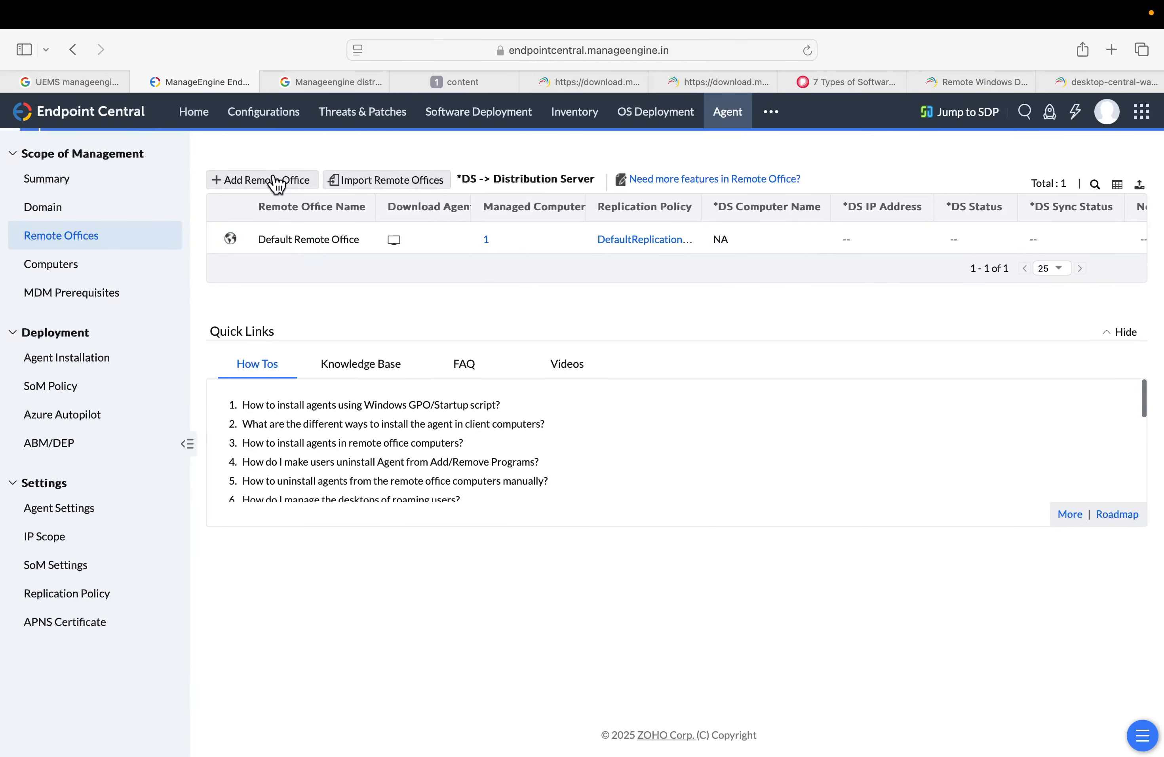
{"action": "left_click", "coordinate": [276, 184]}
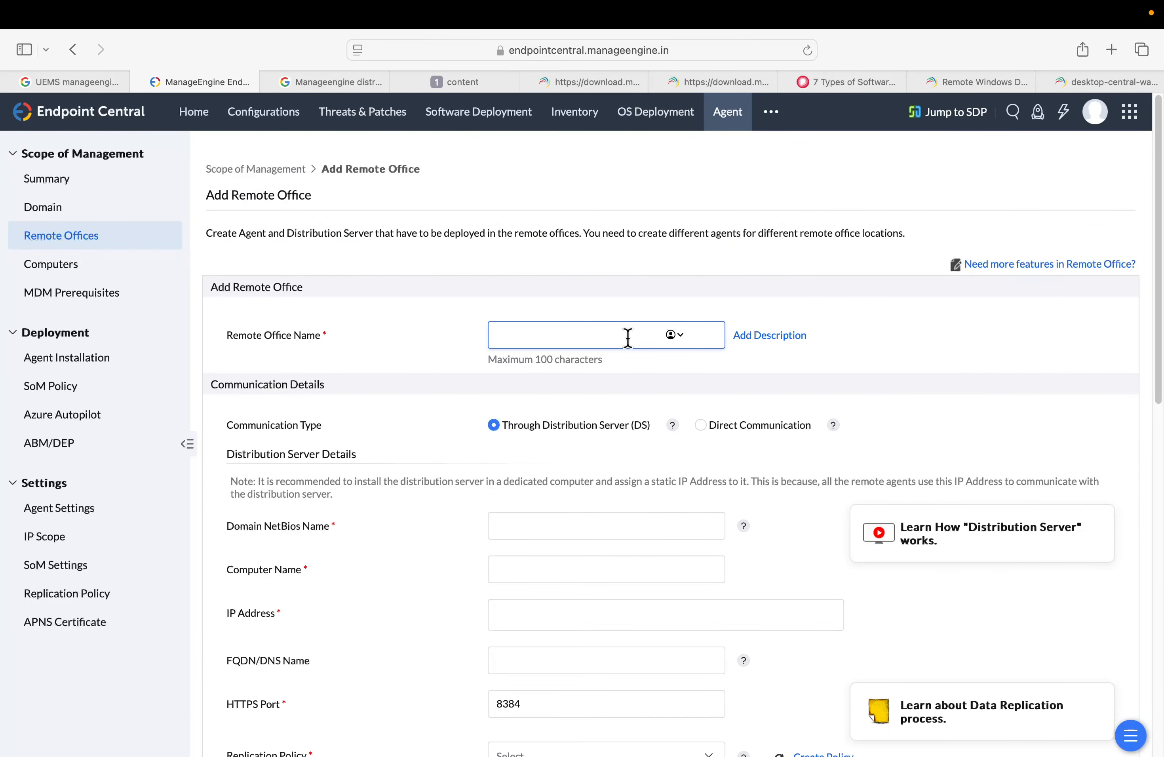
{"action": "type", "text": "Secureoffice"}
{"action": "key", "text": "Tab"}
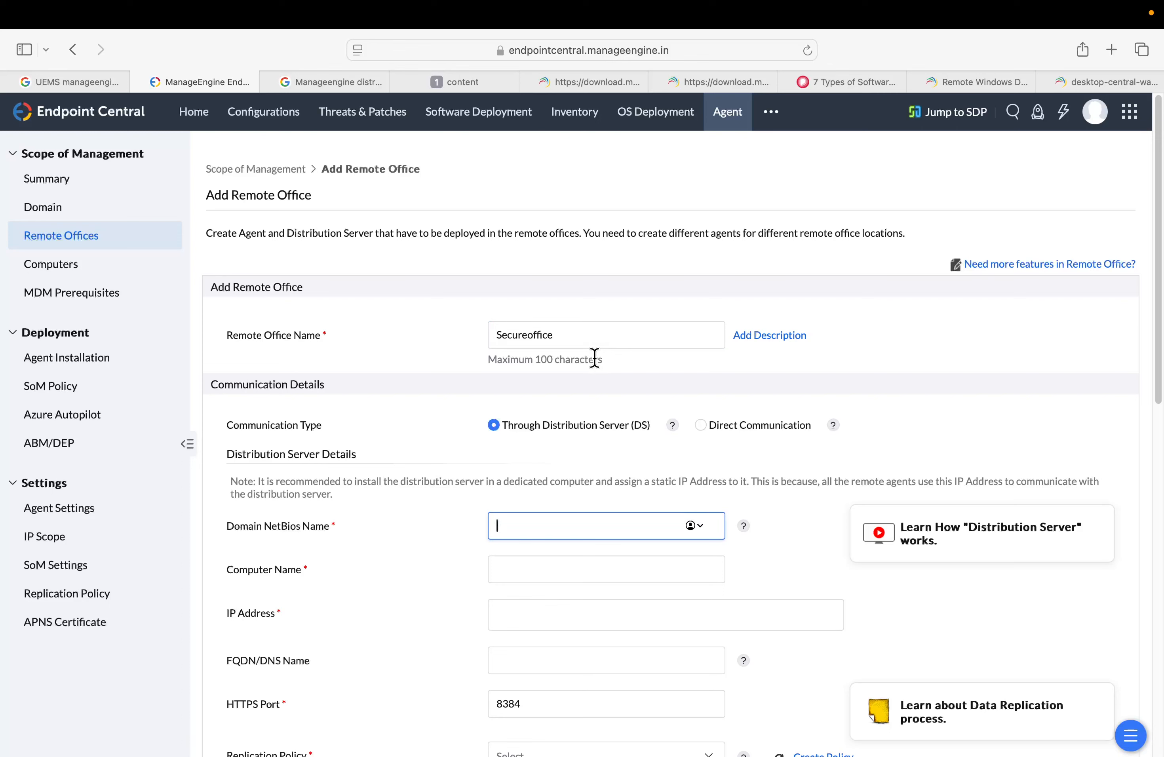
Enter client02 as the distribution server's domain NetBIOS name and computer name, and add IP address 192.168.1.7
{"action": "type", "text": "client02"}
{"action": "key", "text": "Tab"}
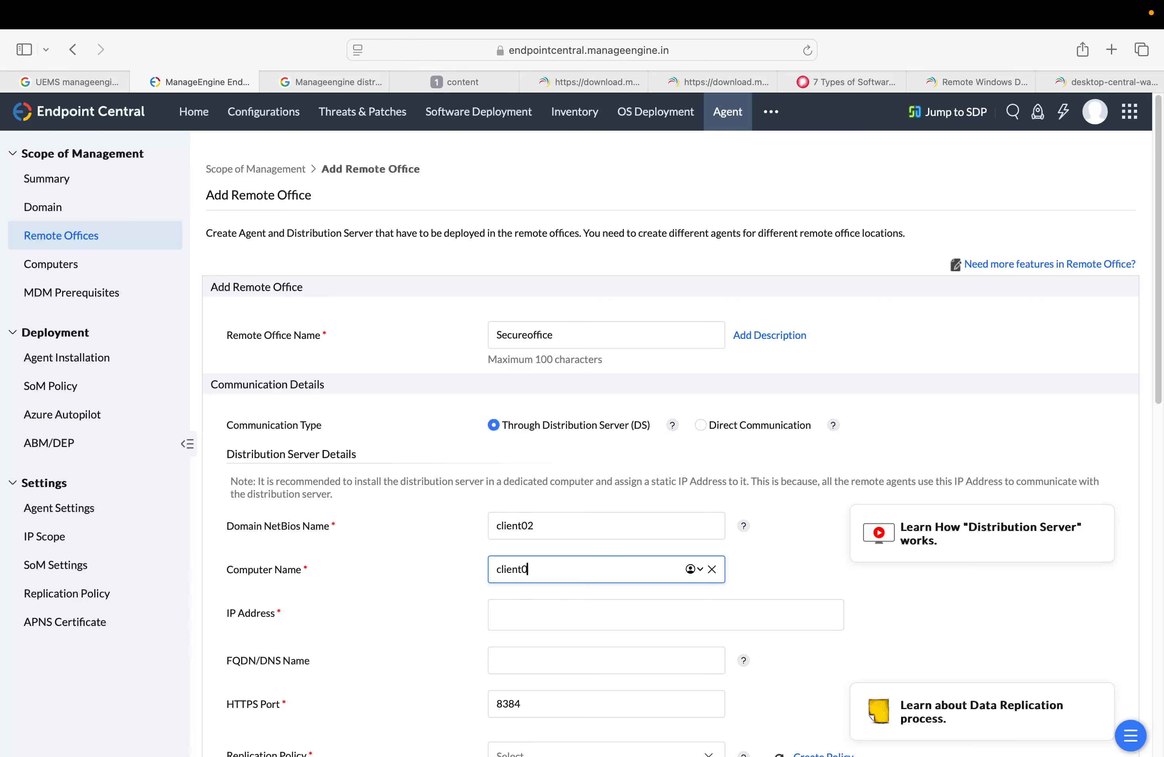
{"action": "key", "text": "Tab"}
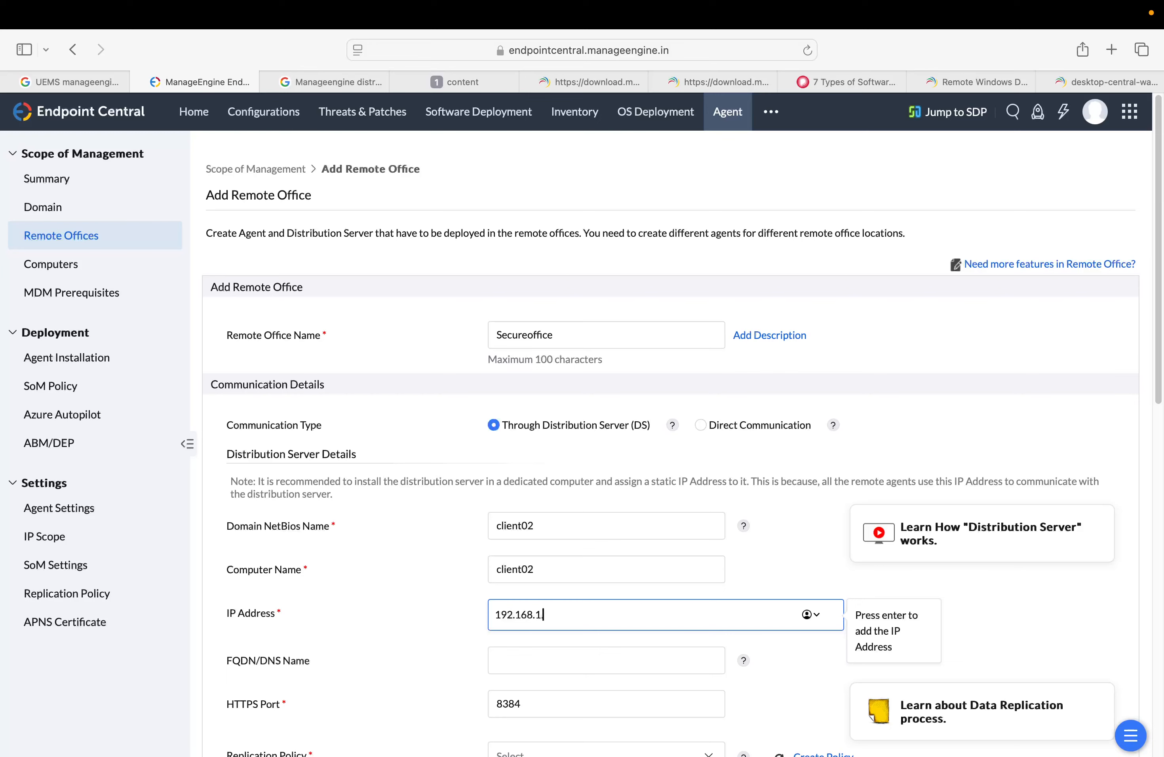
{"action": "type", "text": "192.168.1.7"}
{"action": "key", "text": "Return"}
{"action": "key", "text": "Tab"}
{"action": "key", "text": "Tab"}
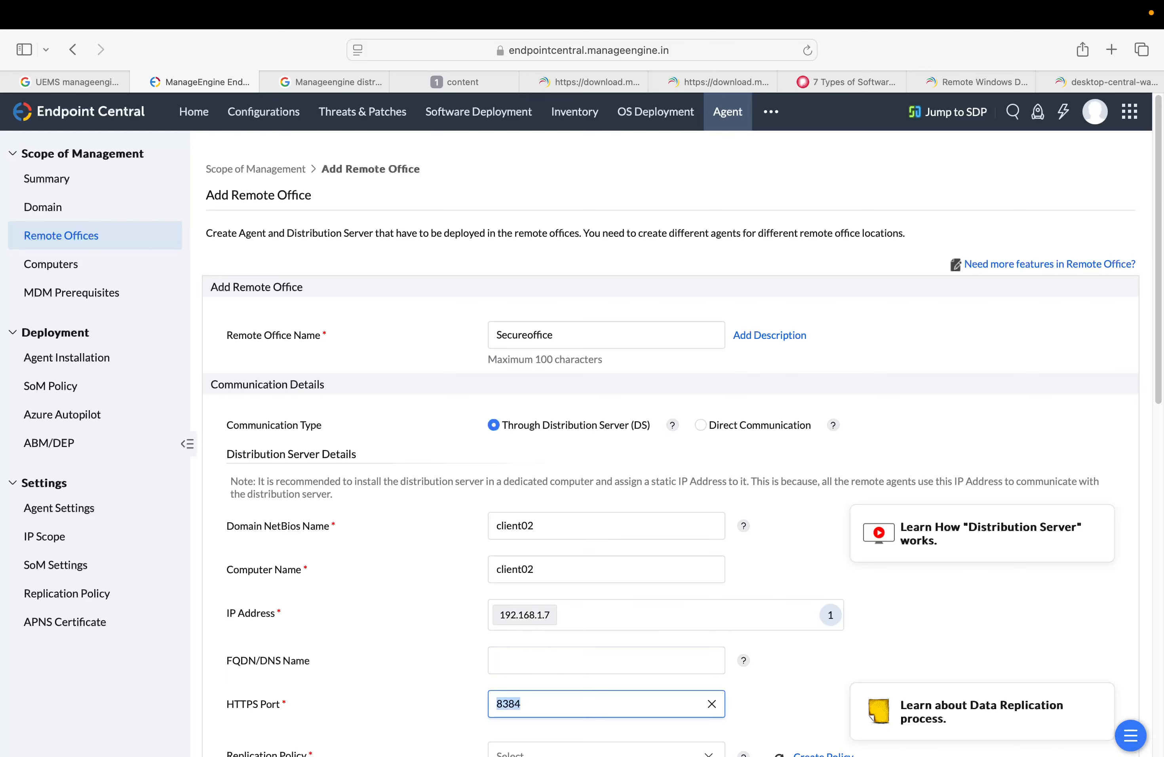
Choose DefaultReplicationPolicy as the replication policy and add the remote office
{"action": "scroll", "coordinate": [671, 442], "scroll_direction": "down", "scroll_amount": 5}
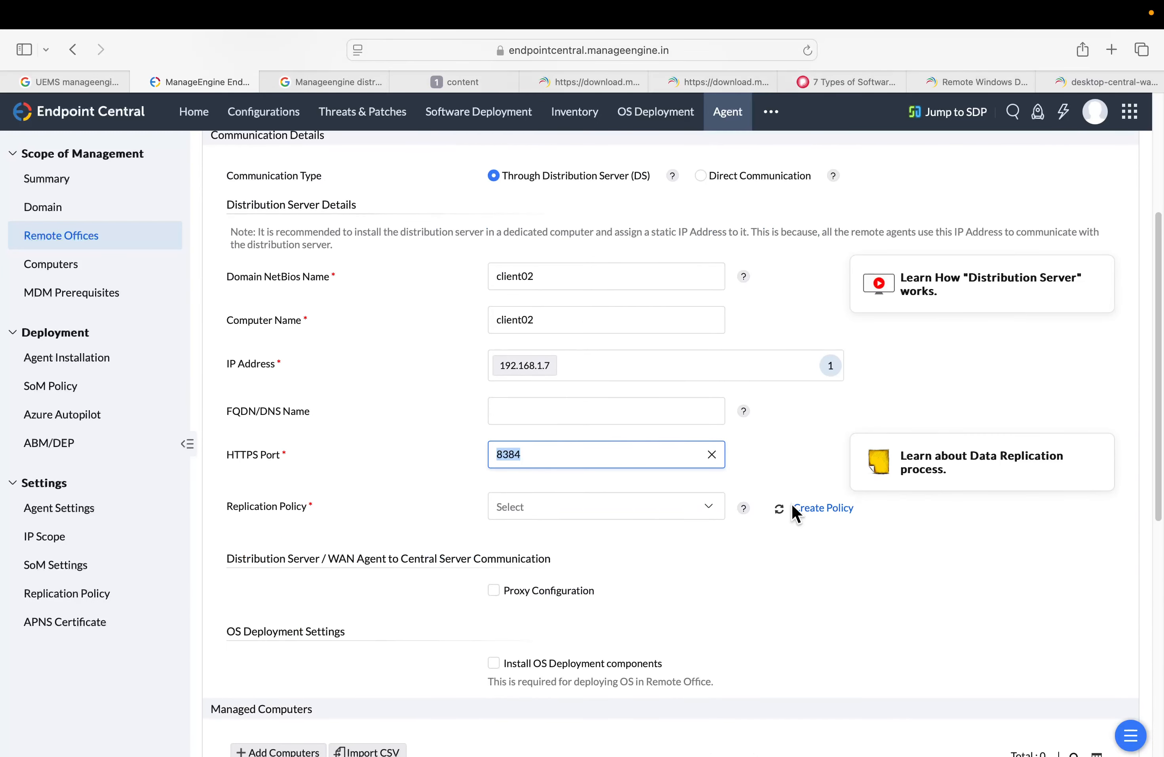
{"action": "left_click", "coordinate": [708, 507]}
{"action": "left_click", "coordinate": [597, 540]}
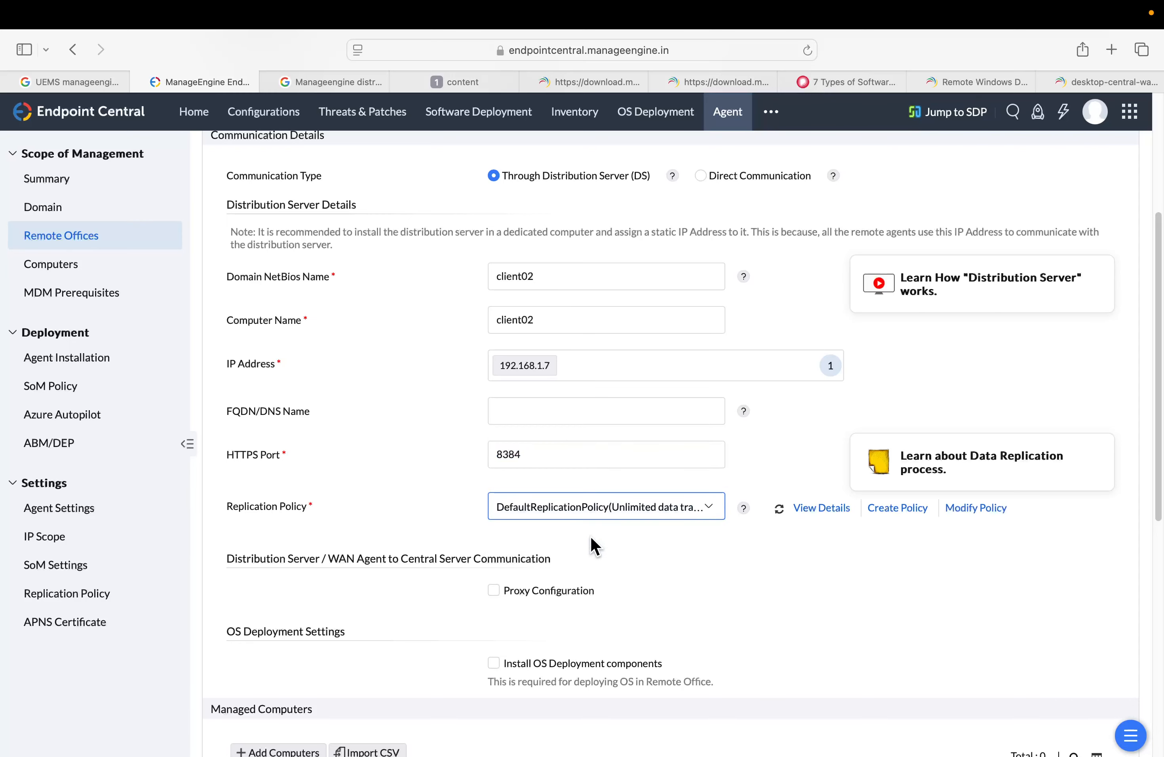
{"action": "scroll", "coordinate": [726, 561], "scroll_direction": "up", "scroll_amount": 5}
{"action": "scroll", "coordinate": [726, 561], "scroll_direction": "down", "scroll_amount": 15}
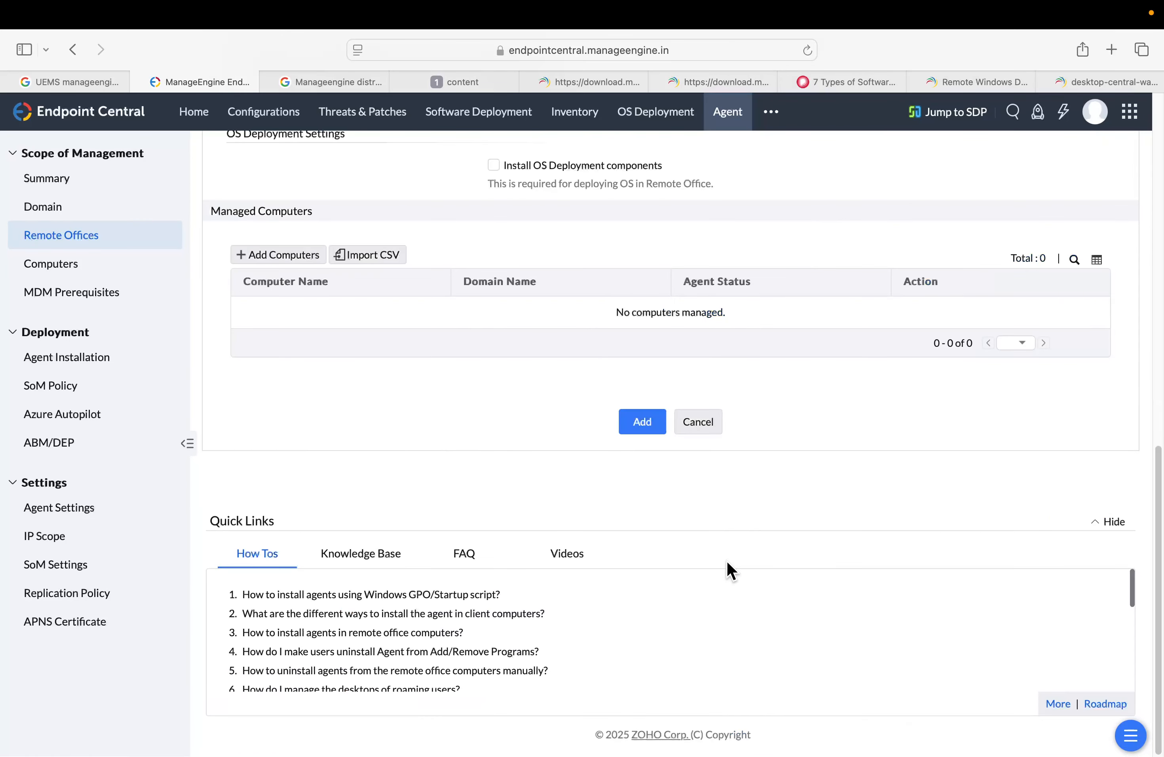
{"action": "left_click", "coordinate": [643, 431]}
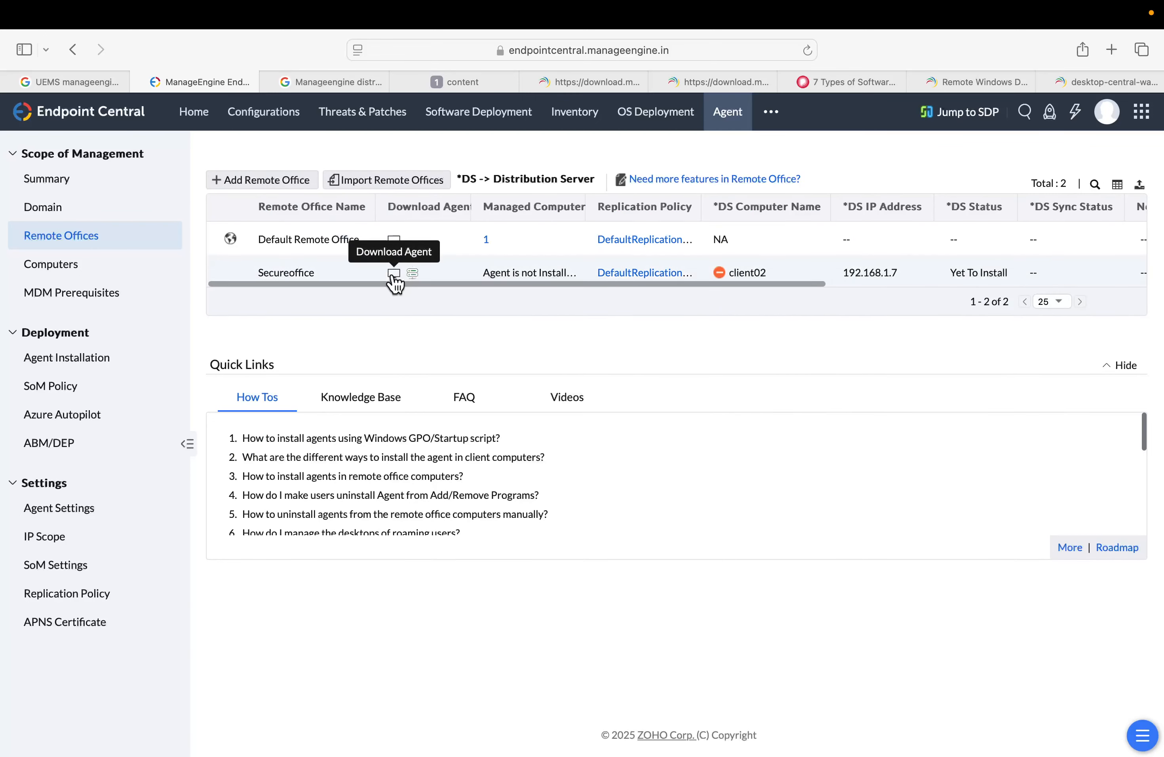
Download the distribution server installer for Secureoffice, allowing the download, and reveal the file in Finder
{"action": "left_click", "coordinate": [412, 273]}
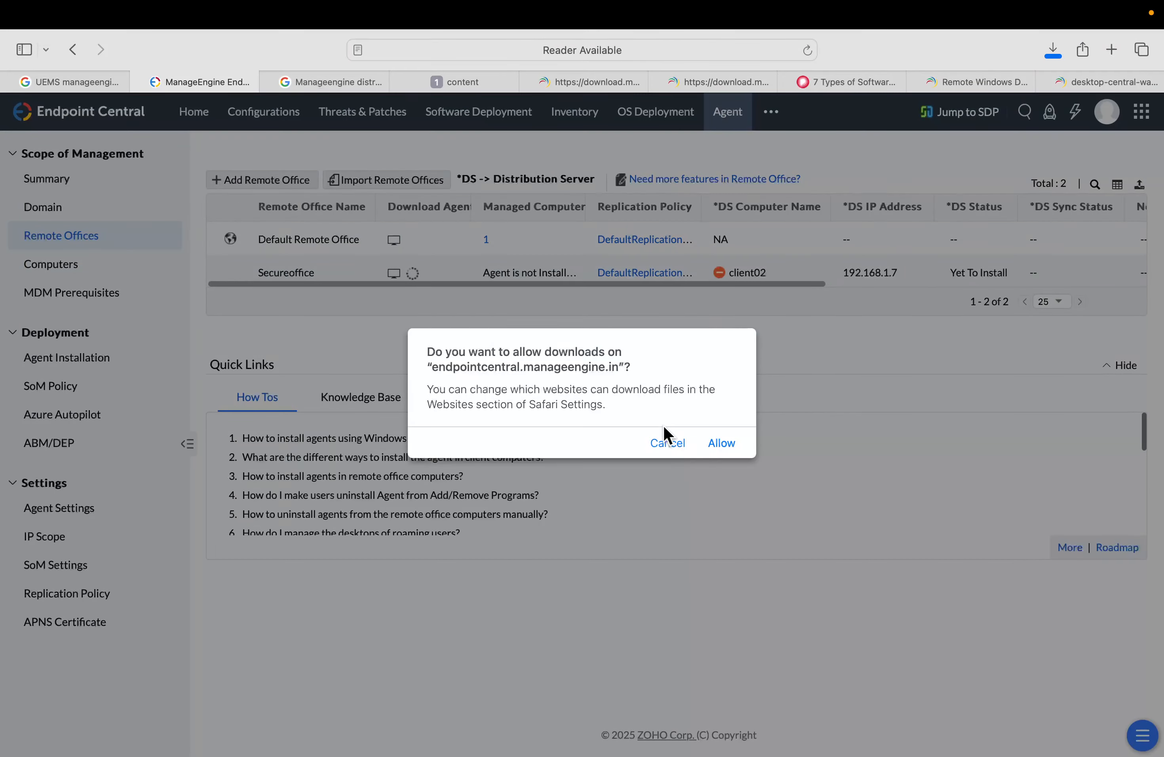
{"action": "left_click", "coordinate": [720, 443]}
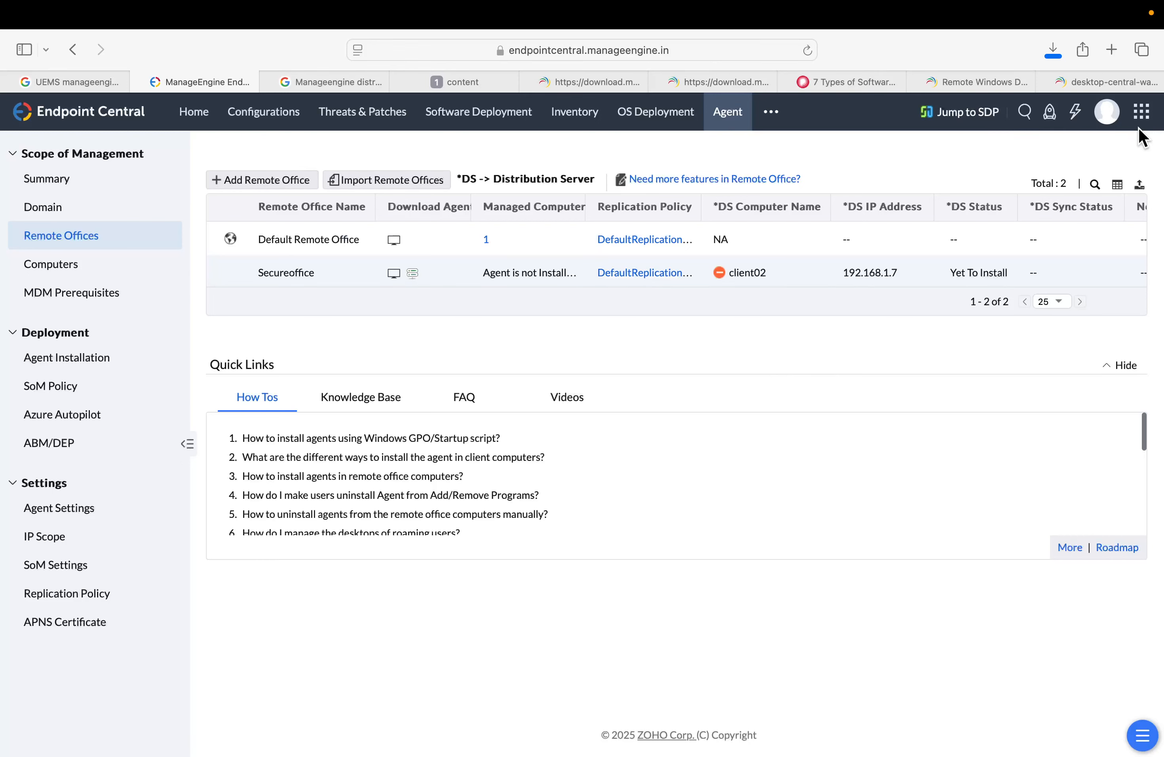
{"action": "left_click", "coordinate": [1052, 51]}
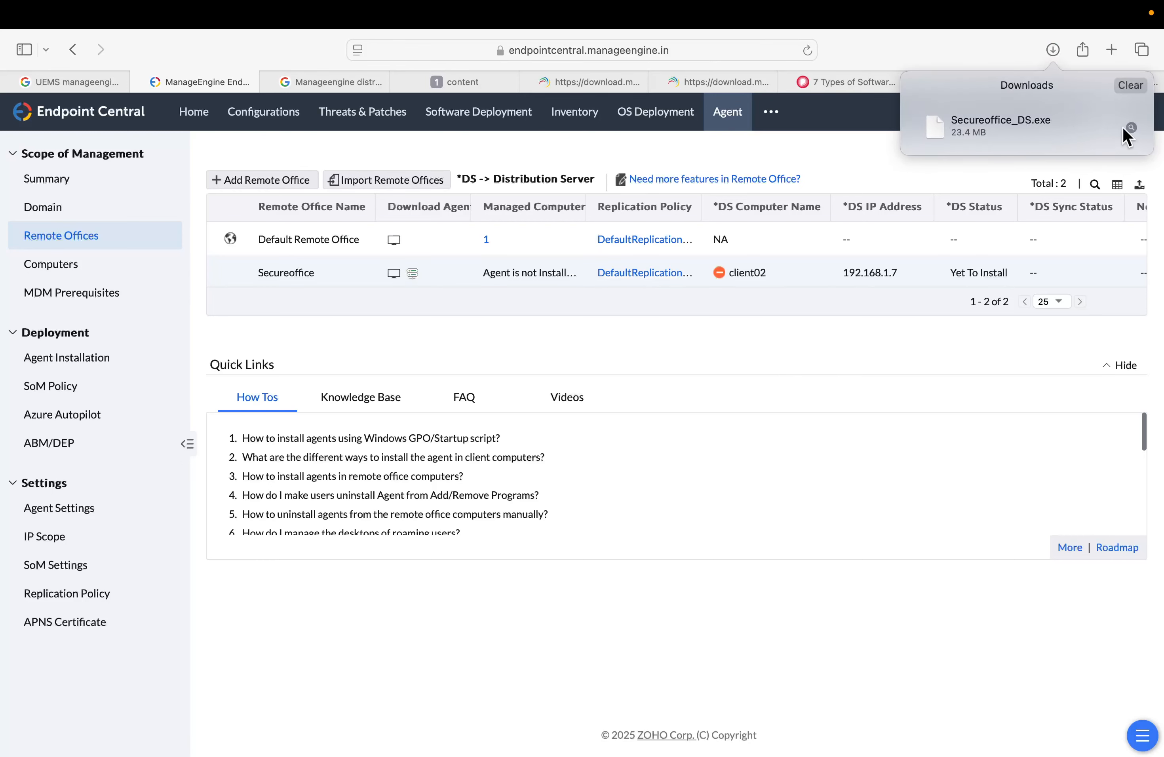
{"action": "right_click", "coordinate": [1002, 126]}
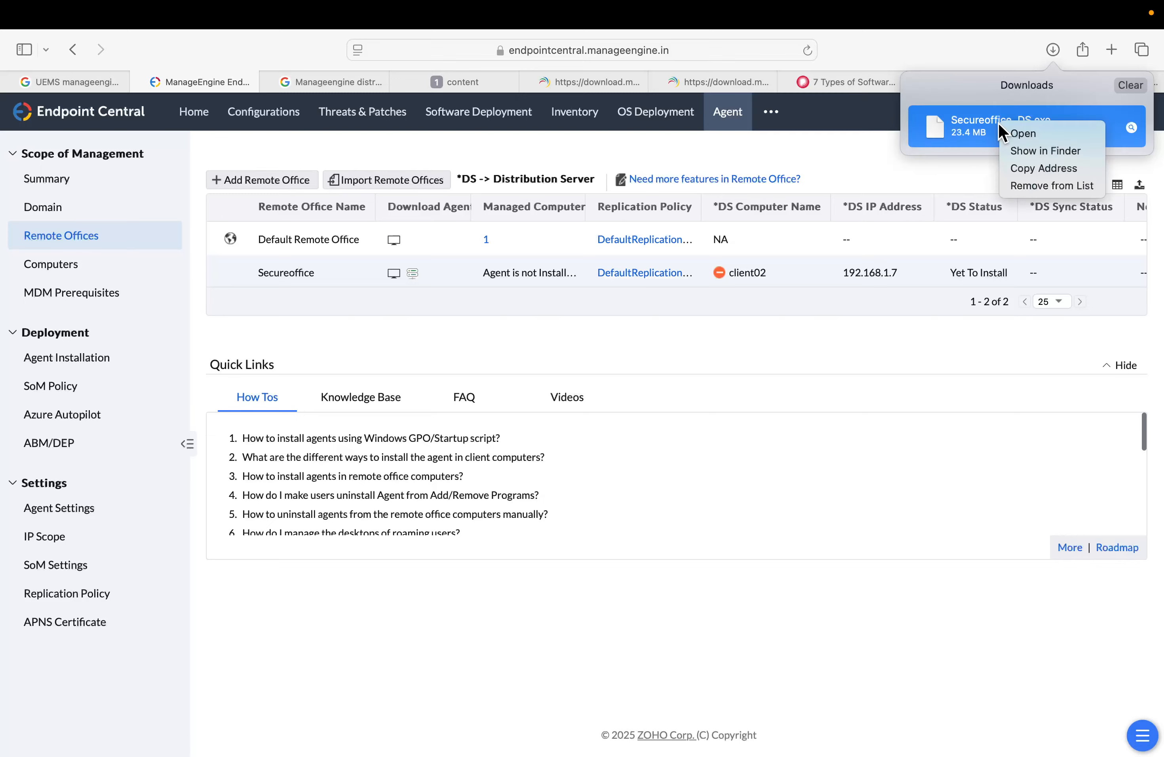
{"action": "left_click", "coordinate": [1045, 152]}
Copy the Secureoffice_DS.exe file from the Downloads folder
{"action": "right_click", "coordinate": [273, 326]}
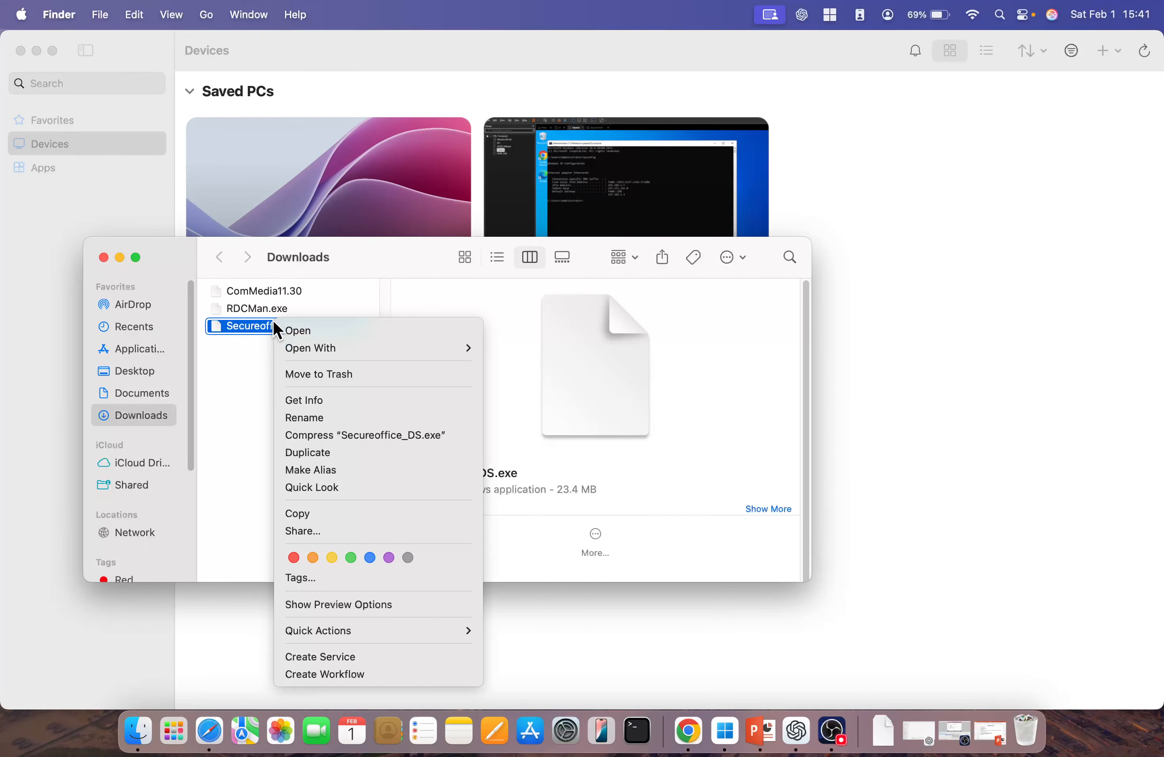
{"action": "left_click", "coordinate": [264, 326]}
{"action": "right_click", "coordinate": [267, 325]}
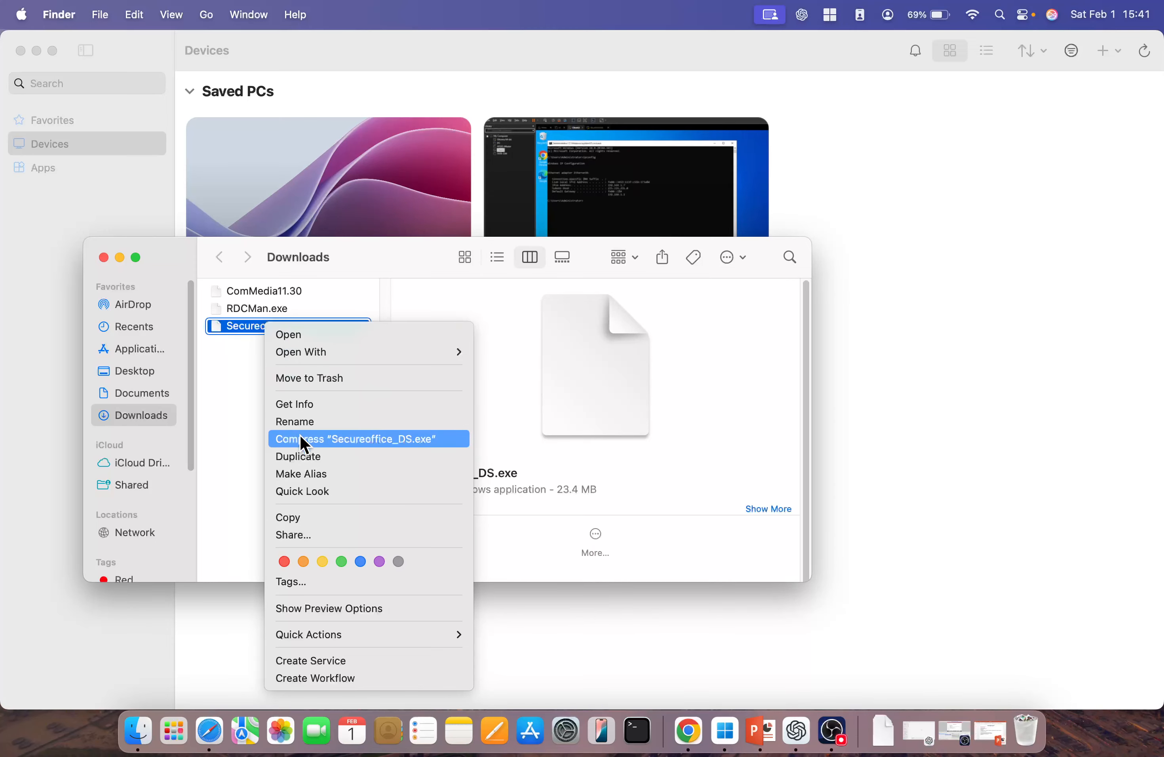
{"action": "left_click", "coordinate": [306, 517]}
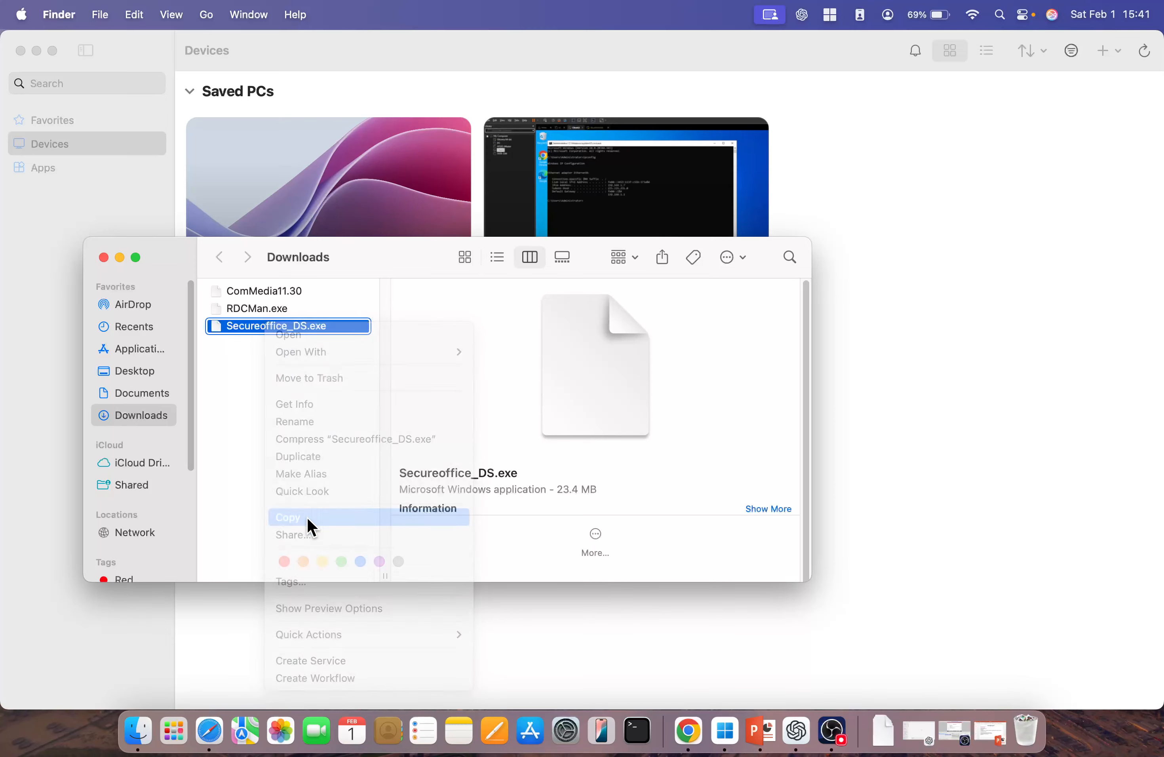
Connect to the saved remote PC 192.168.1.7 as administrator, entering the account password
{"action": "left_click", "coordinate": [968, 413]}
{"action": "double_click", "coordinate": [363, 249]}
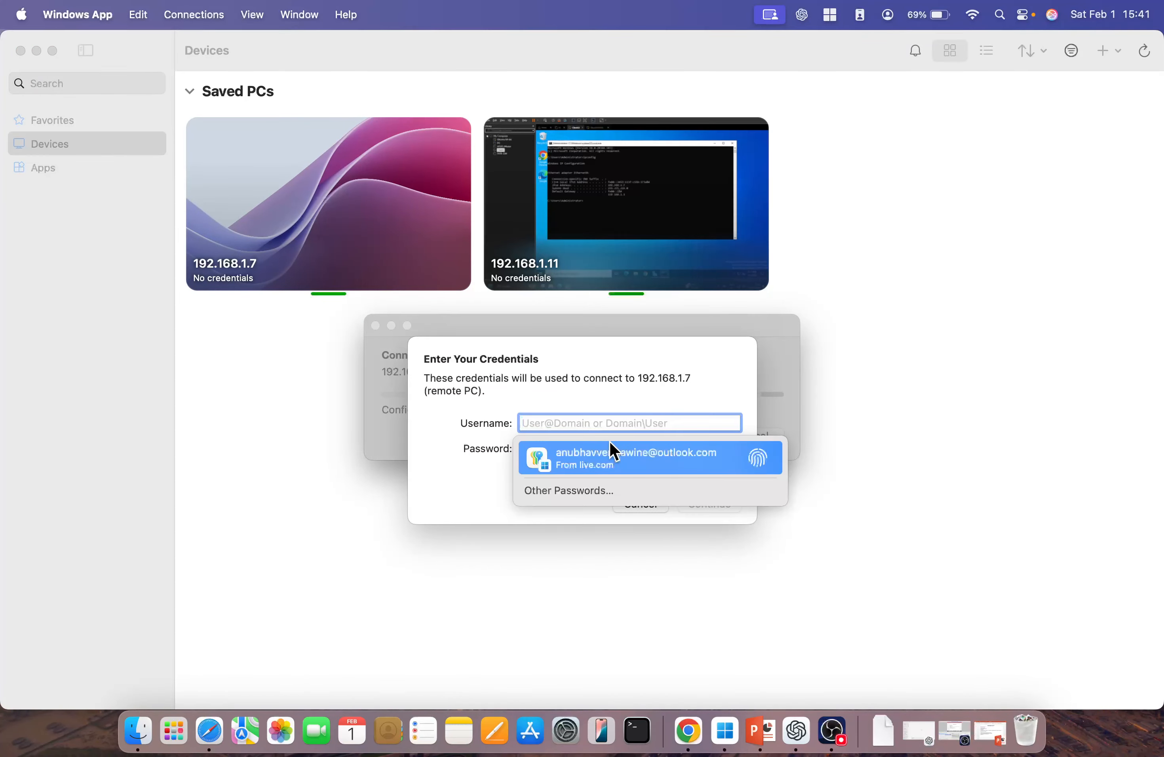
{"action": "type", "text": "admini"}
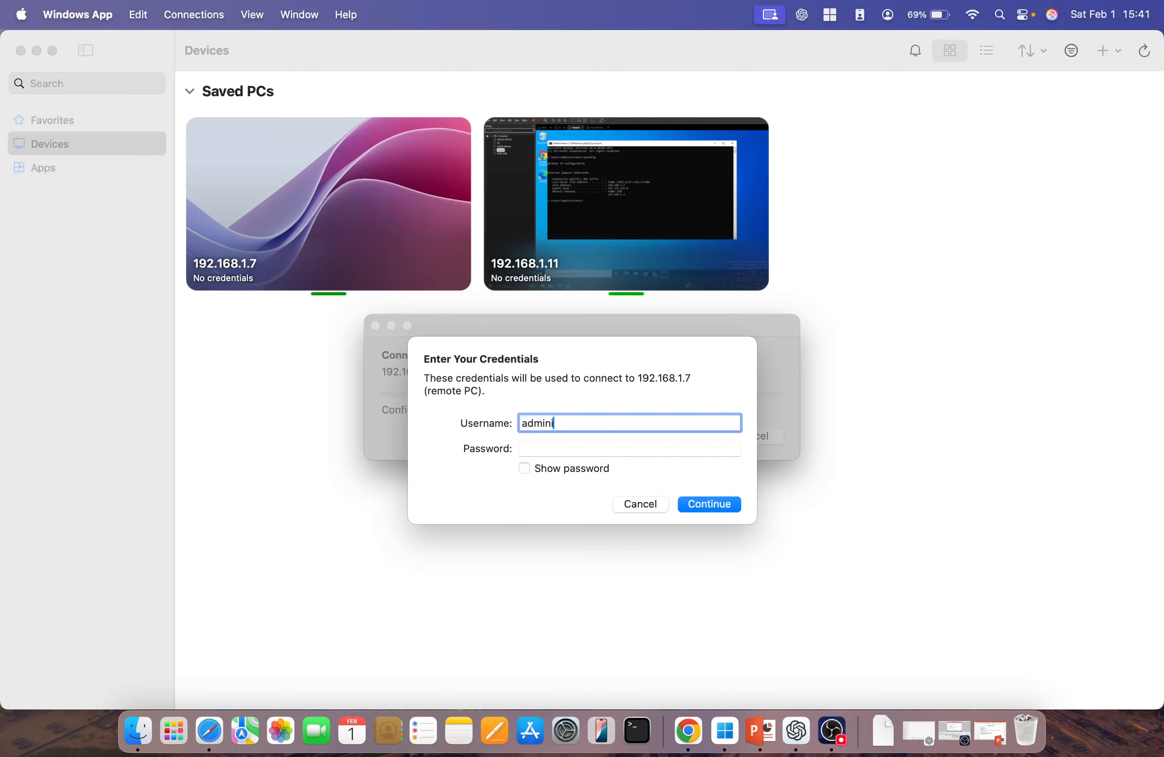
{"action": "type", "text": "strator"}
{"action": "key", "text": "Tab"}
{"action": "type", "text": "•"}
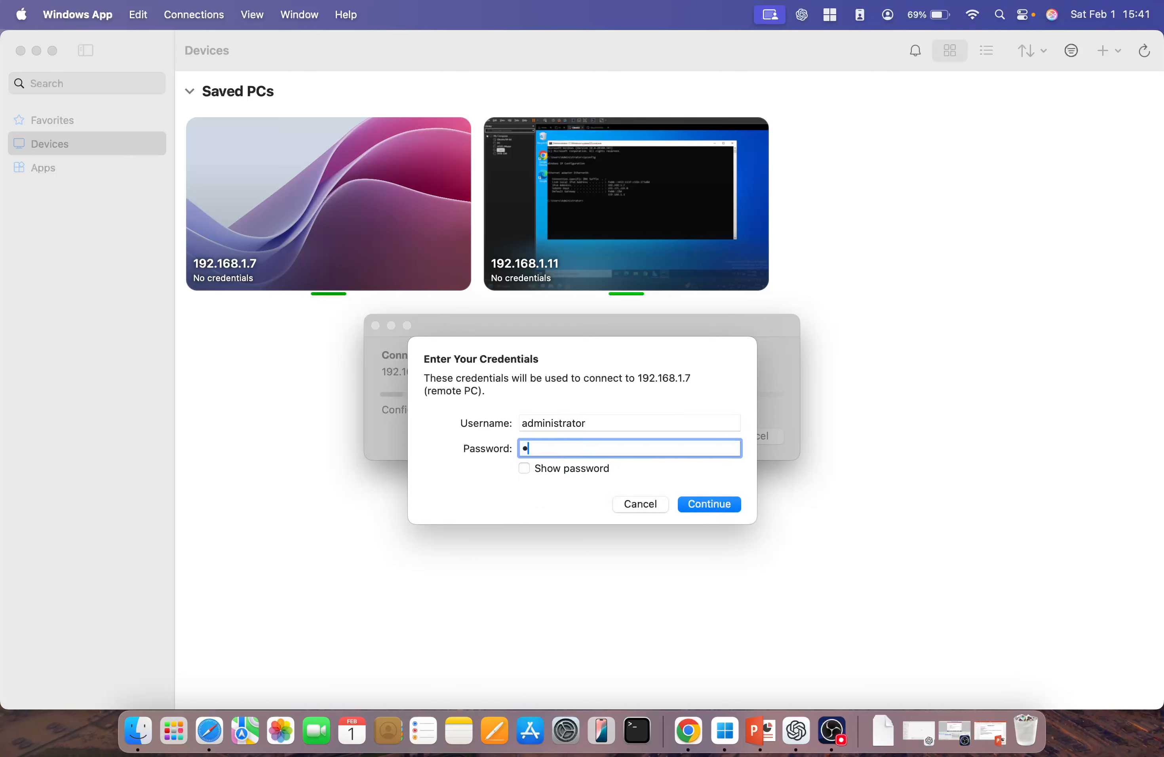
{"action": "type", "text": "••••••••"}
{"action": "key", "text": "Return"}
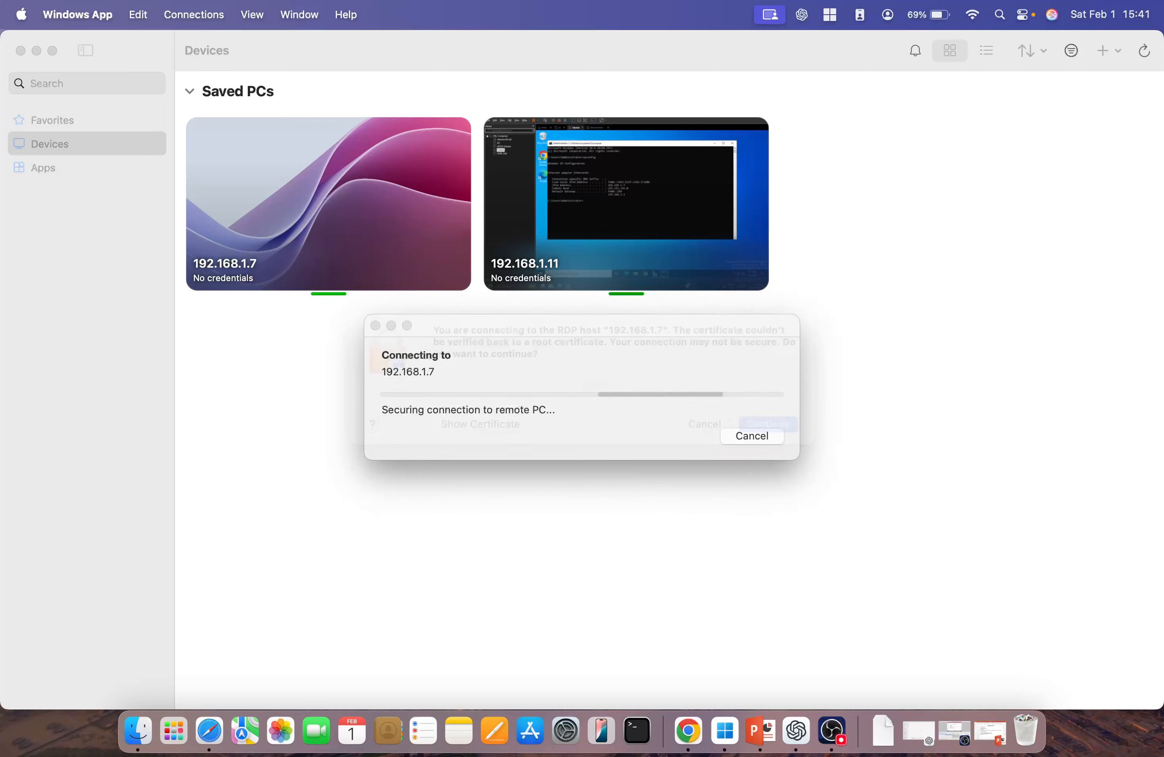
{"action": "left_click", "coordinate": [780, 446]}
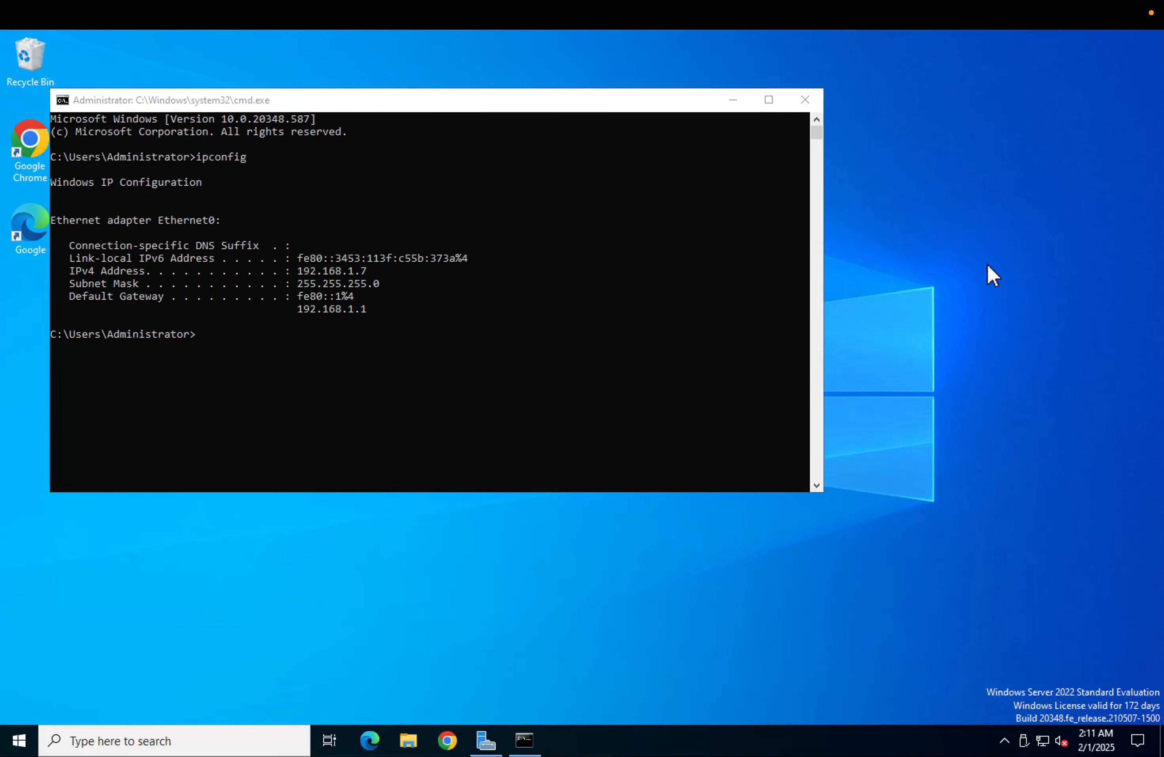
Paste the installer onto the remote server's desktop and minimize the command prompt window
{"action": "right_click", "coordinate": [987, 266]}
{"action": "left_click", "coordinate": [1002, 334]}
{"action": "left_click", "coordinate": [737, 99]}
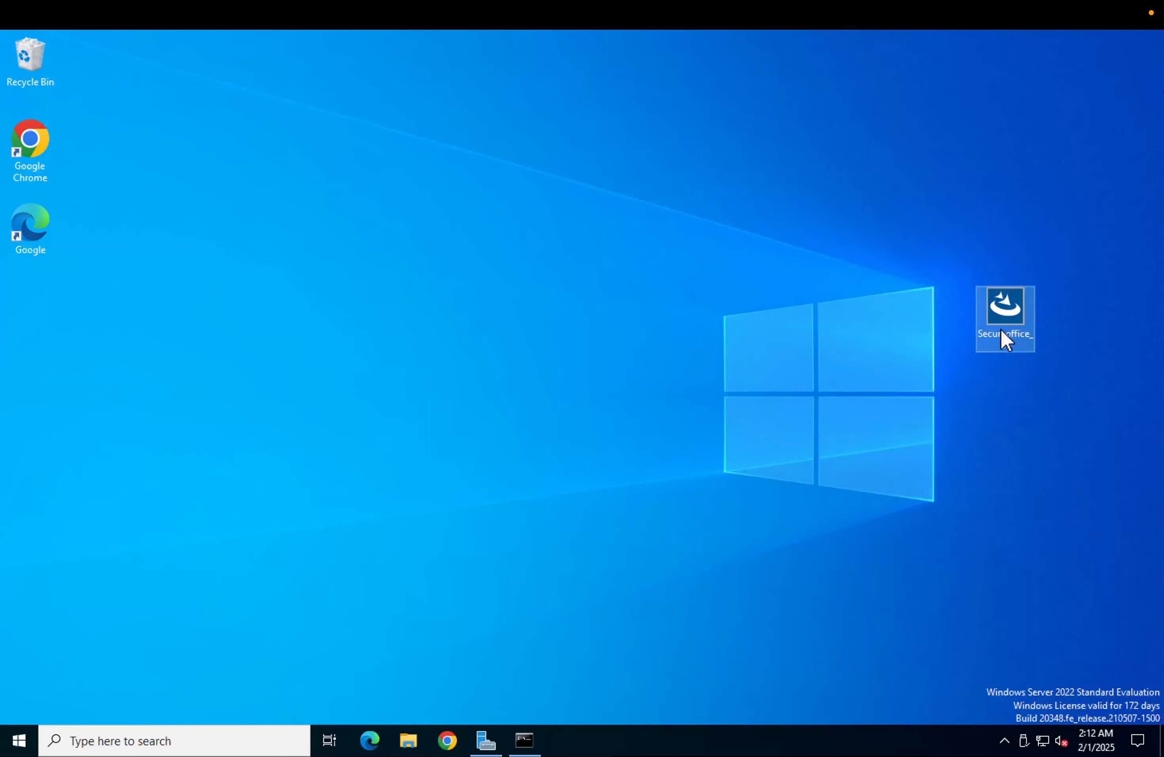
{"action": "left_click_drag", "start_coordinate": [1005, 339], "coordinate": [346, 262]}
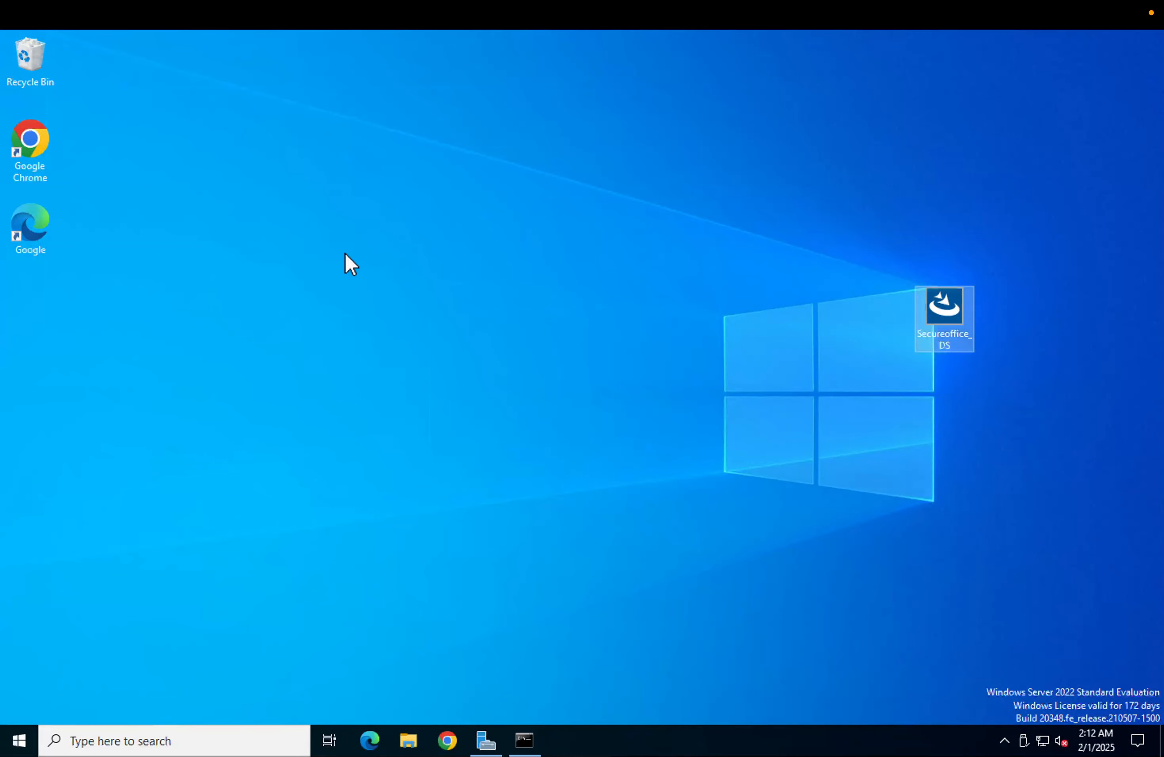
Launch the Secureoffice_DS installer as administrator on the remote server
{"action": "double_click", "coordinate": [948, 315]}
{"action": "right_click", "coordinate": [949, 313]}
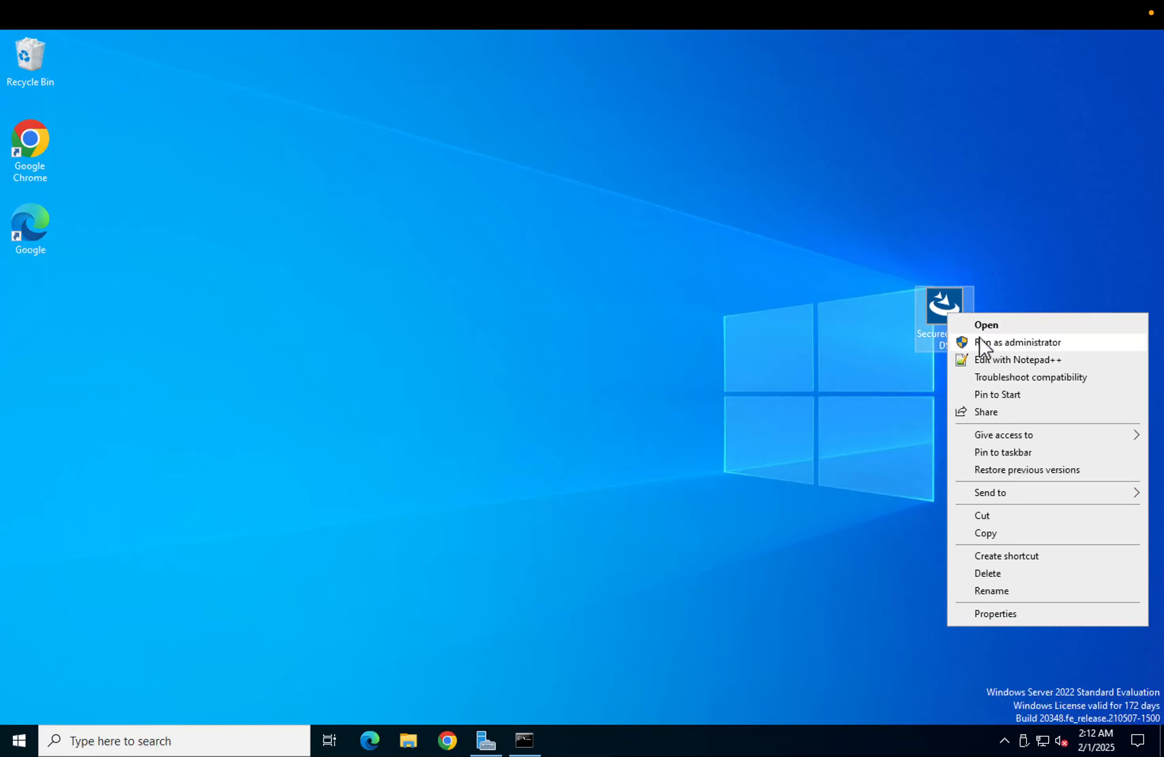
{"action": "left_click", "coordinate": [983, 340]}
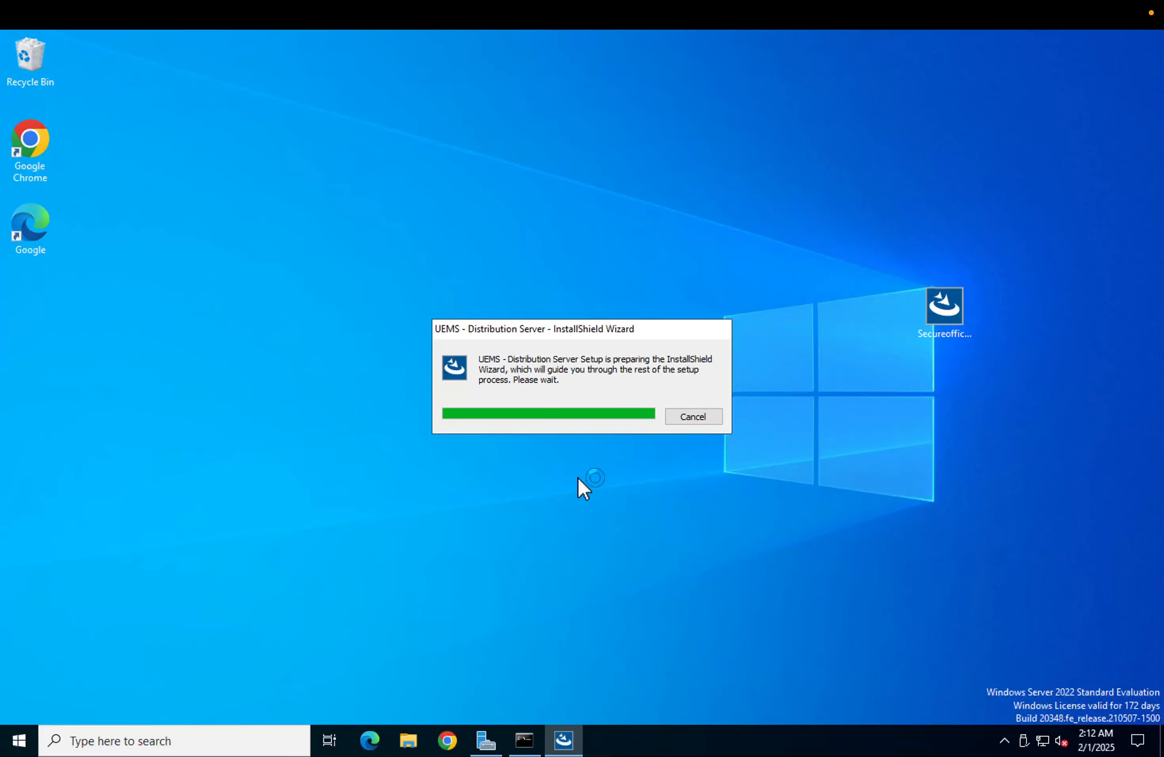
{"action": "left_click", "coordinate": [951, 322]}
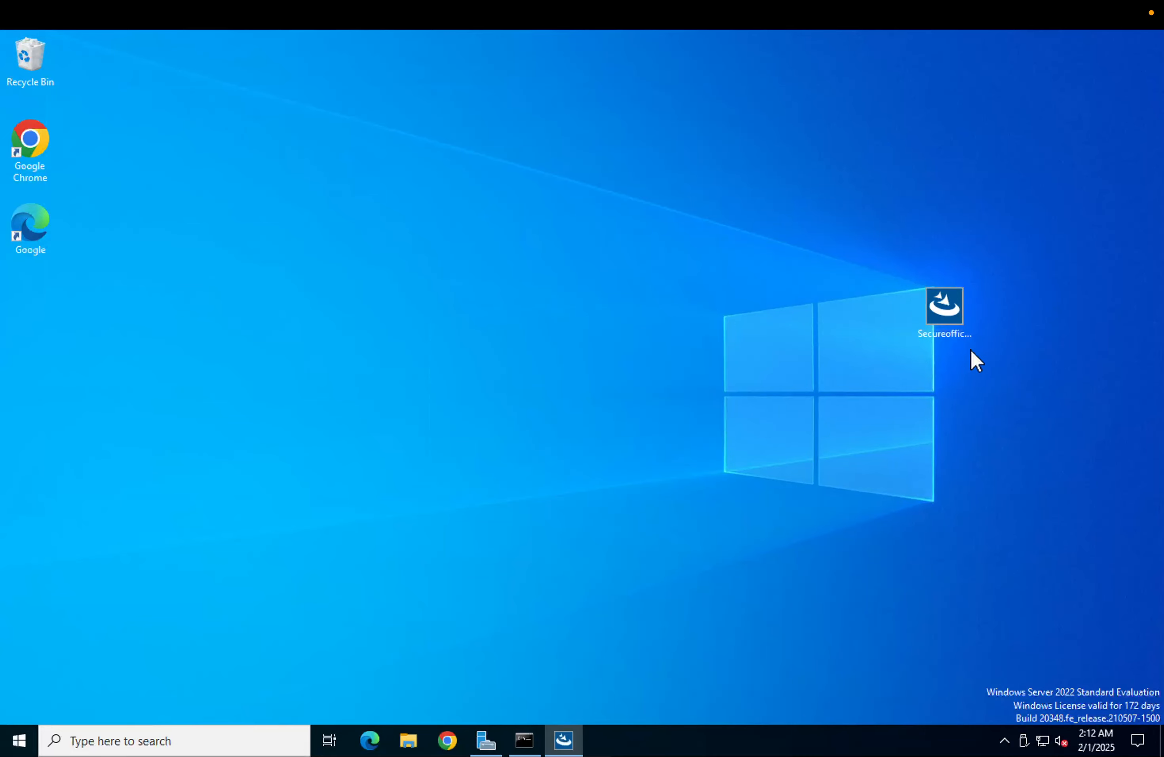
{"action": "double_click", "coordinate": [951, 334]}
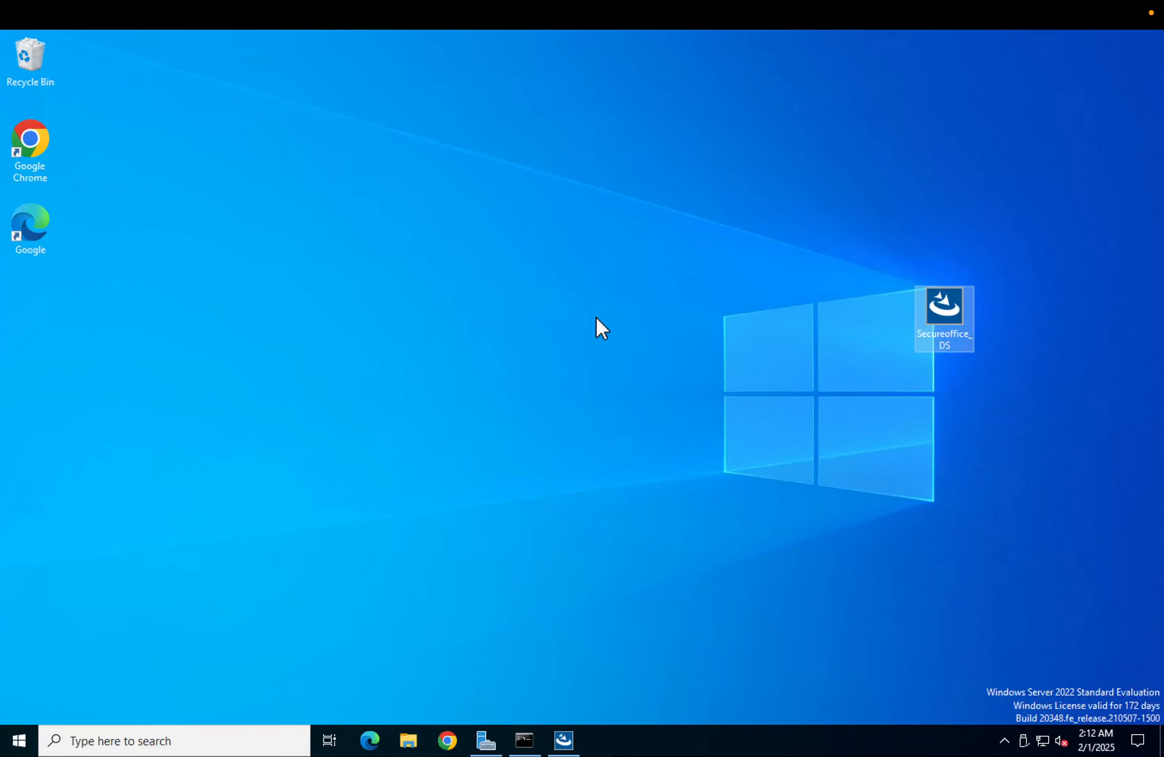
Keep the default installation folder C:\Program Files (x86)\ManageEngine\ and start installing the distribution server
{"action": "left_click", "coordinate": [727, 520]}
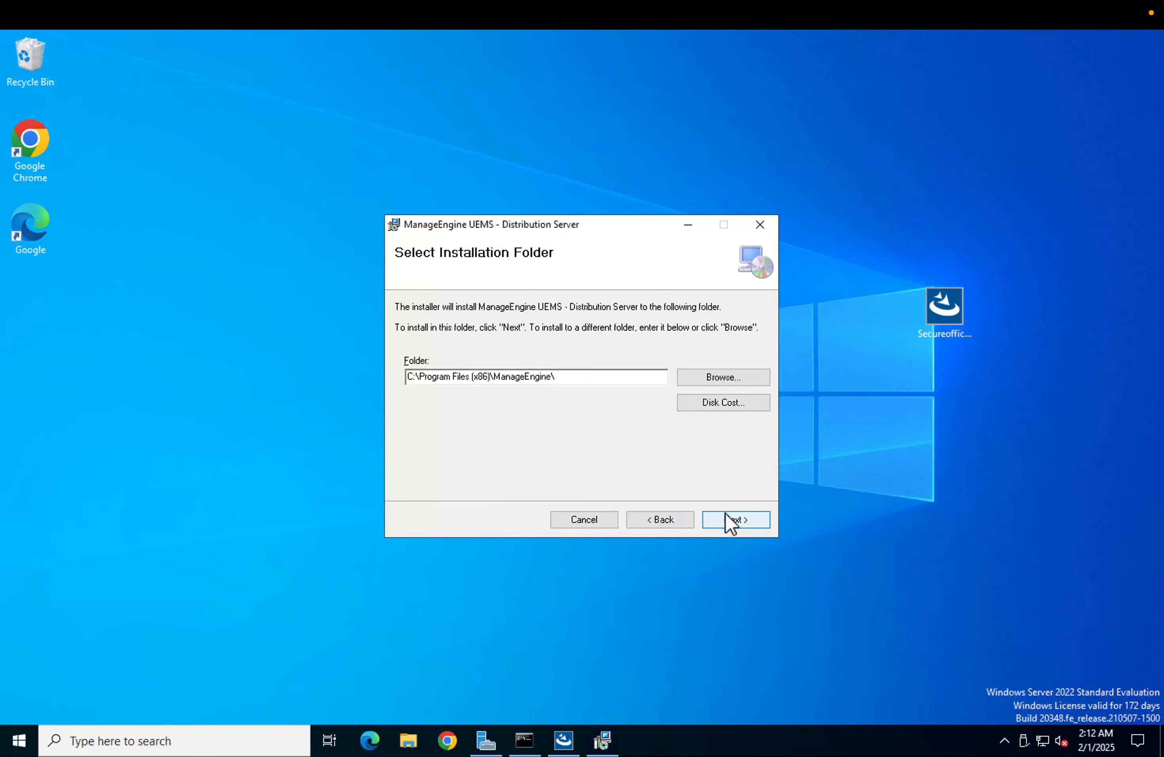
{"action": "left_click", "coordinate": [732, 522]}
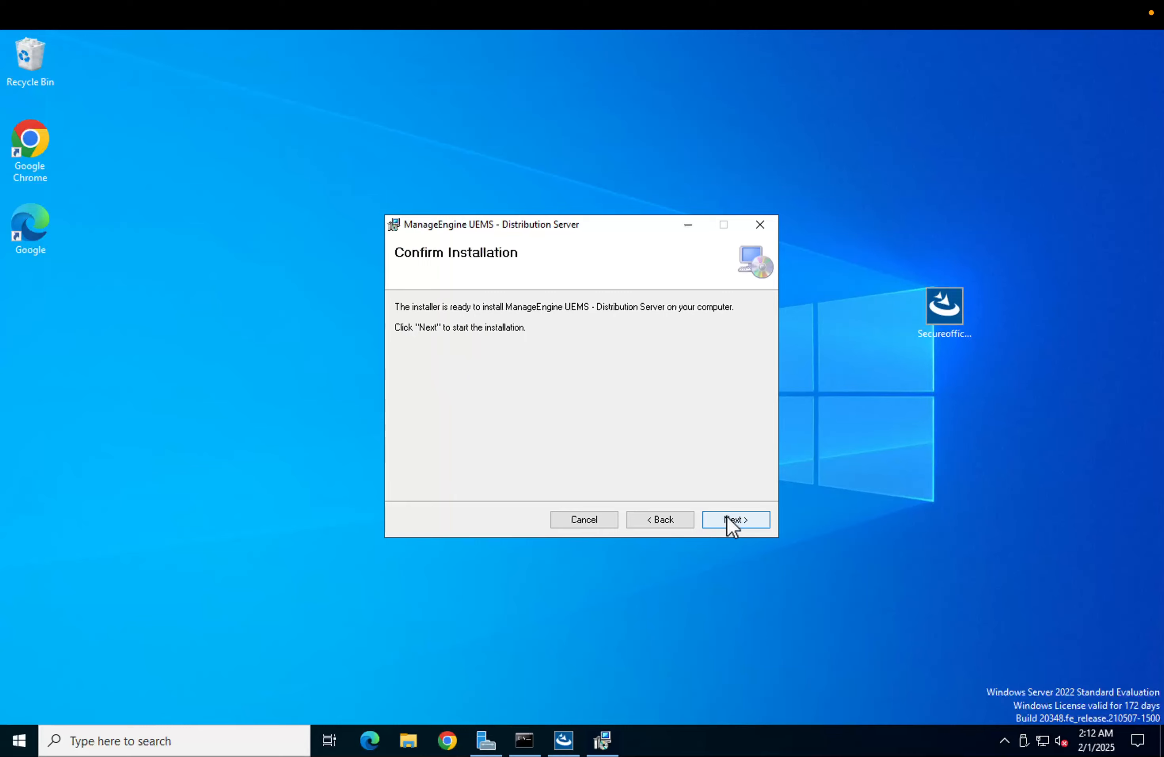
{"action": "left_click", "coordinate": [728, 518]}
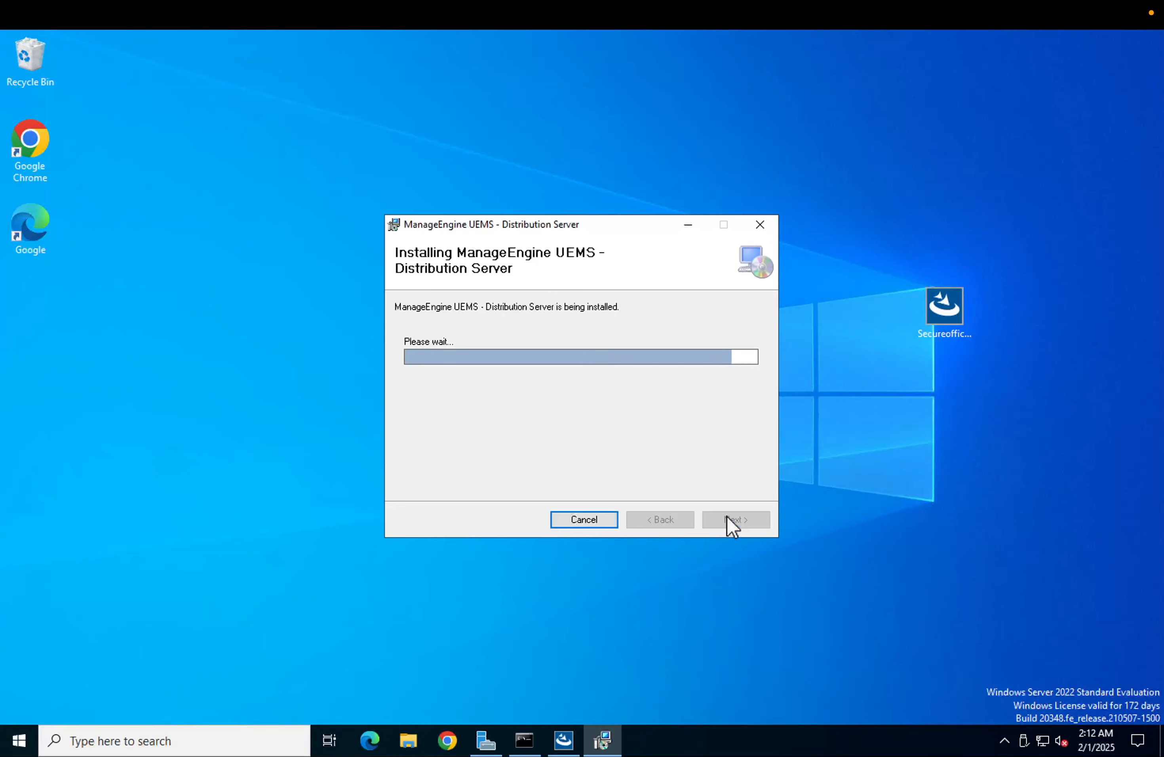
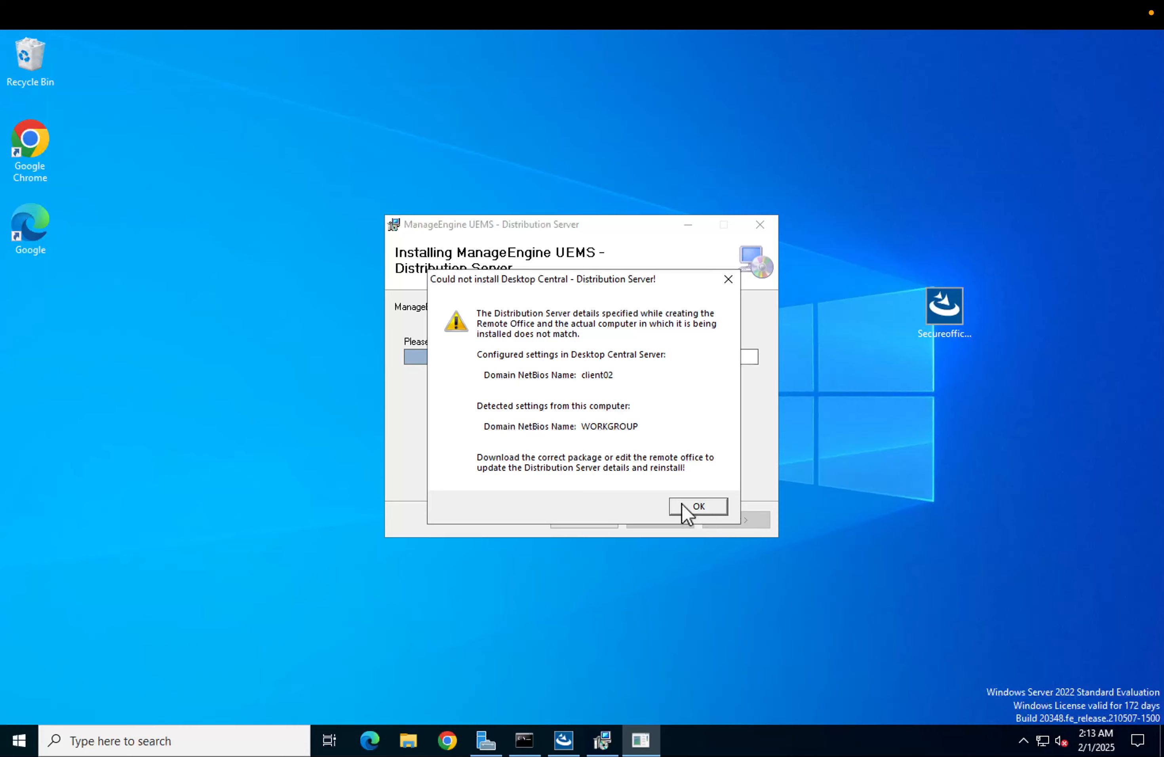
Switch to the command prompt on the remote server and run hostname to check the computer's name
{"action": "left_click", "coordinate": [524, 740]}
{"action": "left_click_drag", "start_coordinate": [459, 105], "coordinate": [448, 45]}
{"action": "left_click", "coordinate": [458, 330]}
{"action": "type", "text": "ostnam"}
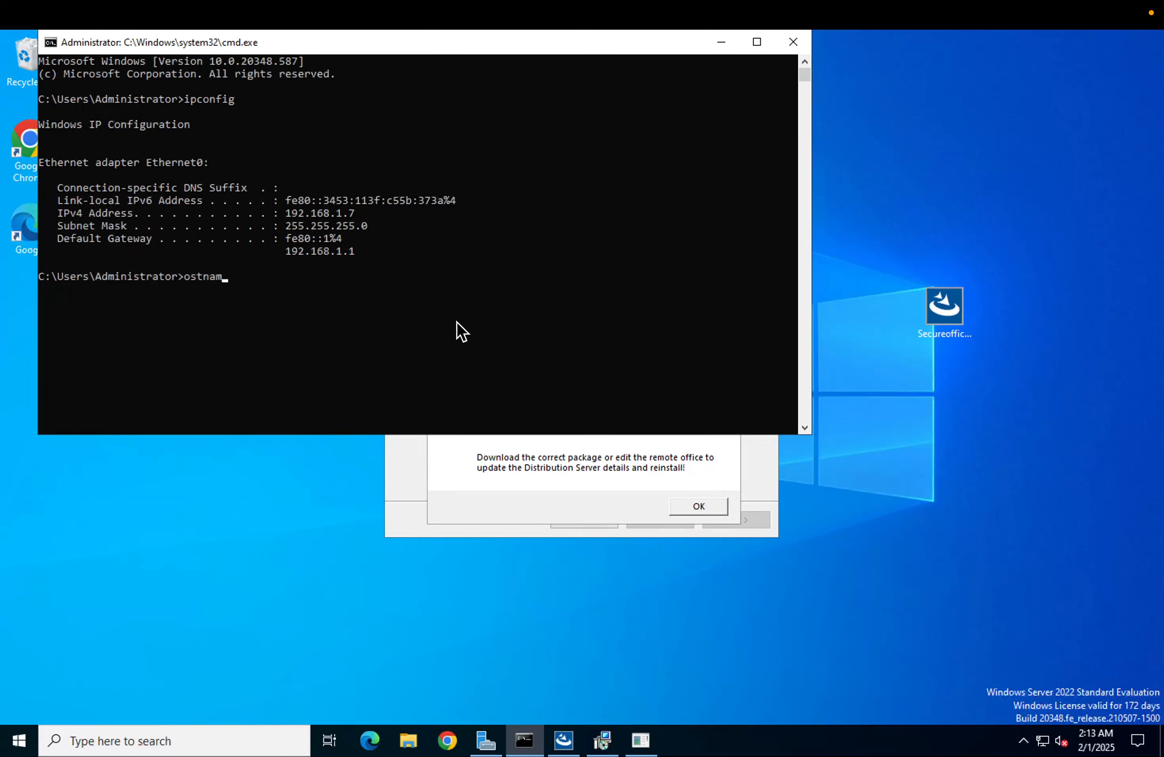
{"action": "type", "text": "e"}
{"action": "key", "text": "Return"}
{"action": "type", "text": "hostnamer"}
{"action": "key", "text": "Return"}
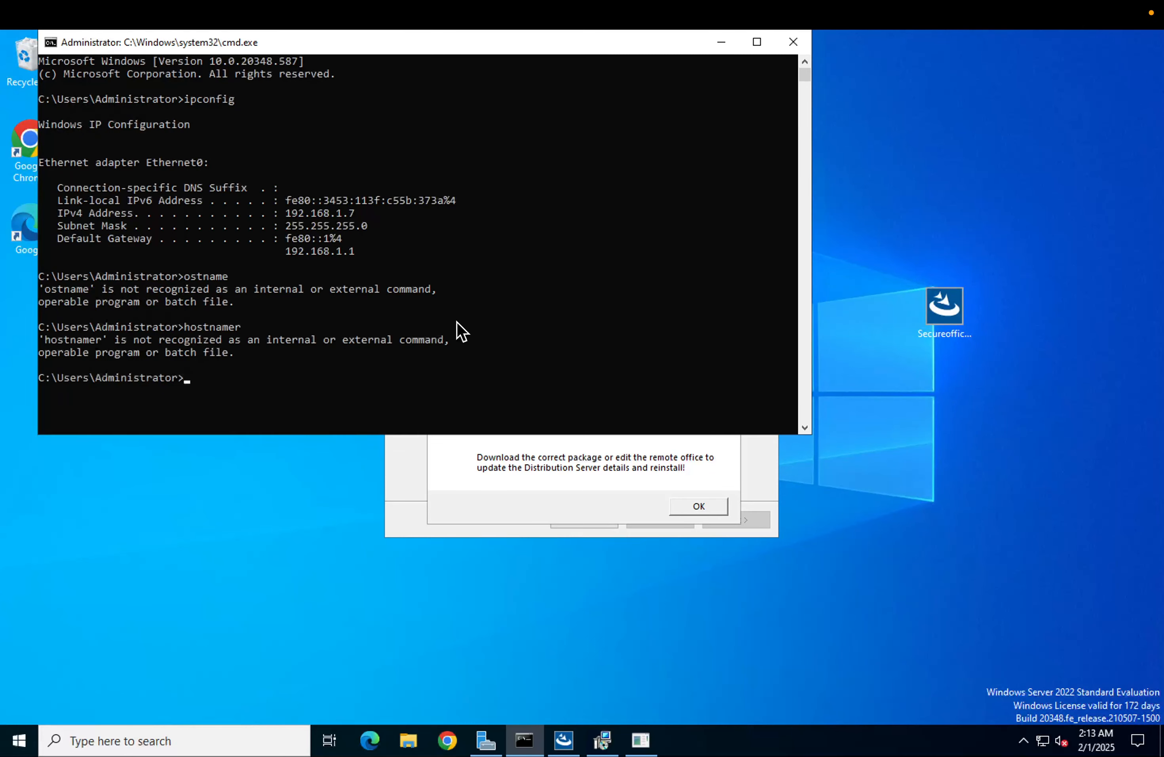
{"action": "type", "text": "hostname"}
{"action": "key", "text": "Return"}
Dismiss the distribution server installation error dialogs and close the incomplete installer
{"action": "left_click", "coordinate": [487, 478]}
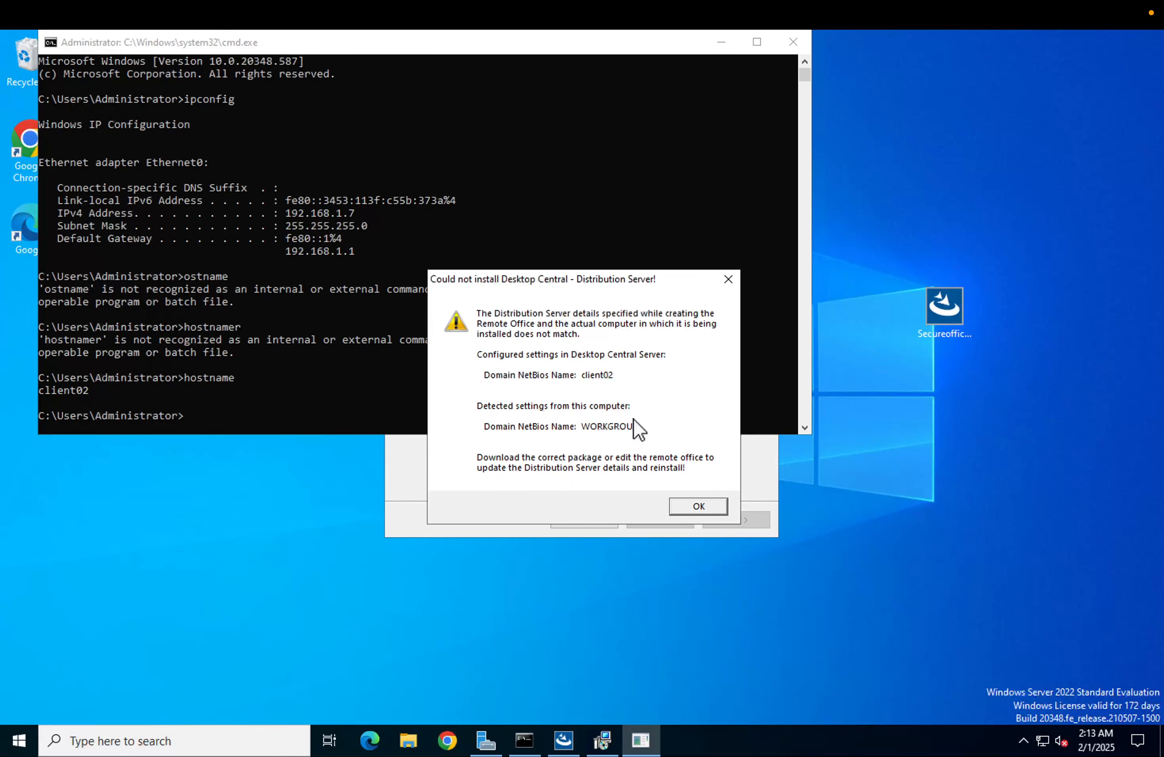
{"action": "left_click", "coordinate": [703, 506]}
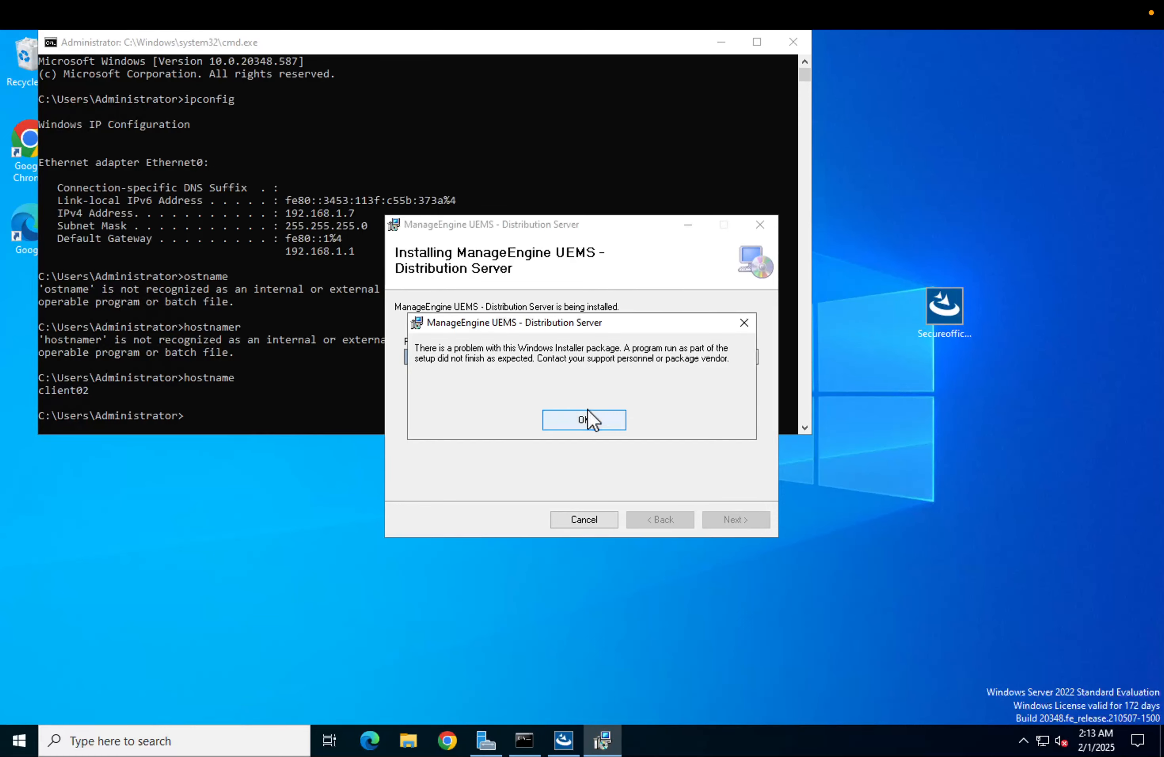
{"action": "left_click", "coordinate": [587, 411]}
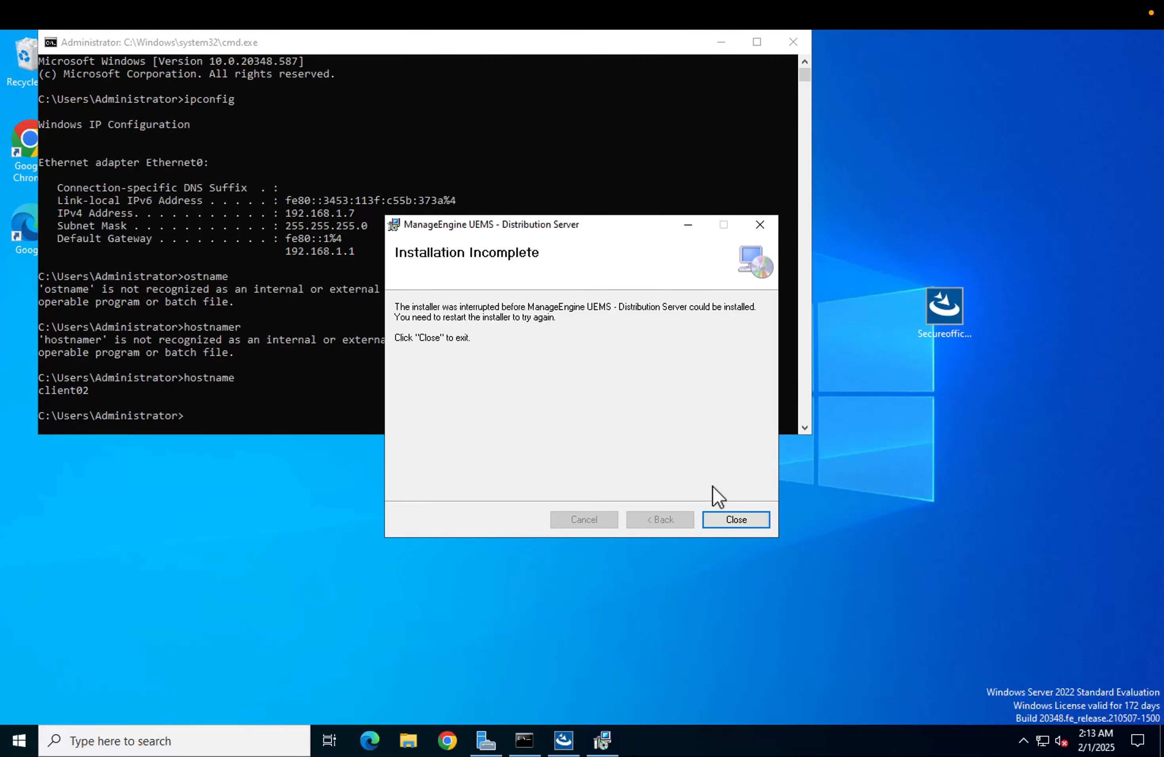
{"action": "left_click", "coordinate": [725, 515]}
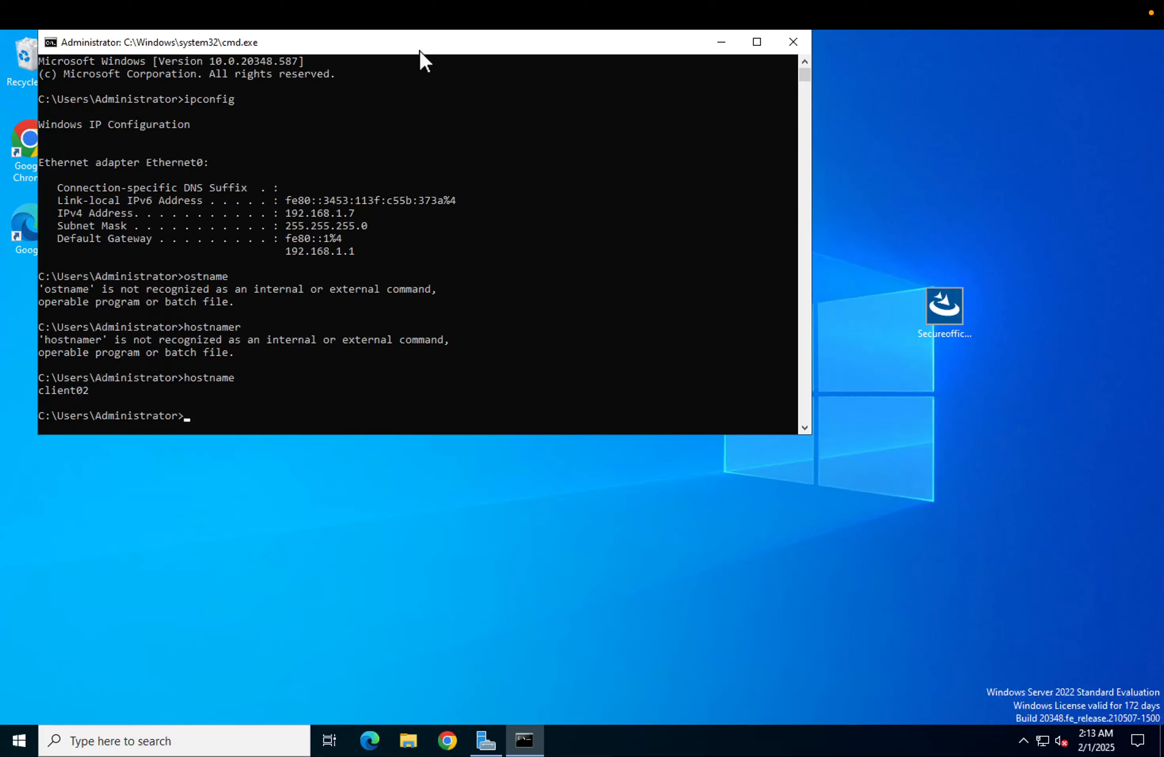
Open Network Connections with ncpa.cpl and view the Ethernet0 adapter's status and connection details
{"action": "left_click_drag", "start_coordinate": [419, 49], "coordinate": [525, 69]}
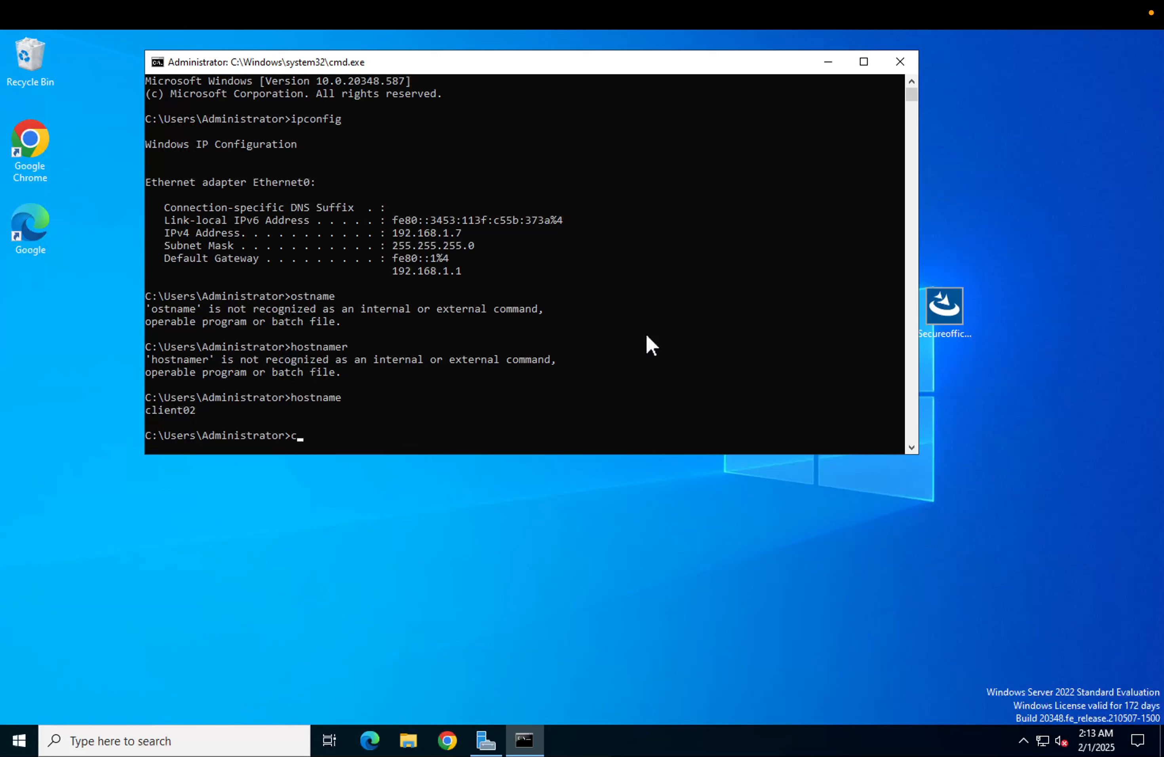
{"action": "type", "text": "cpl"}
{"action": "key", "text": "Return"}
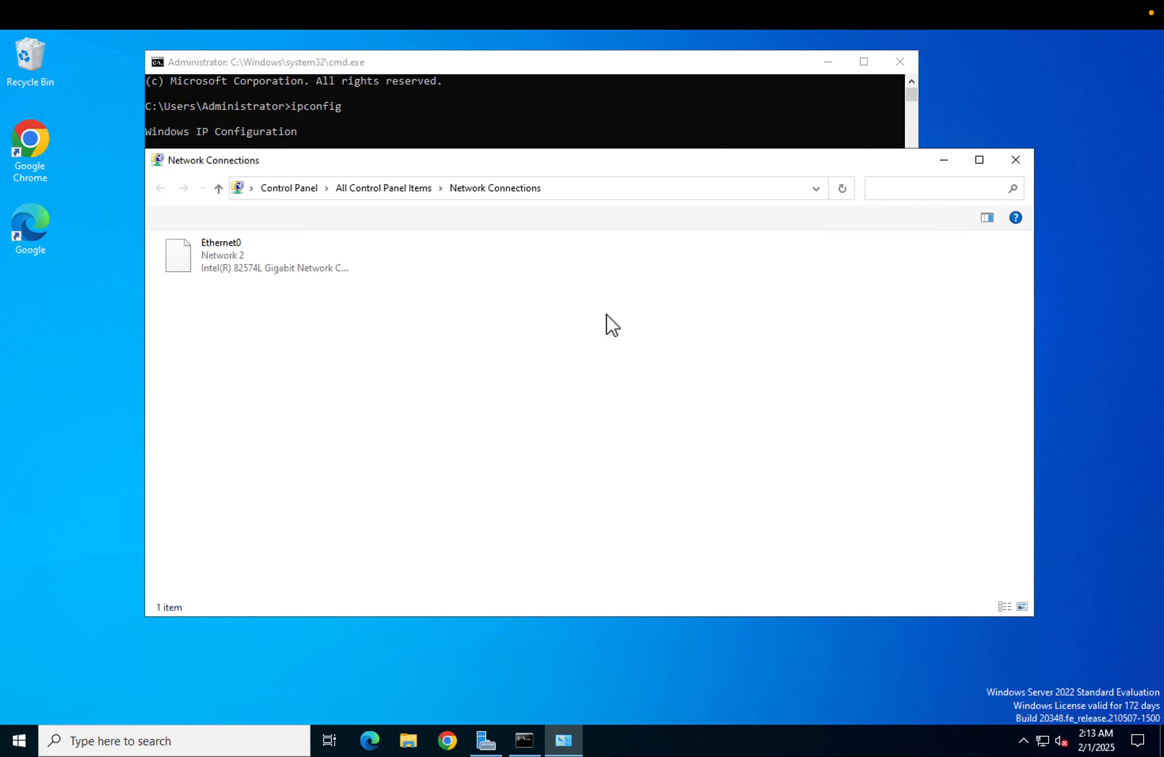
{"action": "left_click", "coordinate": [215, 273]}
{"action": "double_click", "coordinate": [215, 273]}
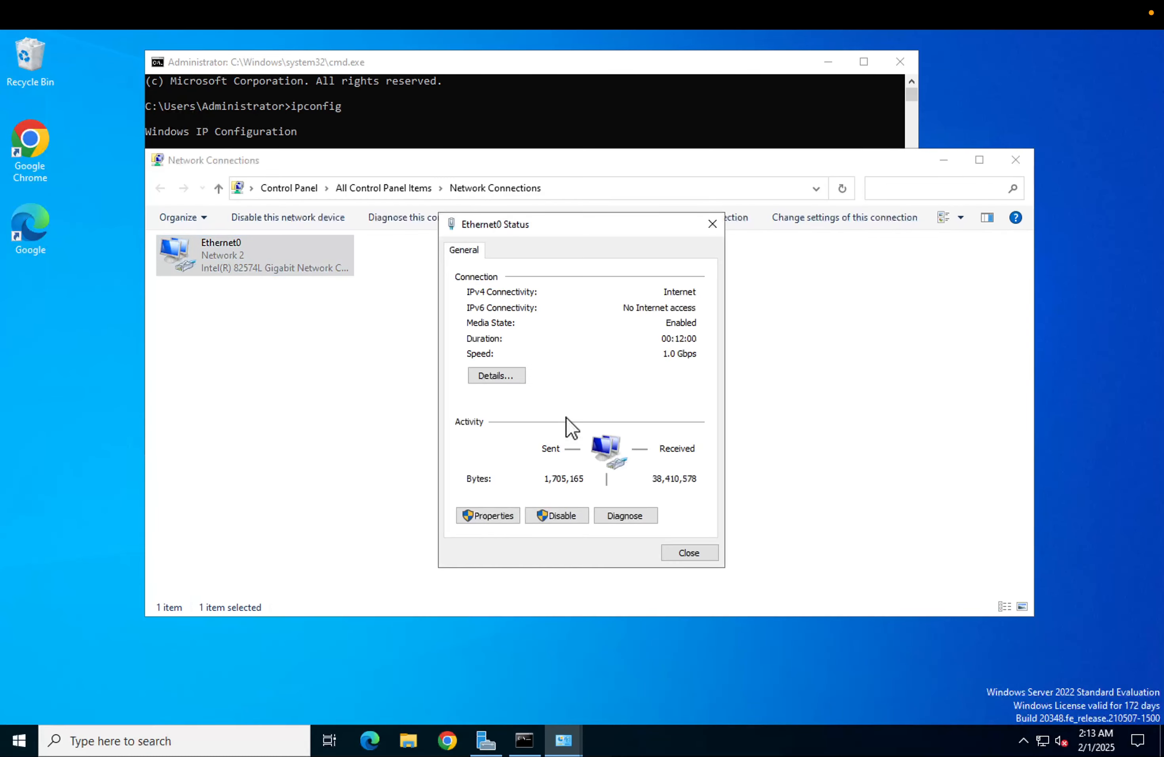
{"action": "left_click", "coordinate": [520, 380]}
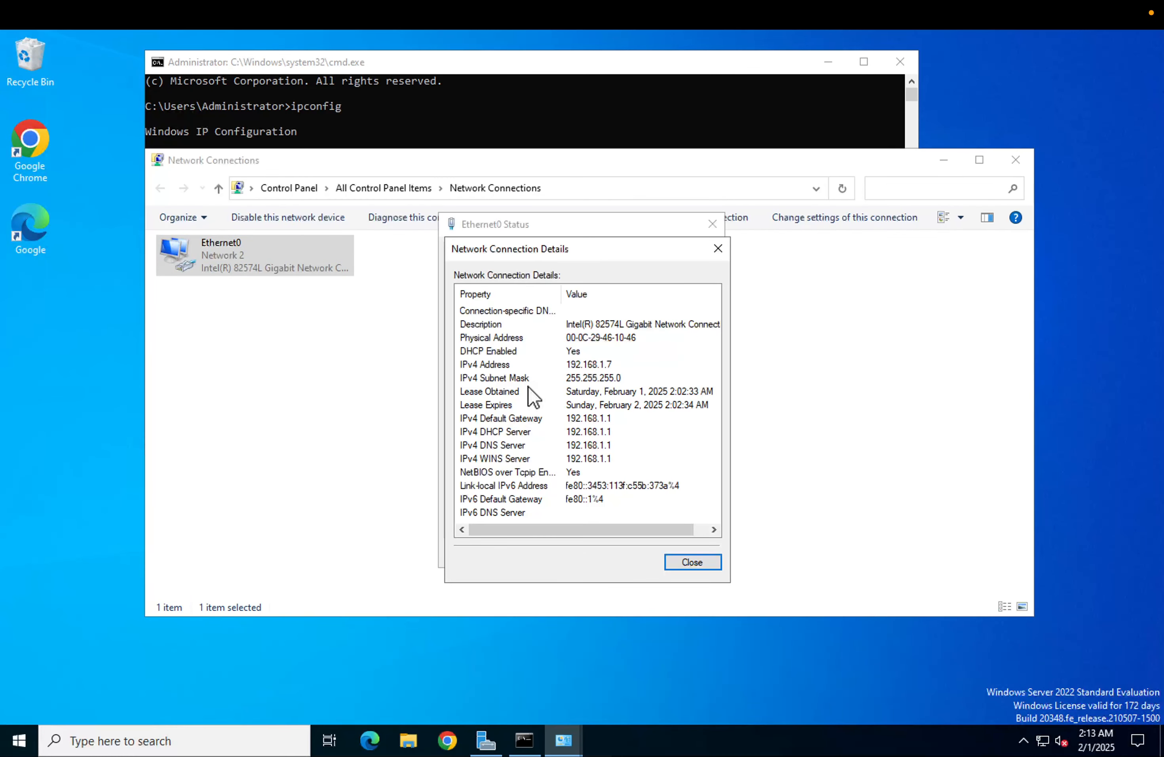
{"action": "key", "text": "Escape"}
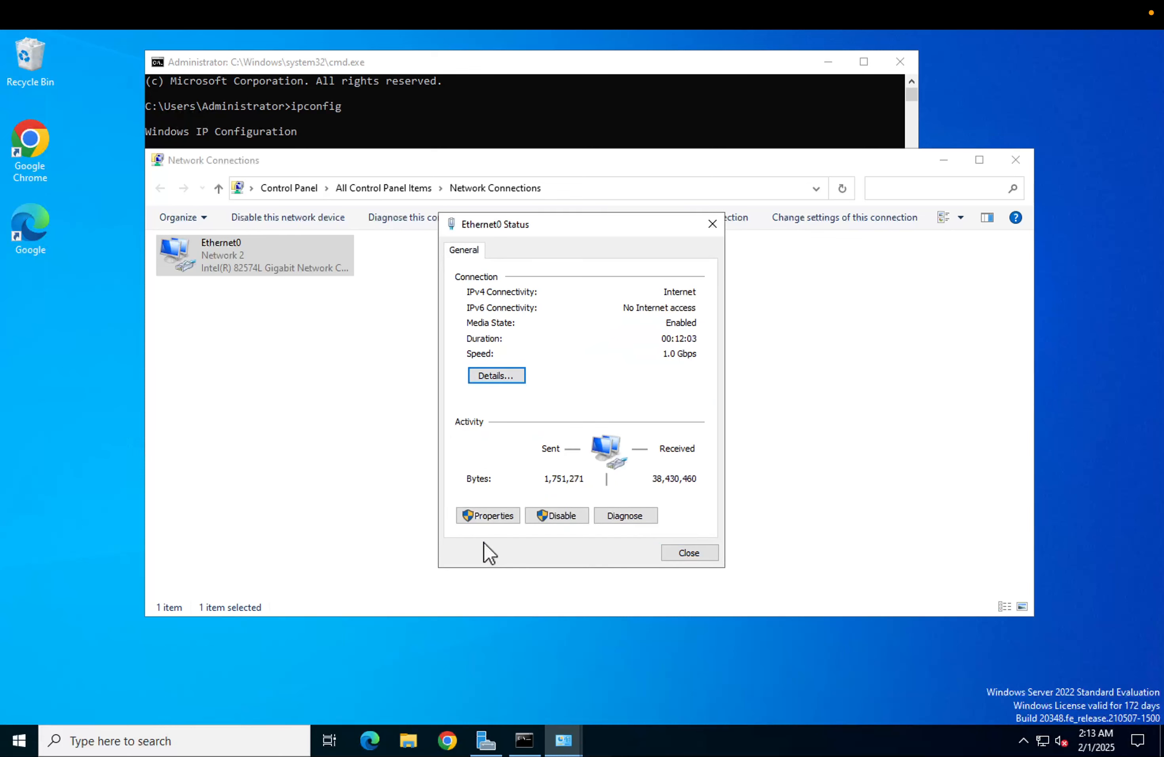
Disable Internet Protocol Version 6 (TCP/IPv6) on the Ethernet0 adapter and close the network windows
{"action": "left_click", "coordinate": [486, 516]}
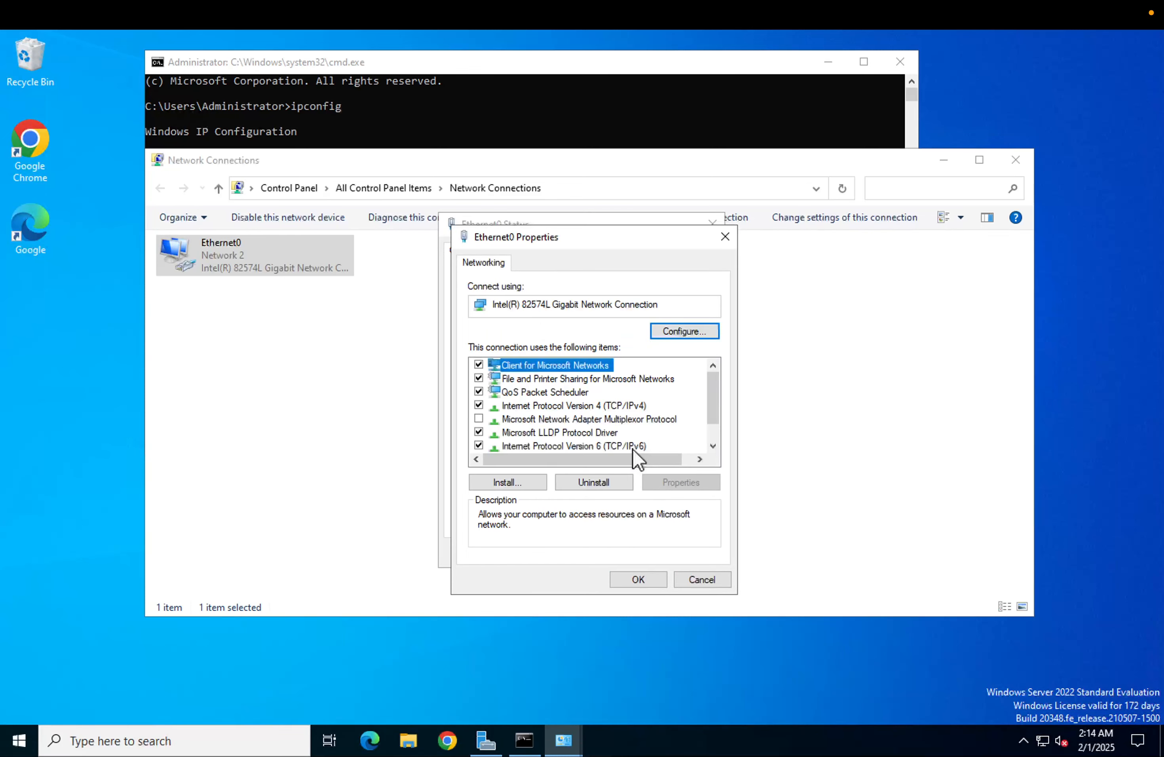
{"action": "left_click", "coordinate": [625, 445]}
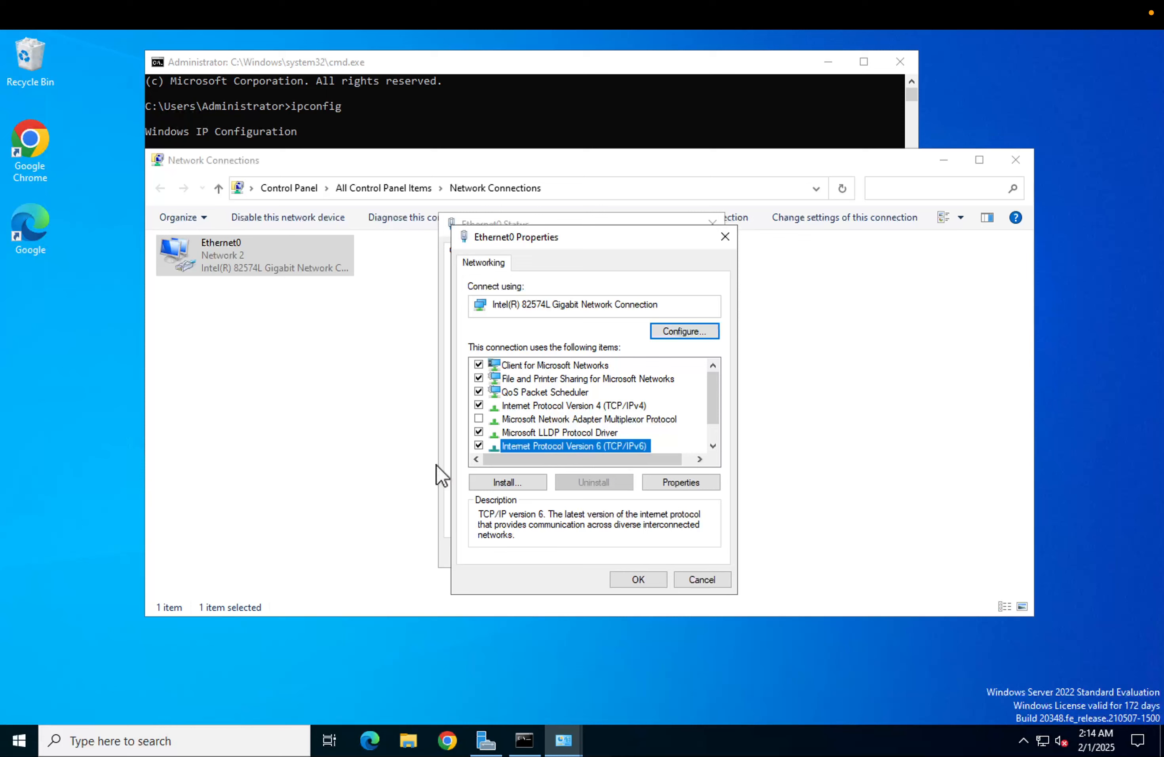
{"action": "left_click", "coordinate": [479, 446]}
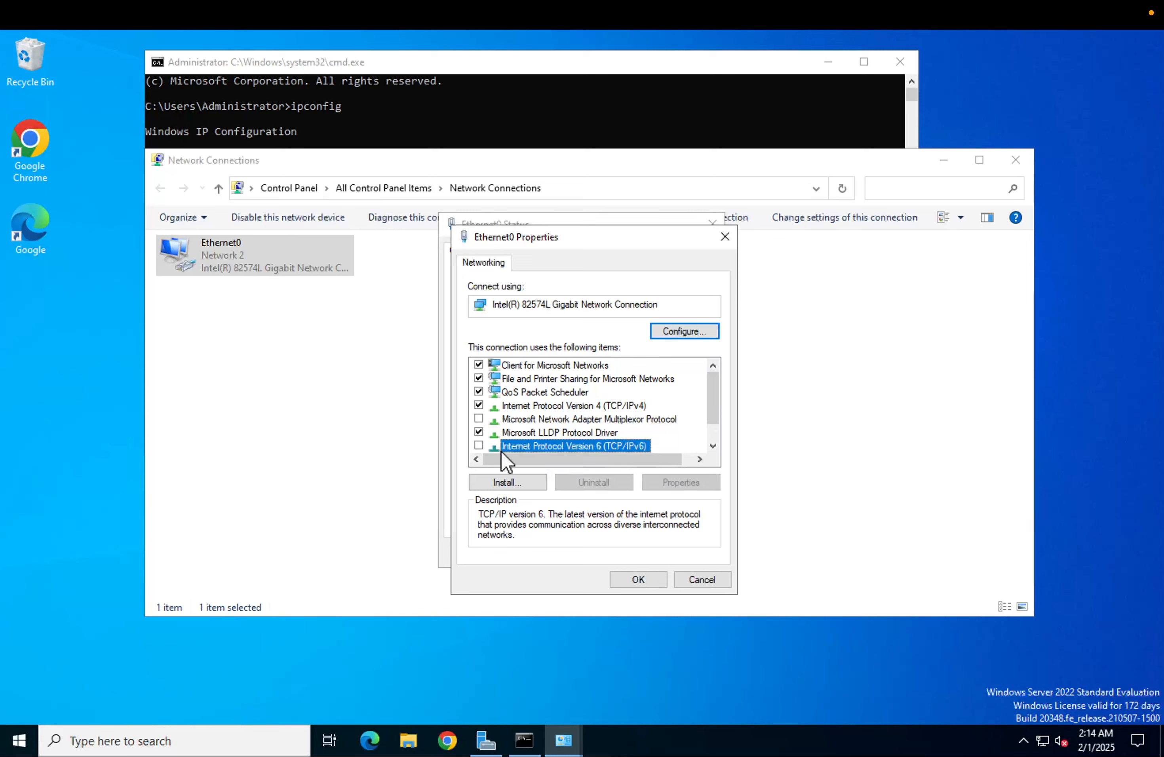
{"action": "left_click", "coordinate": [639, 579]}
{"action": "left_click", "coordinate": [683, 555]}
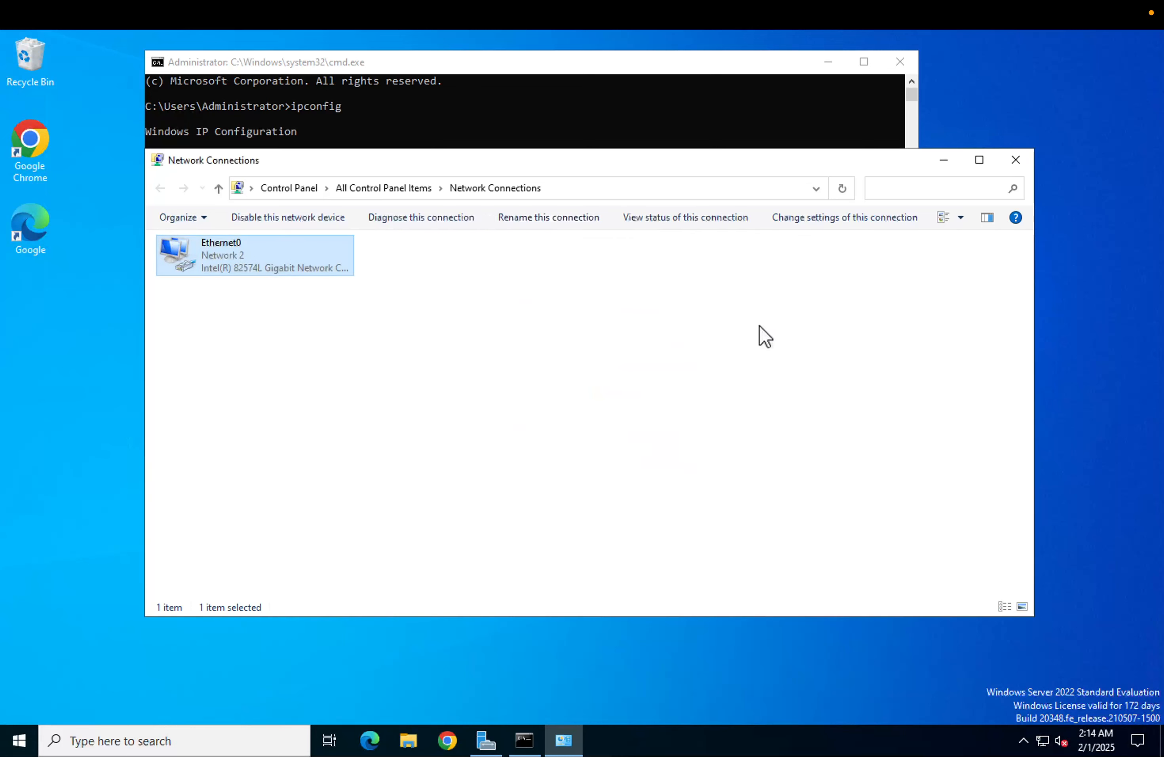
{"action": "left_click", "coordinate": [1030, 157]}
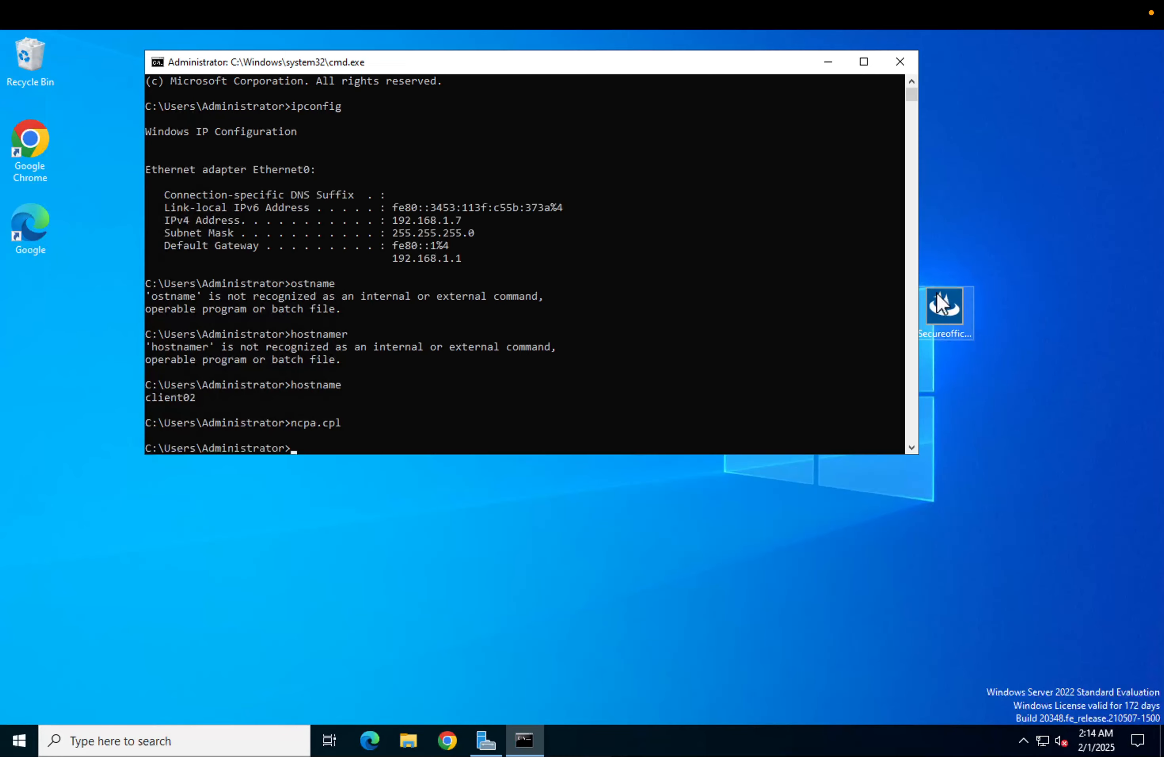
Minimize the command prompt and switch from the remote session back to Endpoint Central in Safari
{"action": "left_click", "coordinate": [830, 61]}
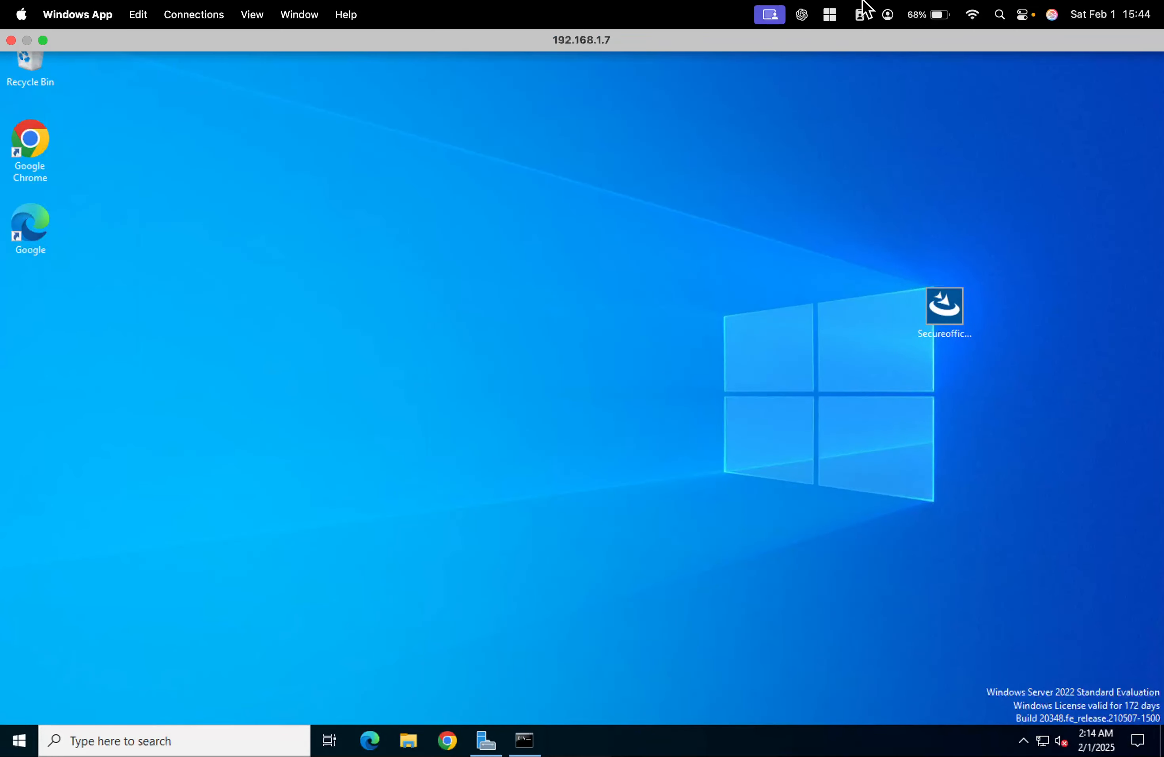
{"action": "key", "text": "super+Tab"}
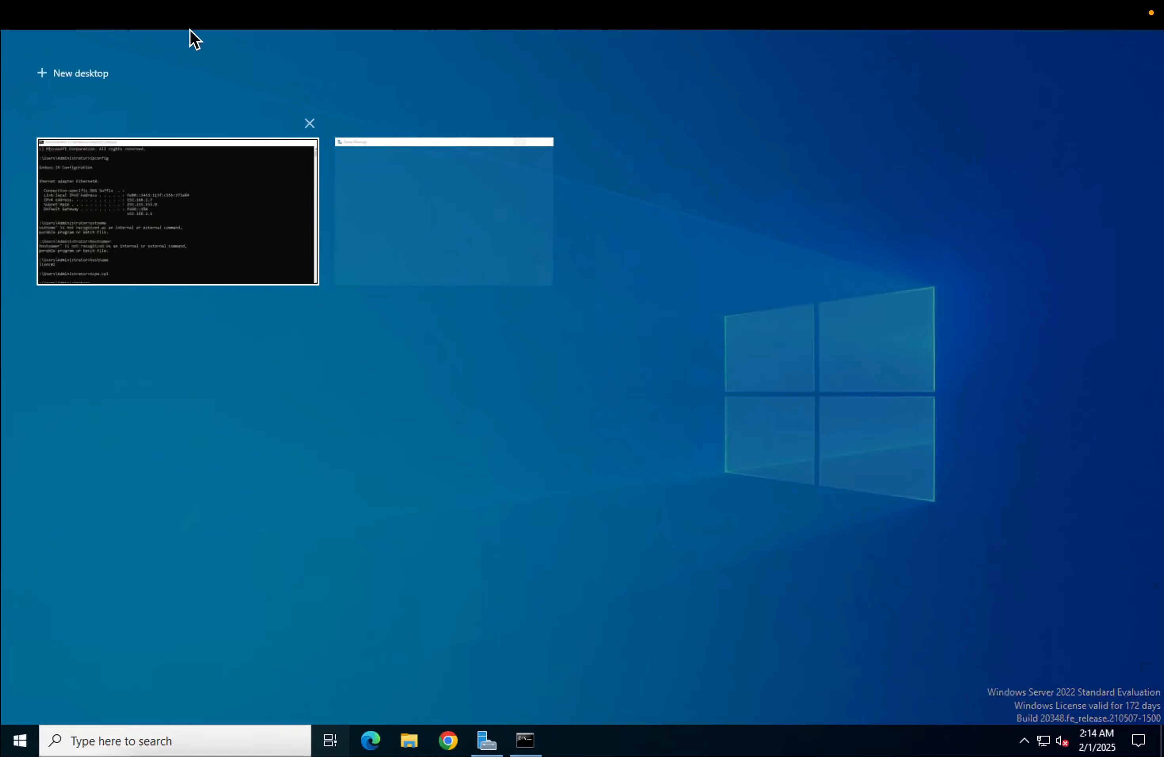
{"action": "key", "text": "super+Tab"}
{"action": "left_click", "coordinate": [850, 533]}
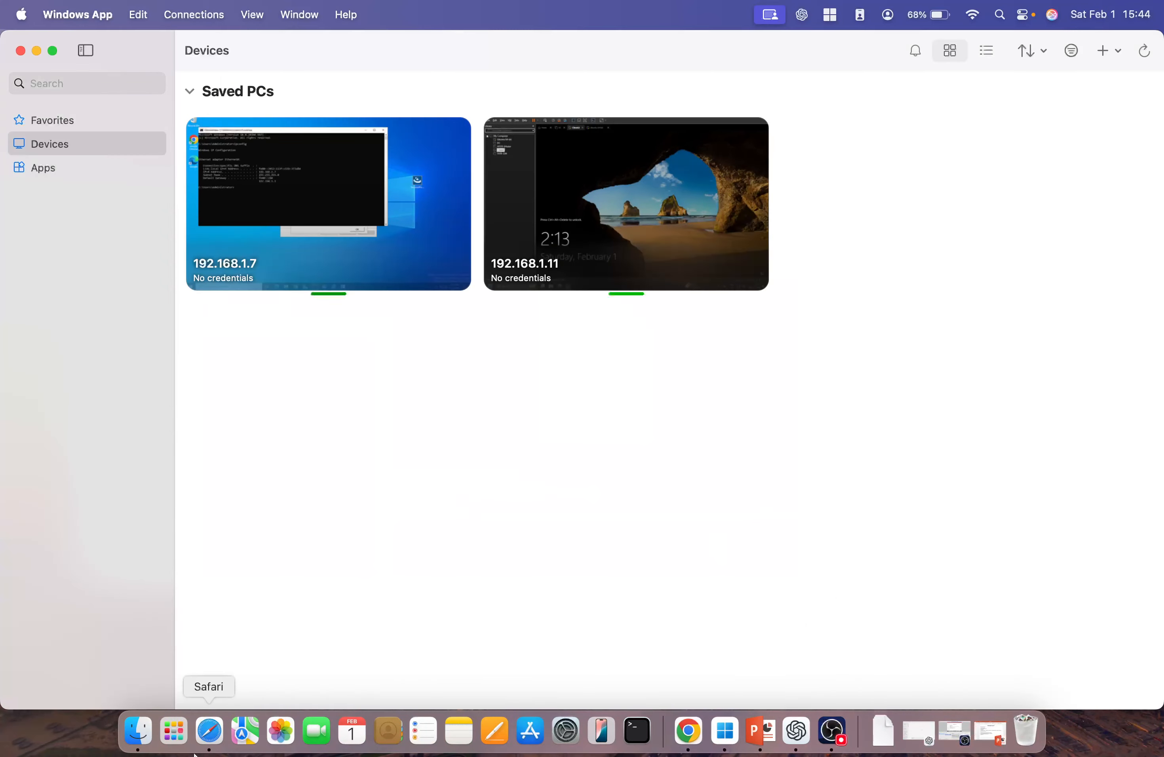
{"action": "left_click", "coordinate": [217, 739]}
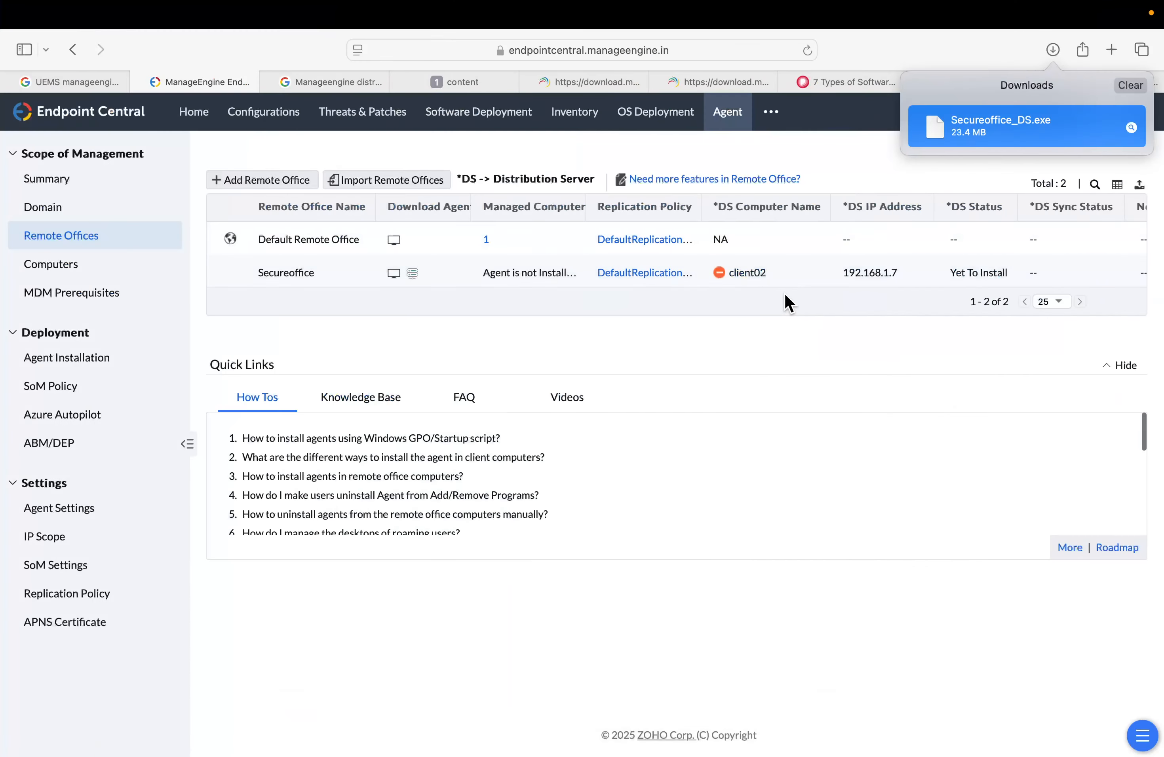
Open the Secureoffice remote office's replication summary and review its Configuration and Deployment tabs
{"action": "mouse_move", "coordinate": [770, 277]}
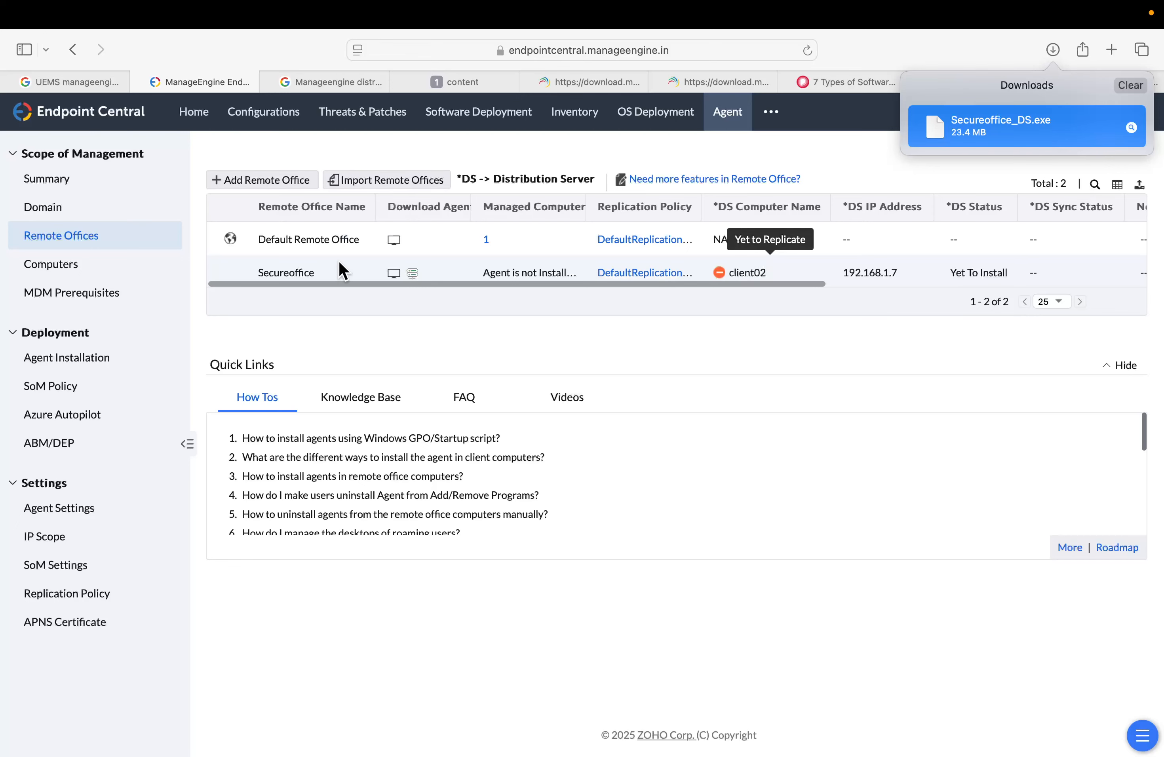
{"action": "left_click_drag", "start_coordinate": [766, 283], "coordinate": [1080, 284]}
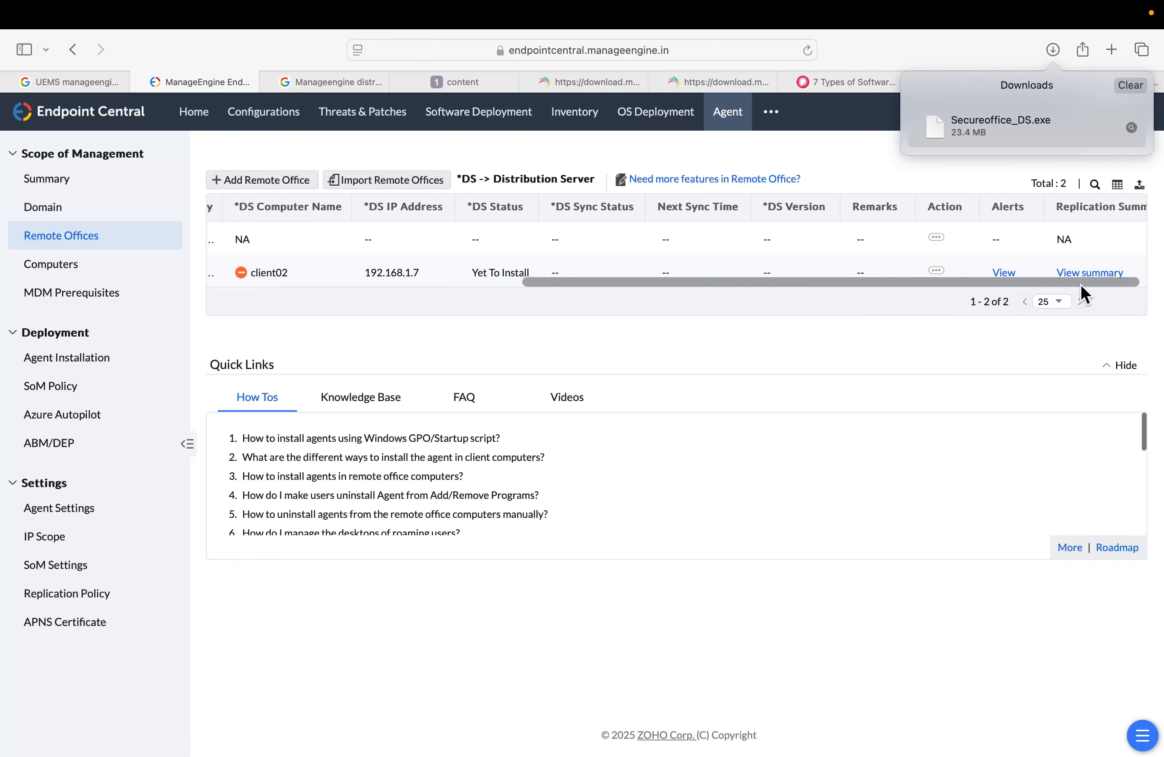
{"action": "left_click", "coordinate": [1085, 277]}
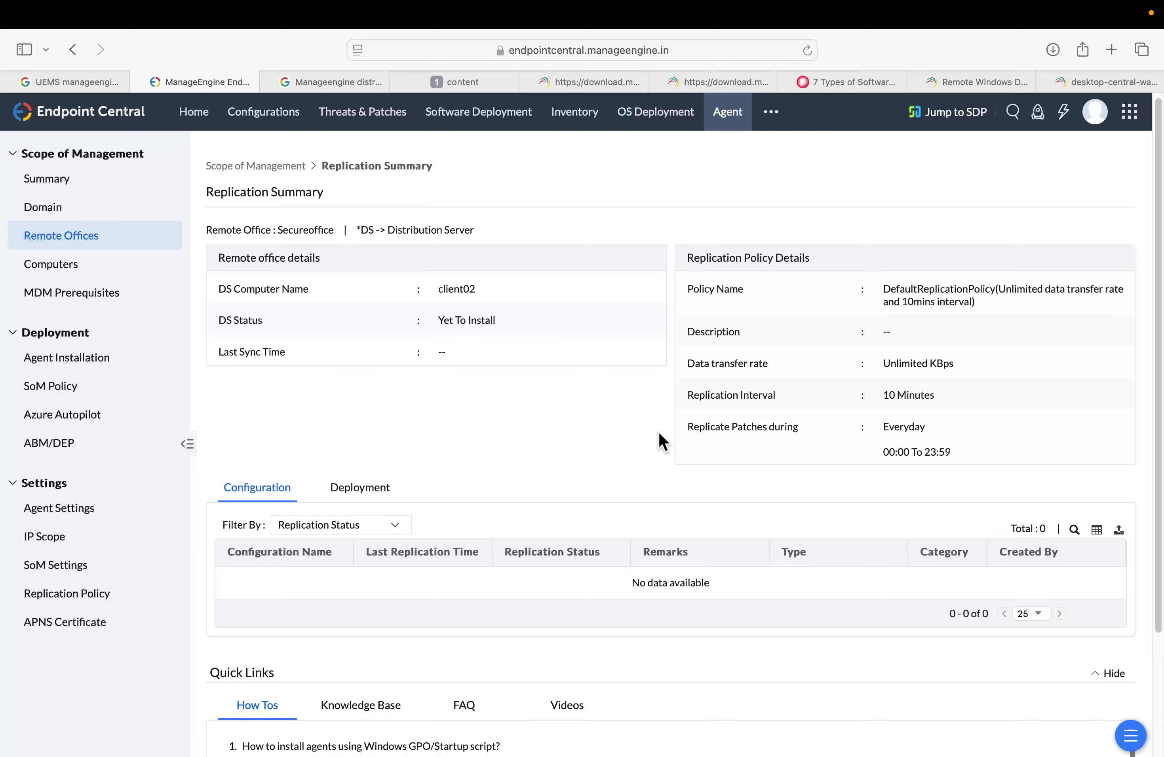
{"action": "scroll", "coordinate": [659, 433], "scroll_direction": "down", "scroll_amount": 3}
{"action": "left_click", "coordinate": [366, 422]}
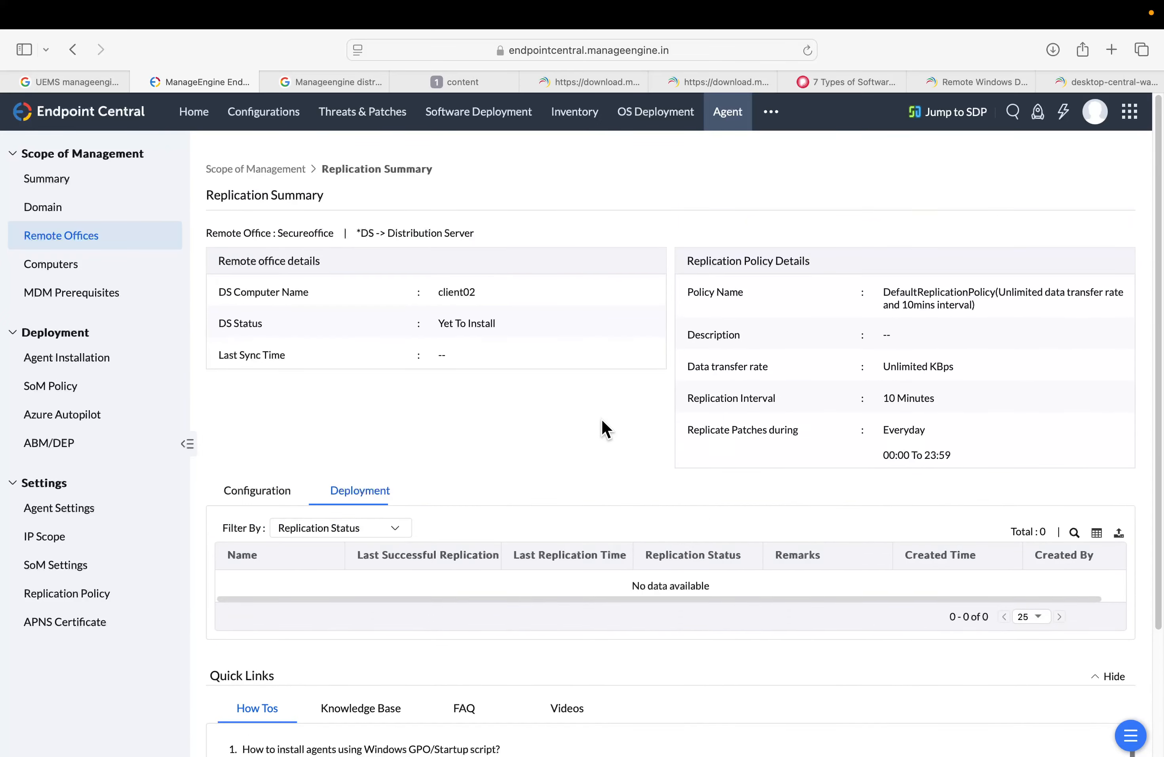
{"action": "scroll", "coordinate": [606, 428], "scroll_direction": "down", "scroll_amount": 3}
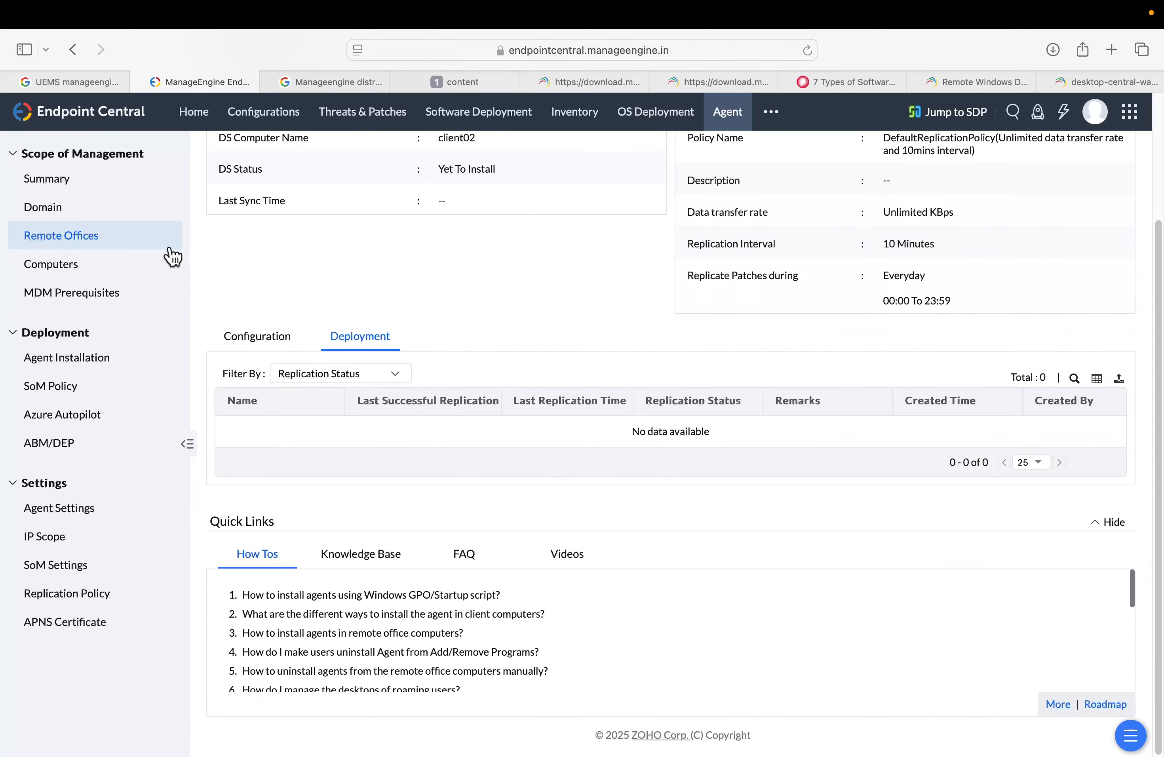
{"action": "left_click", "coordinate": [69, 243]}
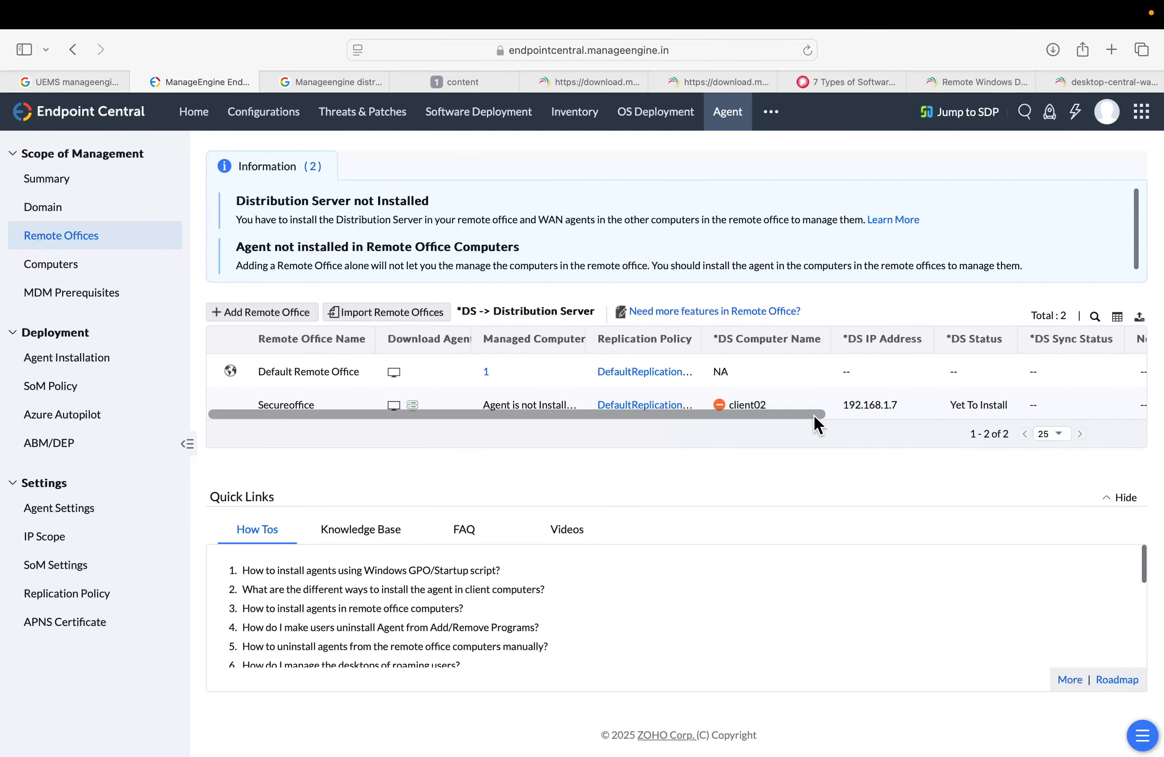
Edit the Secureoffice remote office, set its Domain NetBios Name to workgroup, and save the changes
{"action": "left_click_drag", "start_coordinate": [804, 414], "coordinate": [1037, 415]}
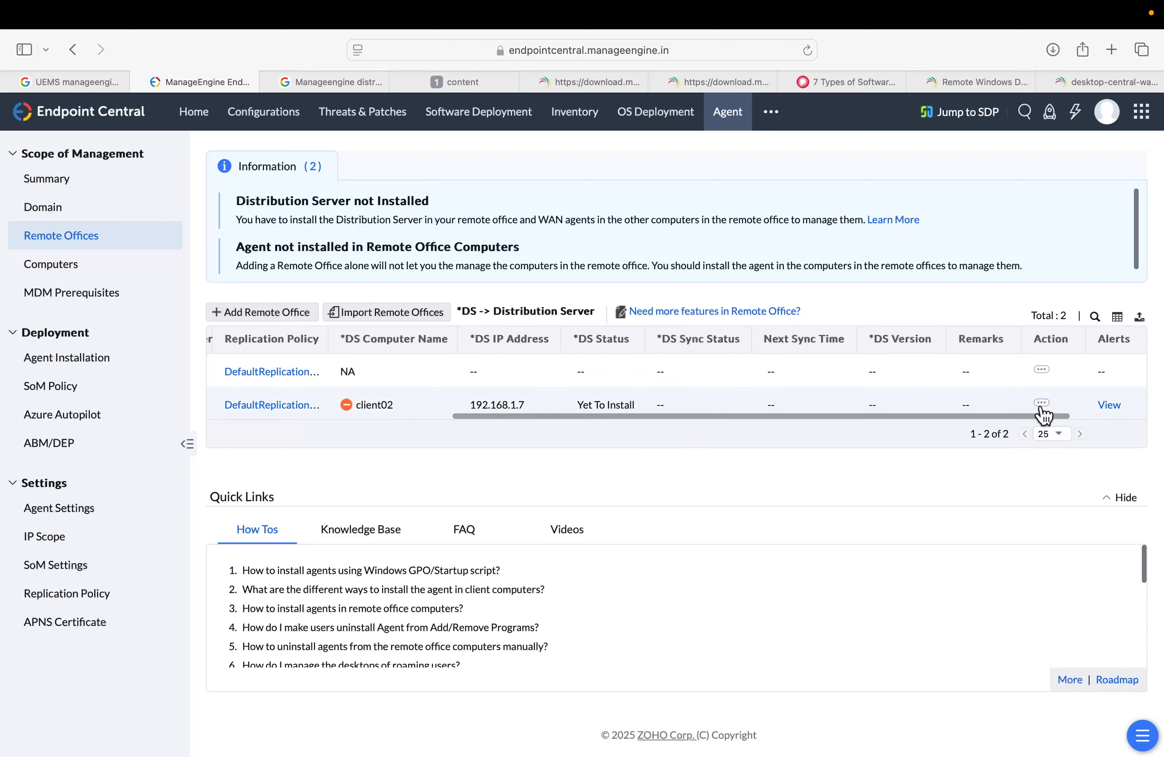
{"action": "left_click", "coordinate": [1040, 404]}
{"action": "left_click", "coordinate": [988, 391]}
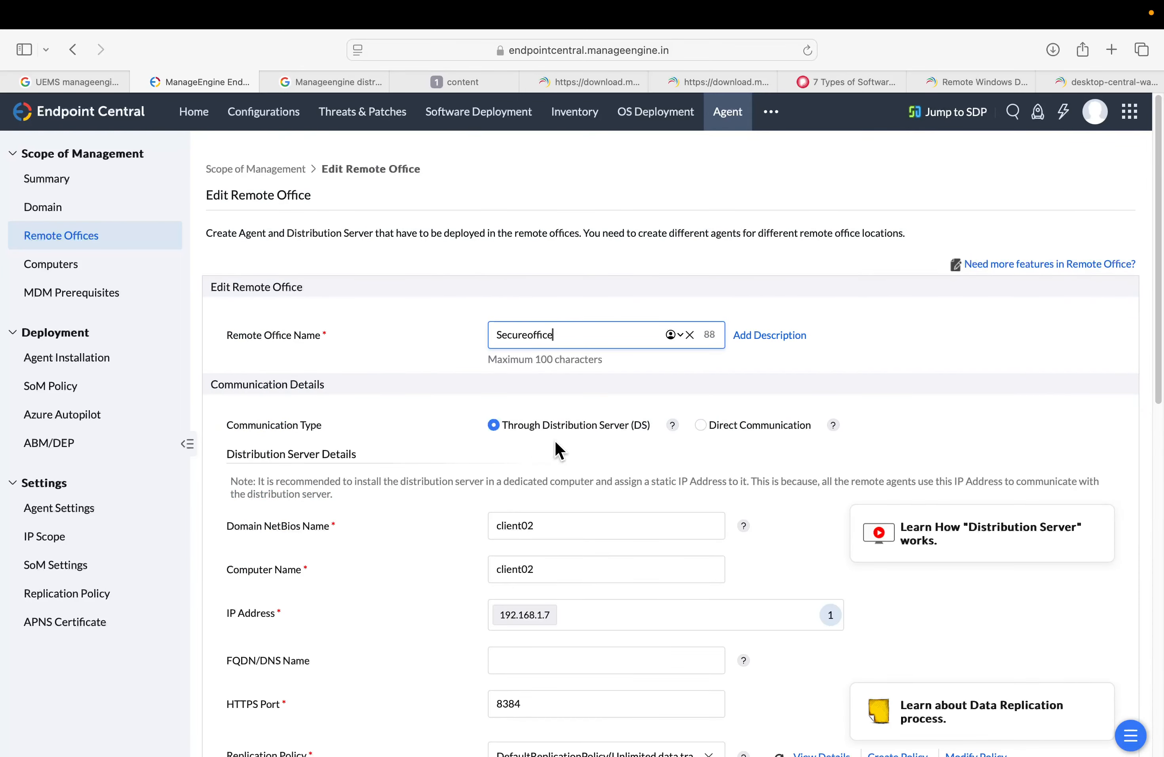
{"action": "scroll", "coordinate": [730, 430], "scroll_direction": "down", "scroll_amount": 10}
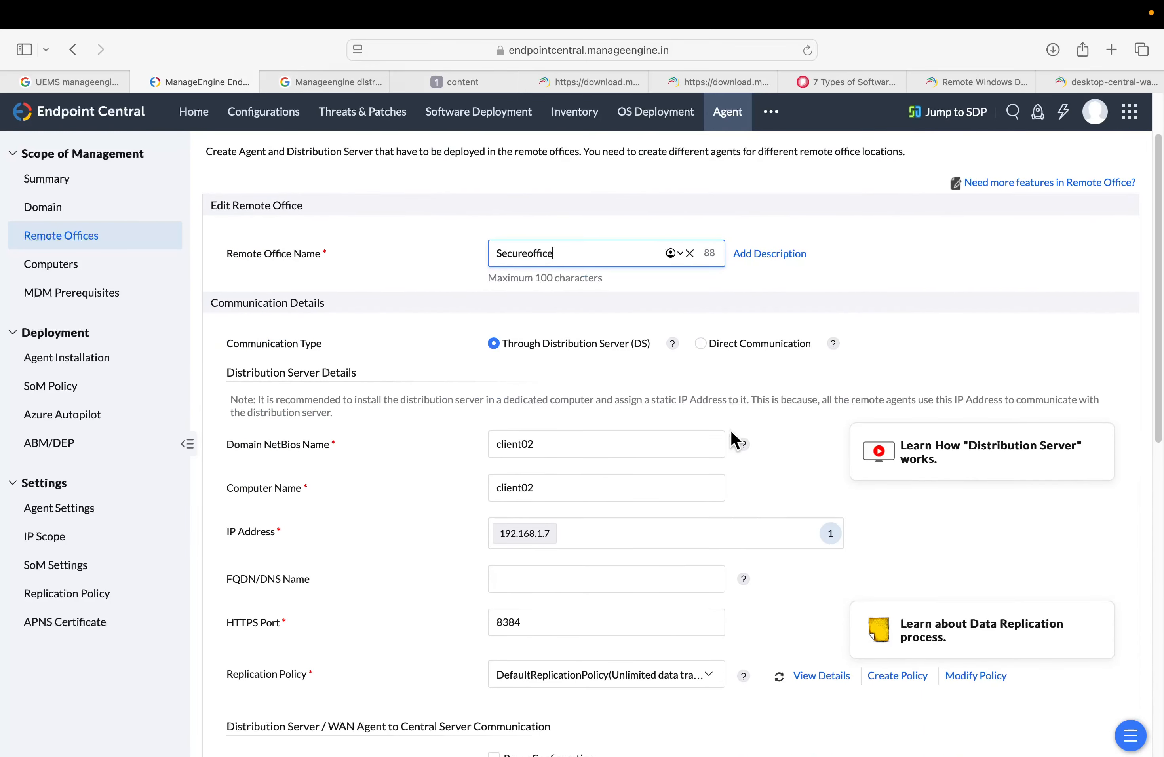
{"action": "scroll", "coordinate": [731, 430], "scroll_direction": "down", "scroll_amount": 3}
{"action": "scroll", "coordinate": [730, 430], "scroll_direction": "up", "scroll_amount": 14}
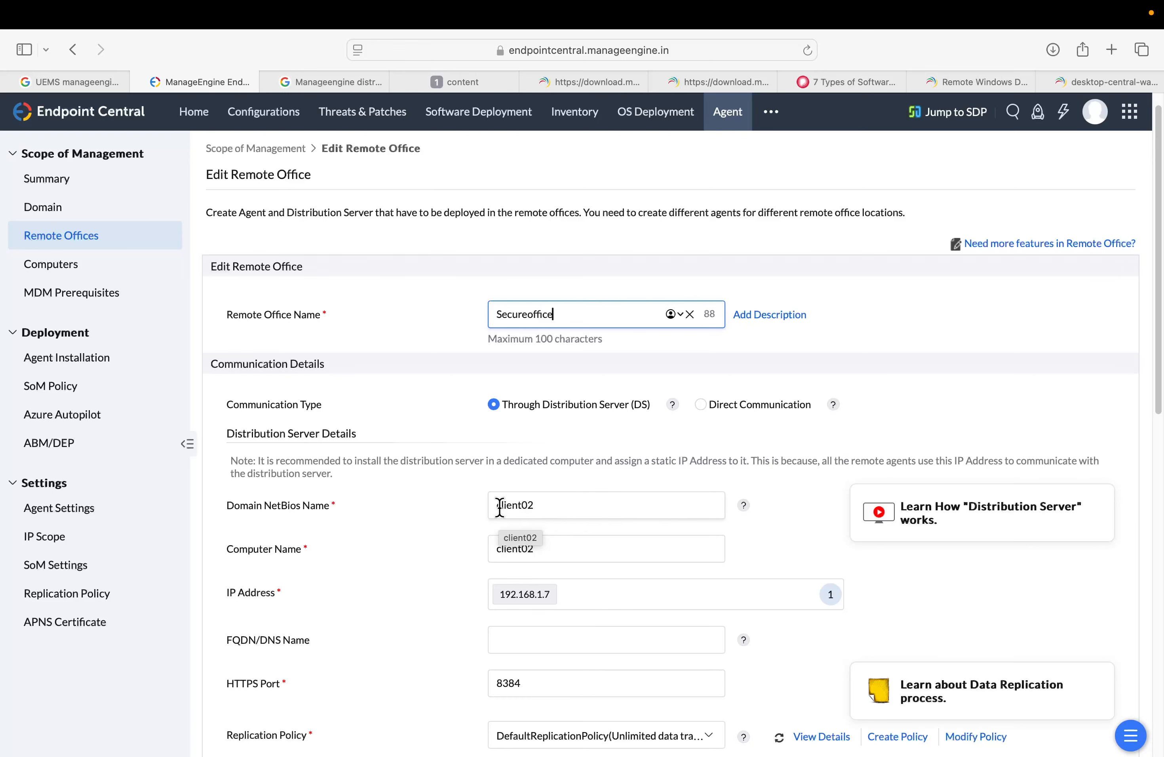
{"action": "left_click", "coordinate": [549, 506]}
{"action": "left_click_drag", "start_coordinate": [561, 507], "coordinate": [408, 508]}
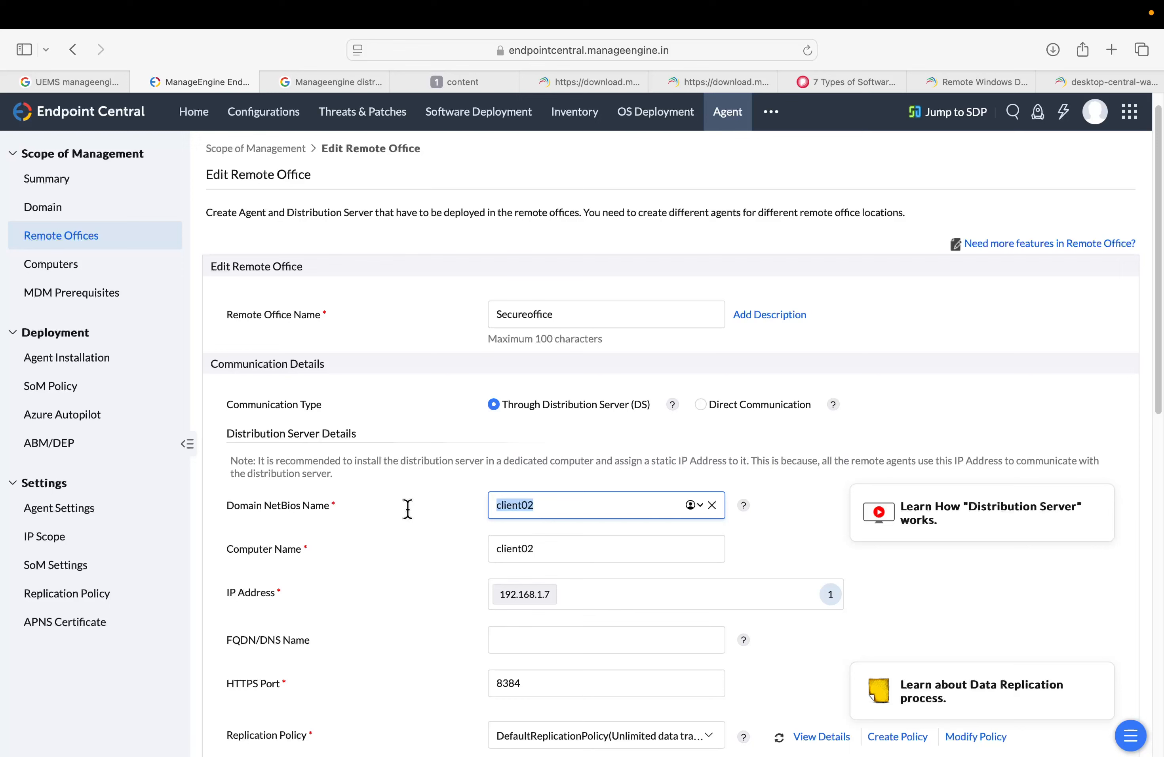
{"action": "key", "text": "BackSpace"}
{"action": "left_click", "coordinate": [349, 596]}
{"action": "scroll", "coordinate": [494, 445], "scroll_direction": "up", "scroll_amount": 1}
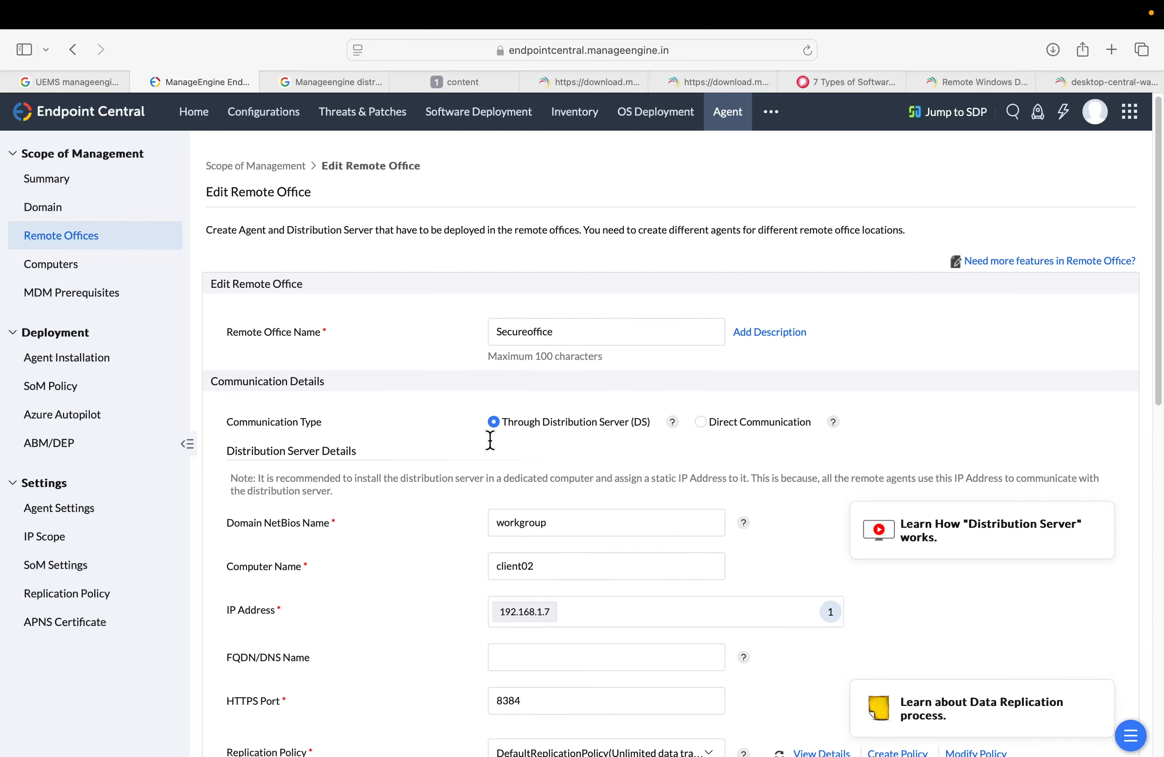
{"action": "scroll", "coordinate": [490, 440], "scroll_direction": "down", "scroll_amount": 15}
{"action": "left_click", "coordinate": [641, 423]}
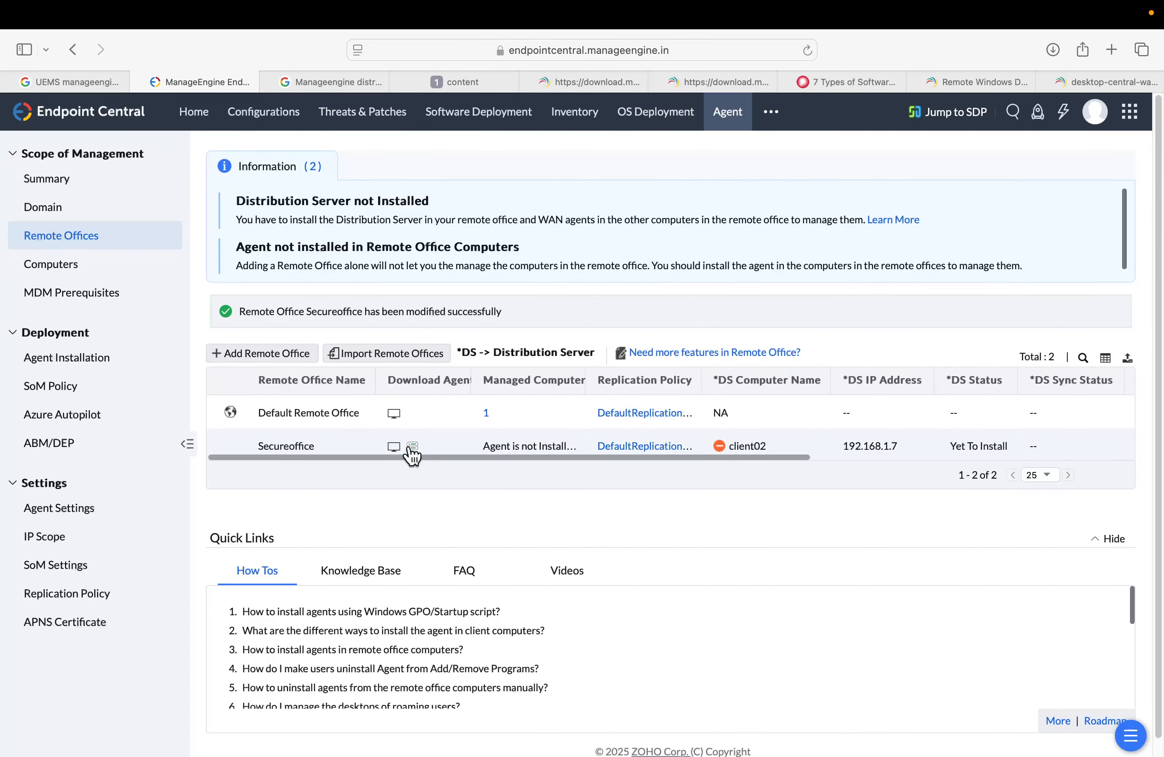
Download the updated Secureoffice distribution server installer and open the downloads list
{"action": "left_click", "coordinate": [412, 447]}
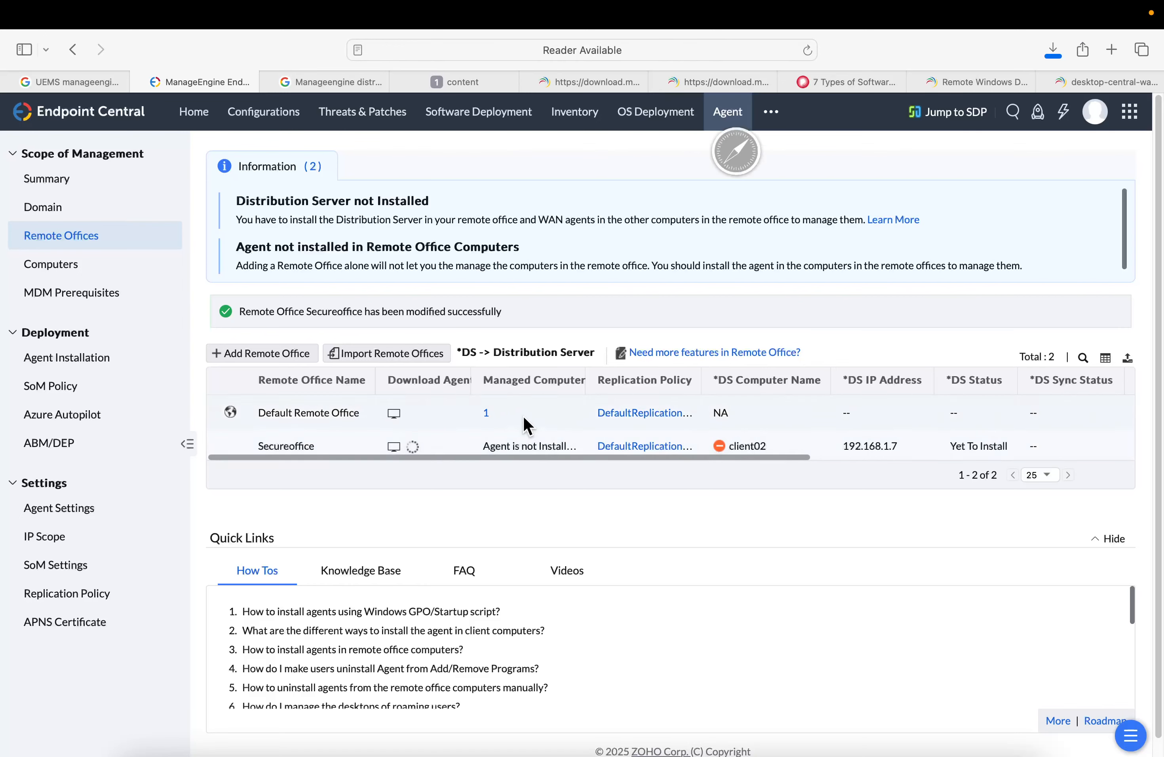
{"action": "left_click", "coordinate": [1052, 51]}
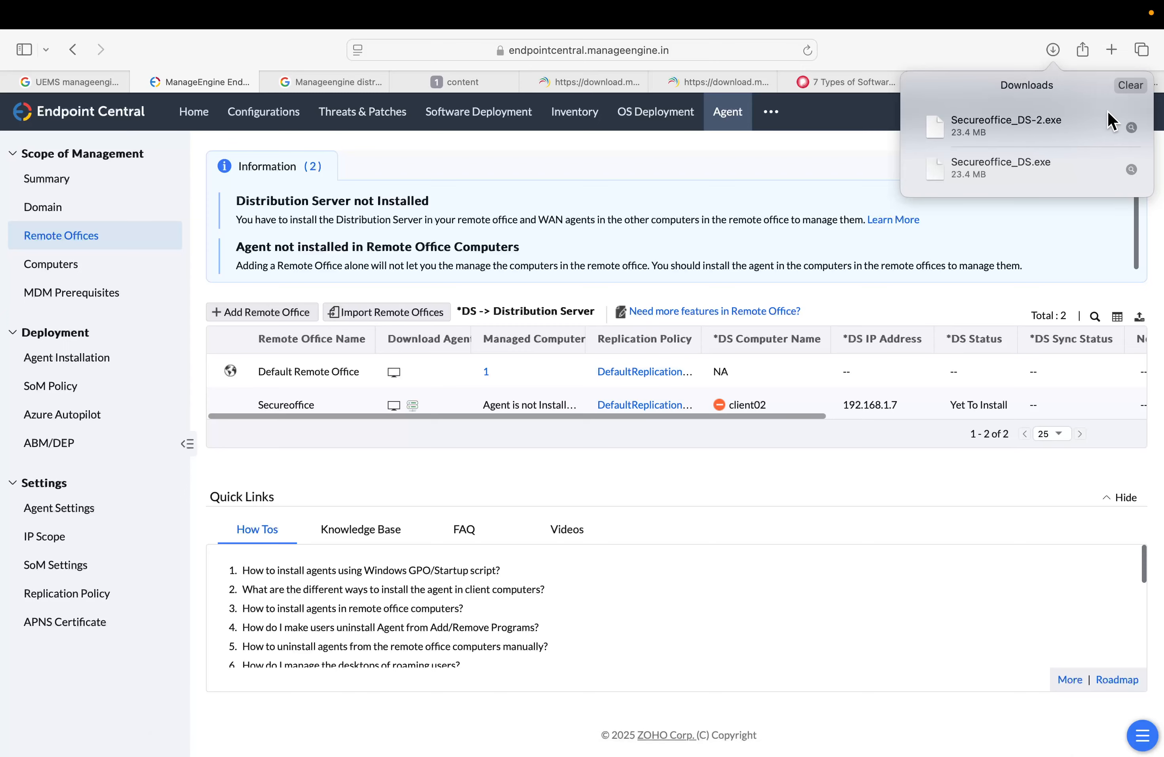
Reveal the Secureoffice_DS-2.exe installer in the Downloads folder and copy it
{"action": "right_click", "coordinate": [1067, 120]}
{"action": "left_click", "coordinate": [1045, 147]}
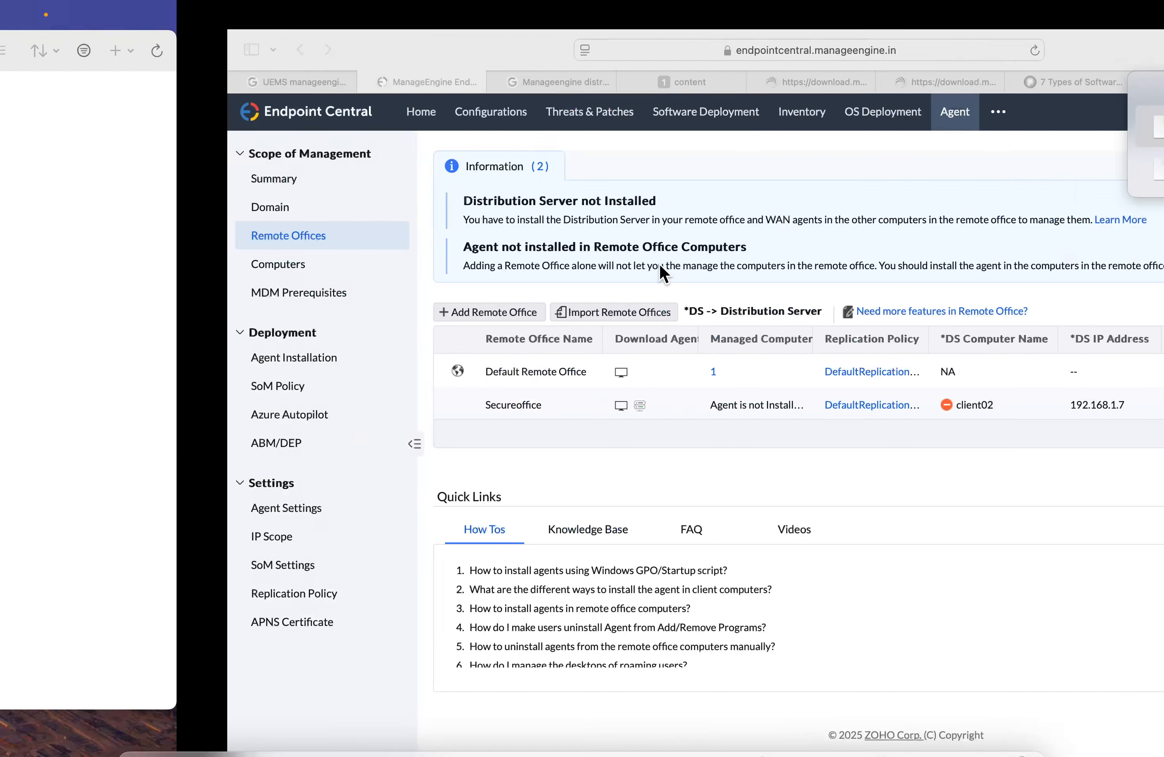
{"action": "right_click", "coordinate": [283, 327]}
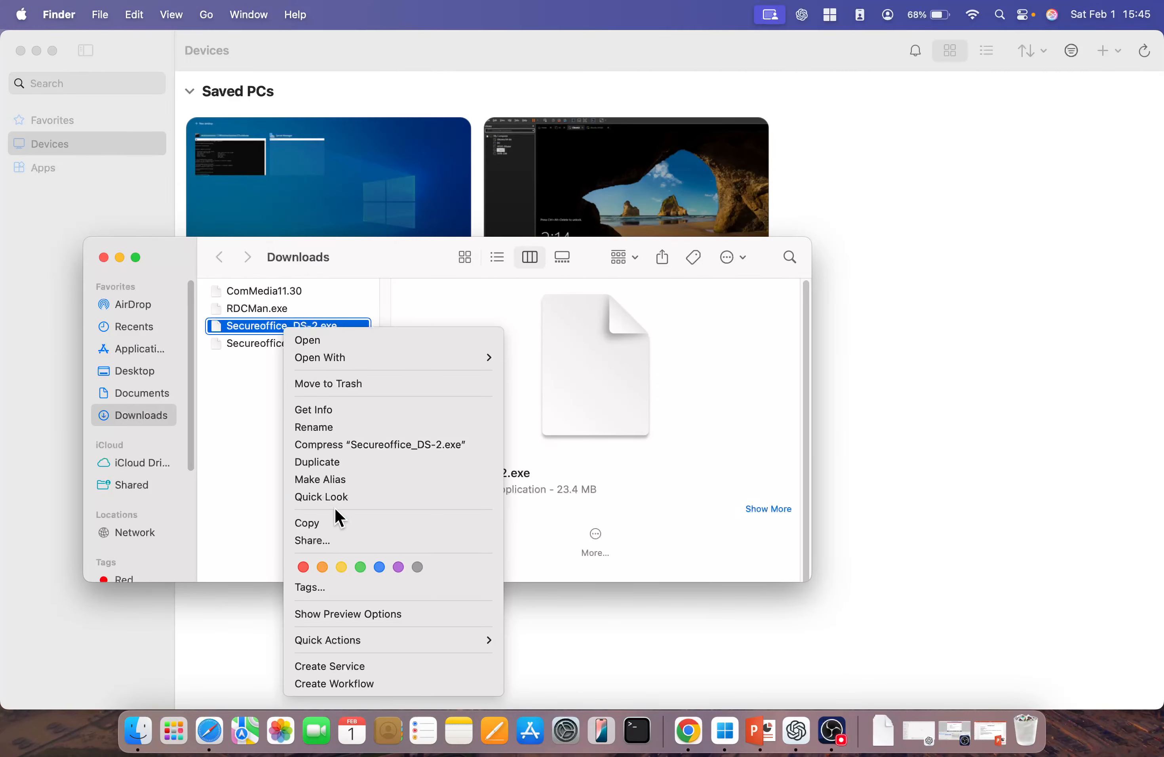
{"action": "left_click", "coordinate": [335, 524]}
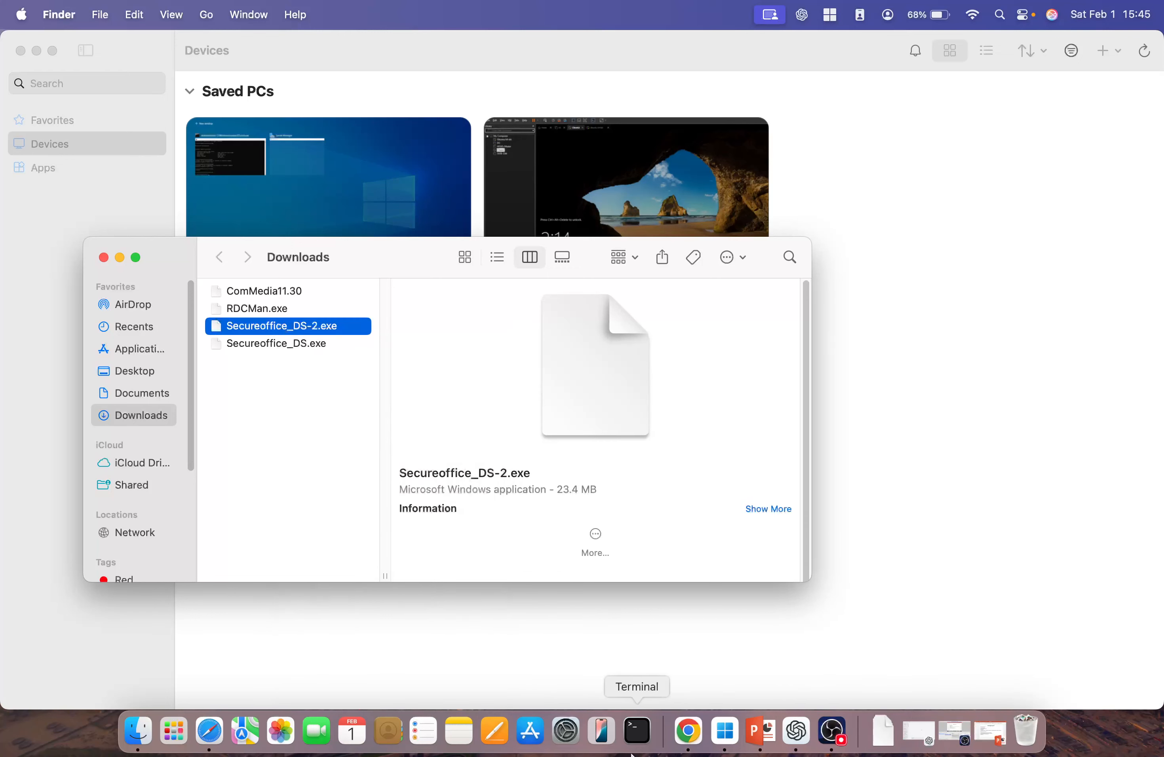
Switch to the 192.168.1.7 remote session and paste the Secureoffice_DS-2 installer onto its desktop
{"action": "left_click", "coordinate": [725, 732]}
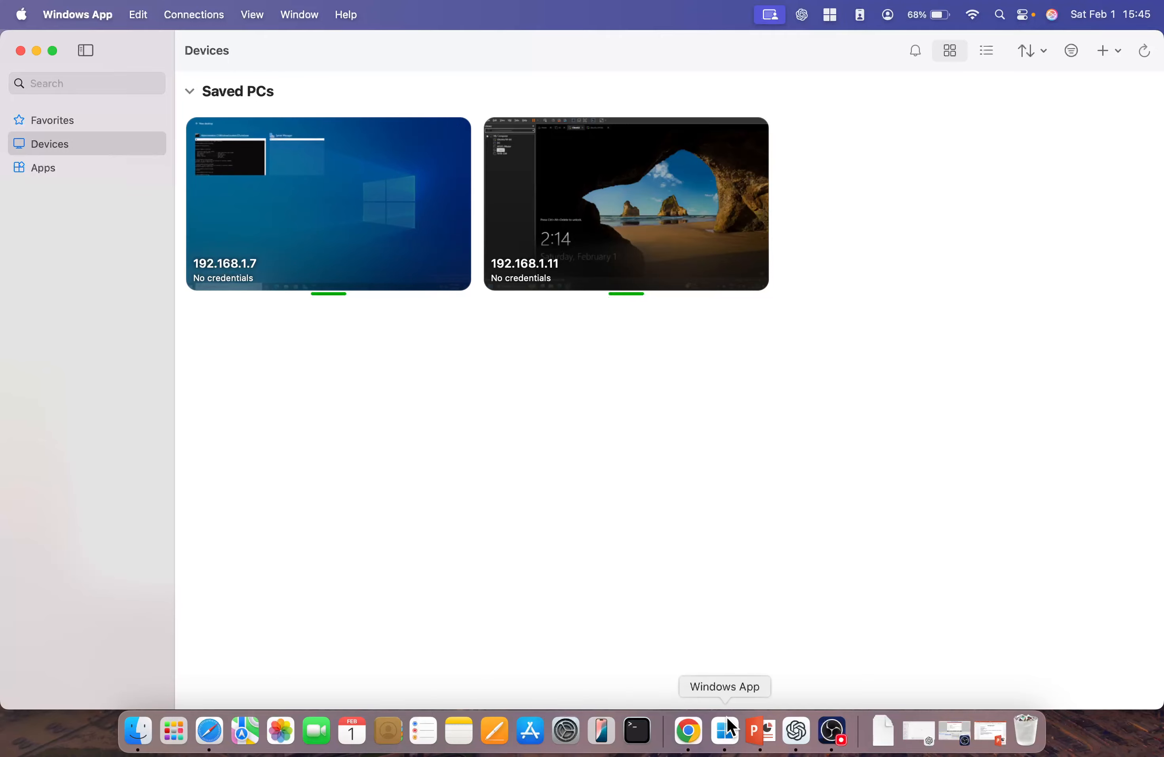
{"action": "right_click", "coordinate": [731, 728]}
{"action": "left_click", "coordinate": [750, 597]}
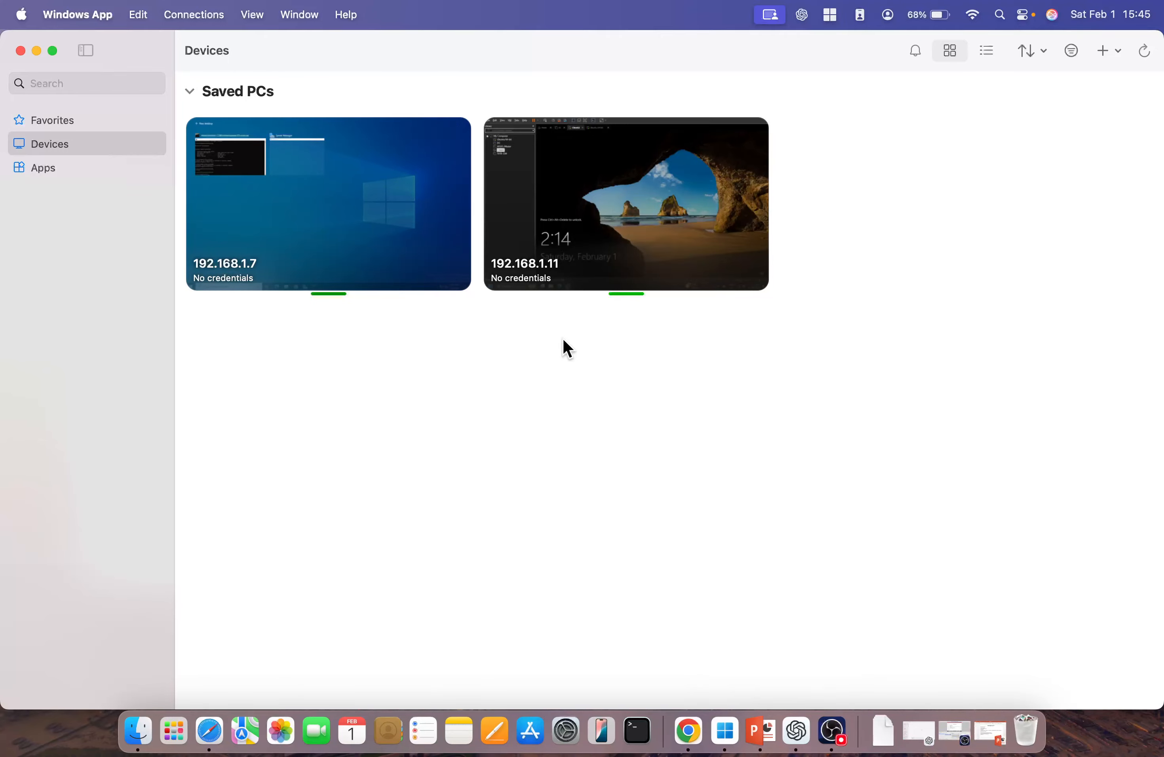
{"action": "left_click", "coordinate": [202, 209]}
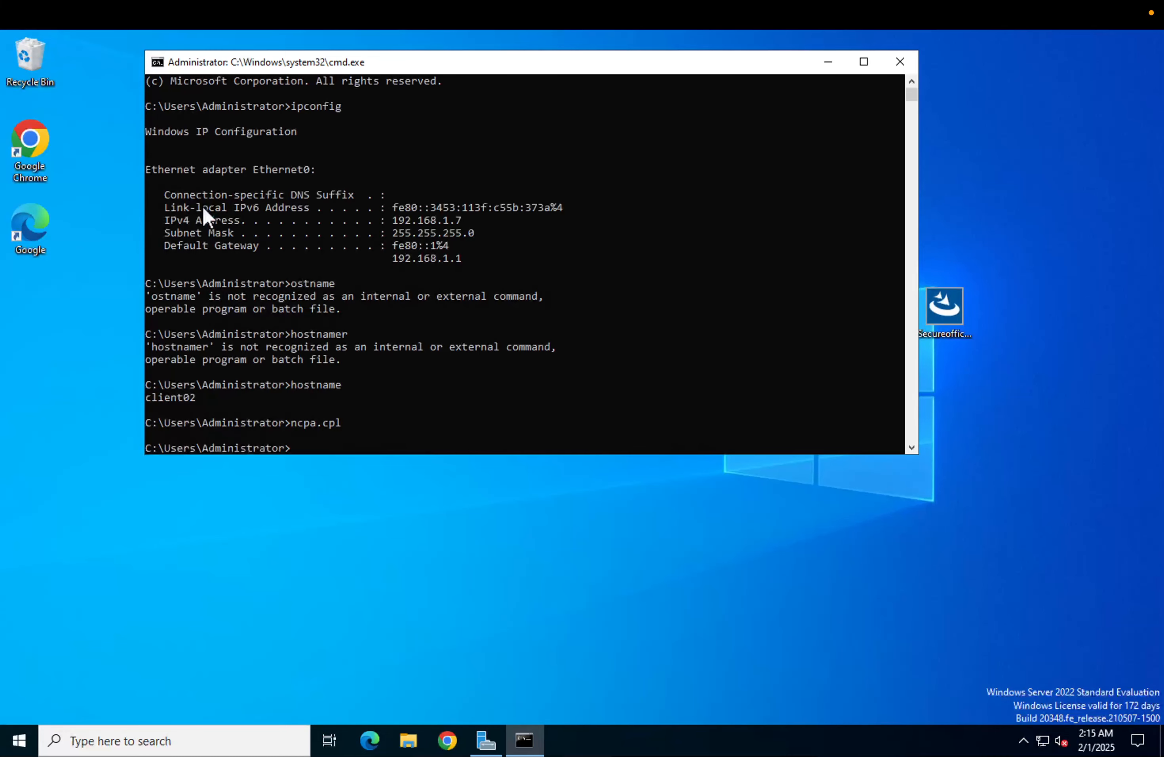
{"action": "right_click", "coordinate": [436, 512]}
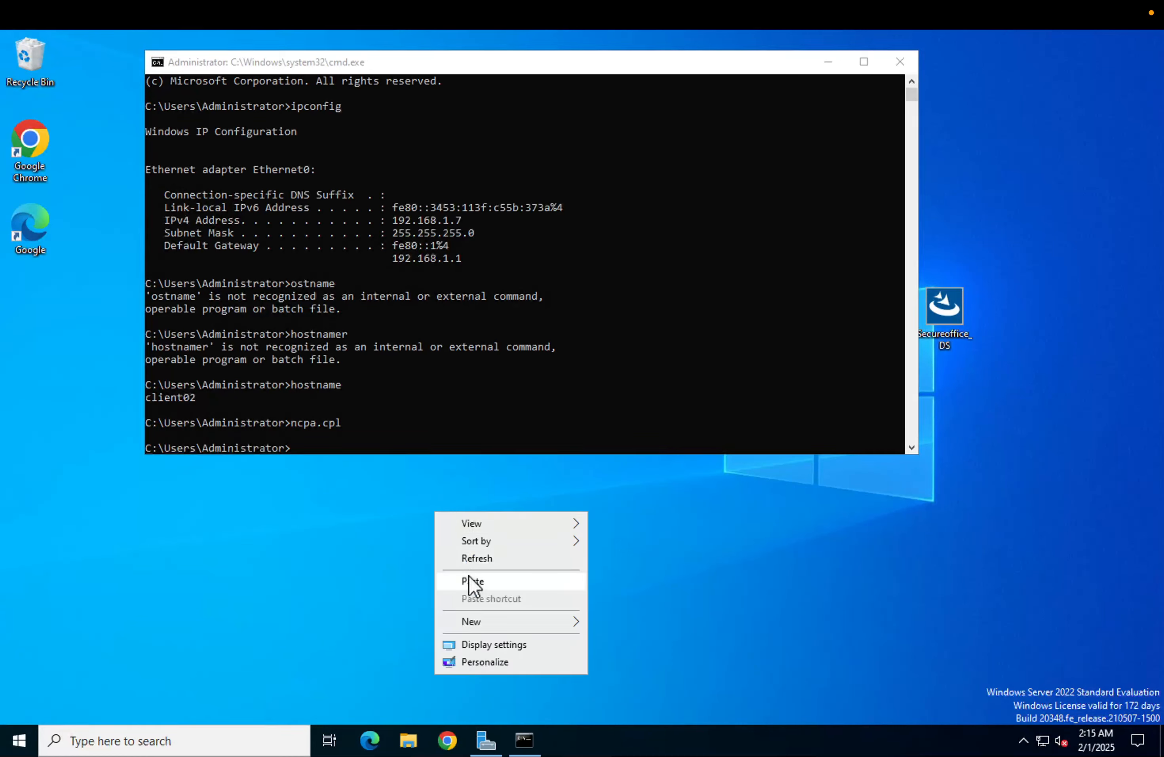
{"action": "left_click", "coordinate": [469, 577]}
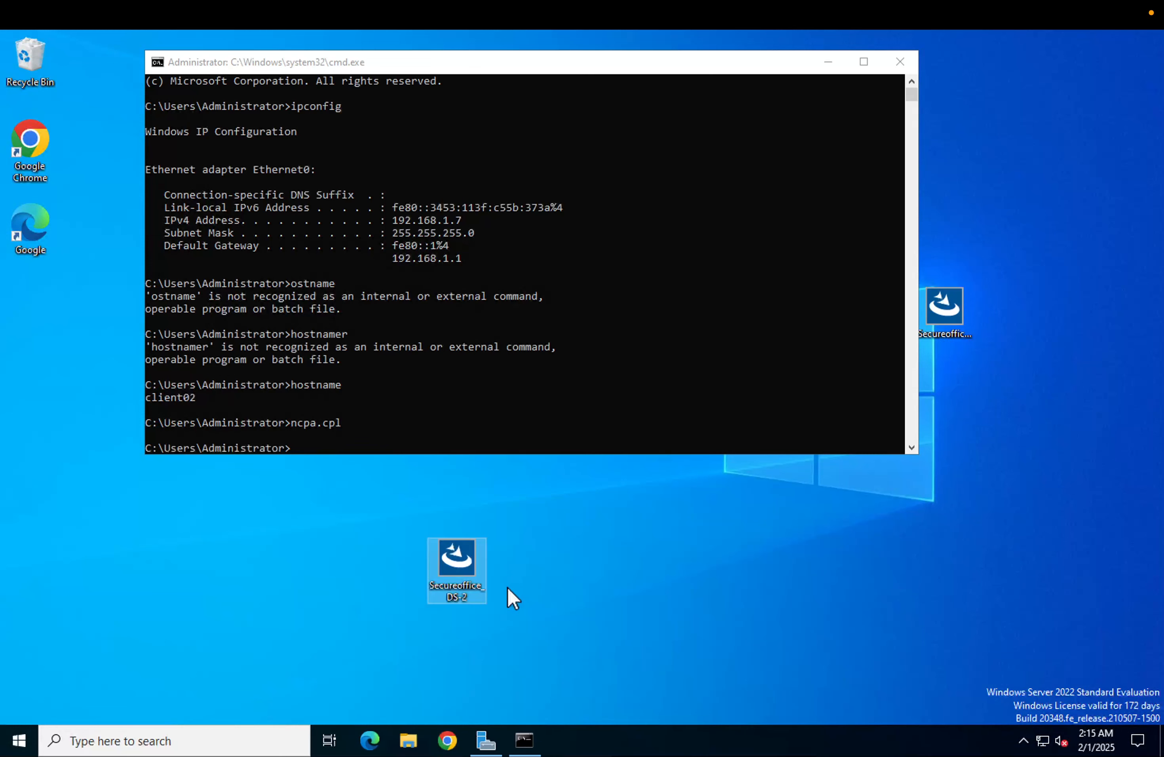
Run the Secureoffice_DS-2 installer and complete the UEMS Distribution Server setup wizard with the default options
{"action": "right_click", "coordinate": [468, 567]}
{"action": "left_click", "coordinate": [492, 282]}
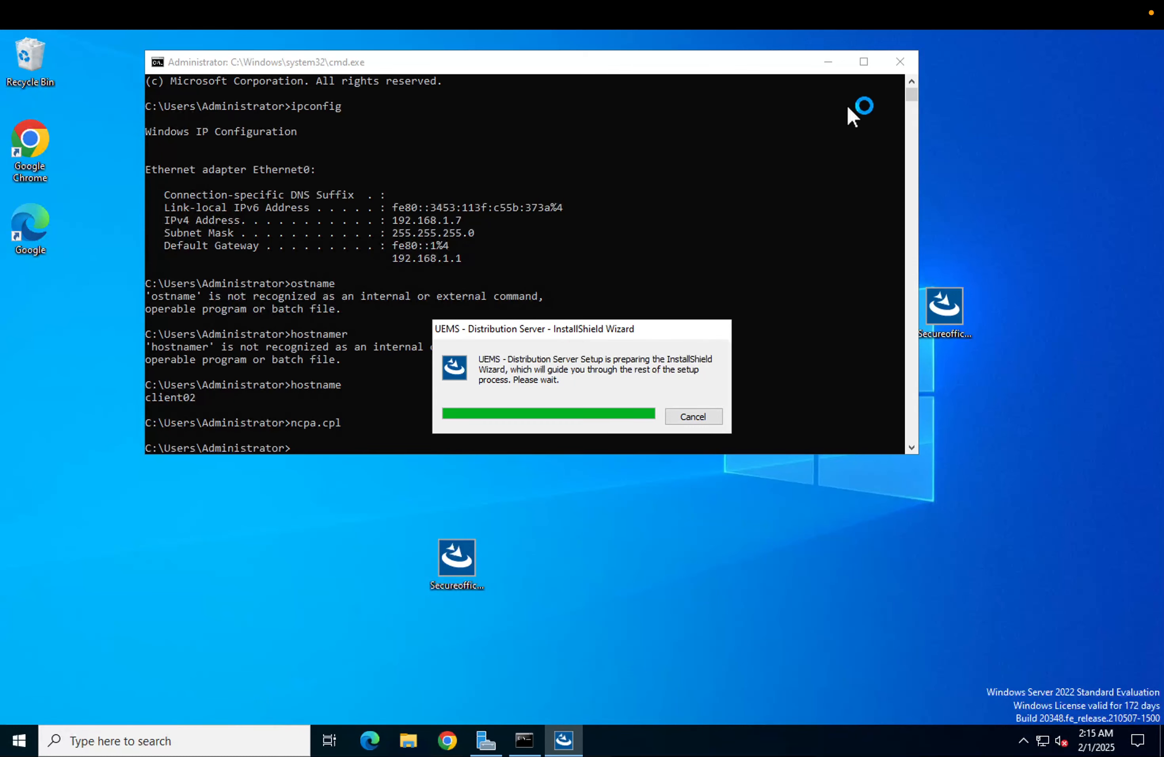
{"action": "left_click", "coordinate": [828, 62]}
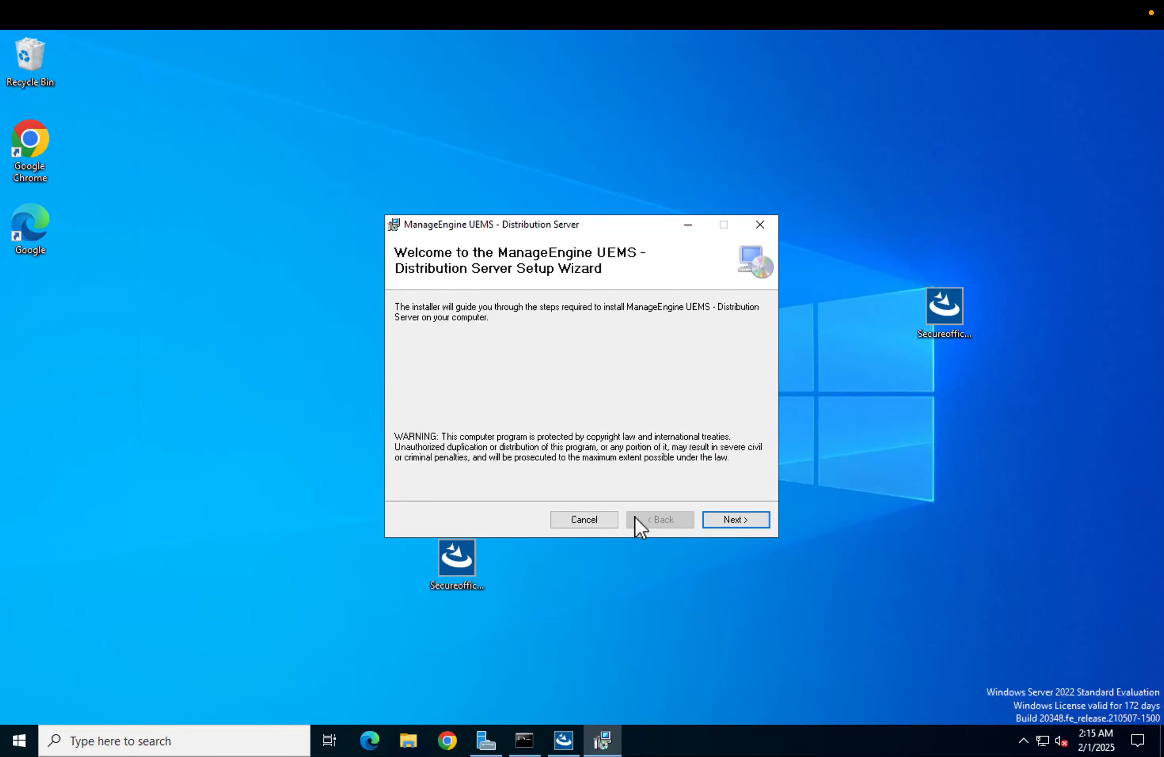
{"action": "left_click", "coordinate": [725, 521]}
{"action": "left_click", "coordinate": [725, 521]}
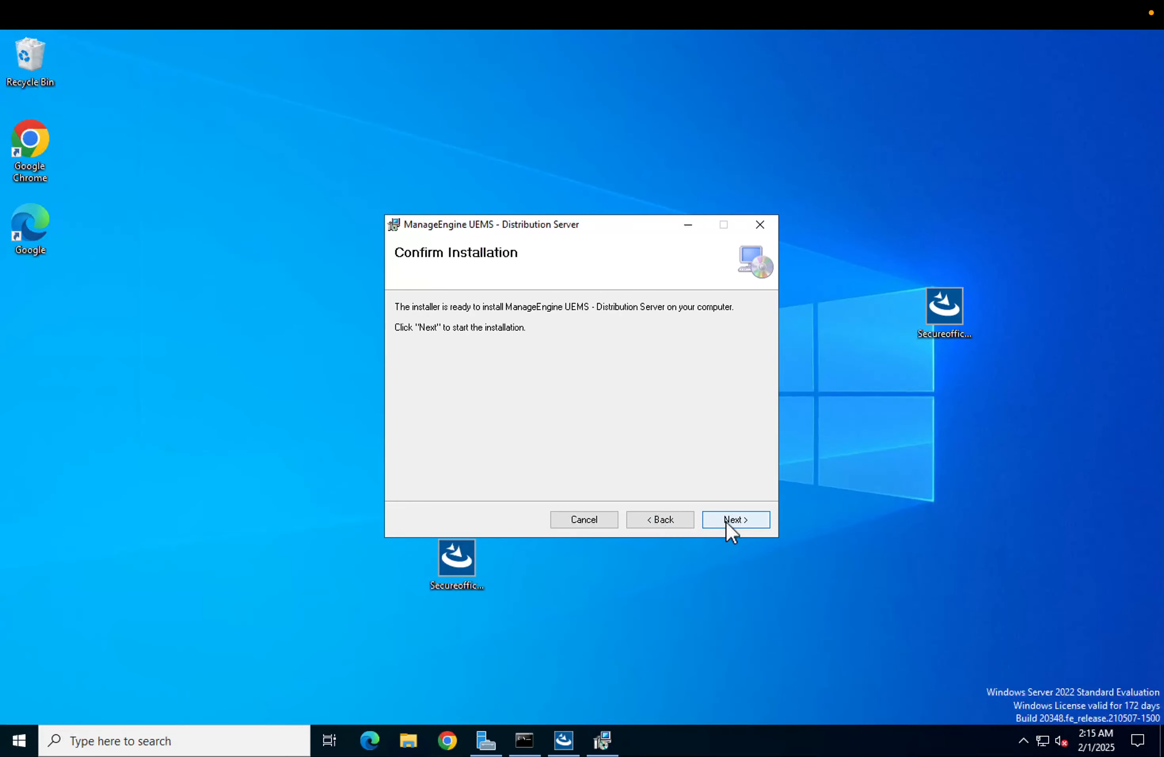
{"action": "left_click", "coordinate": [725, 521]}
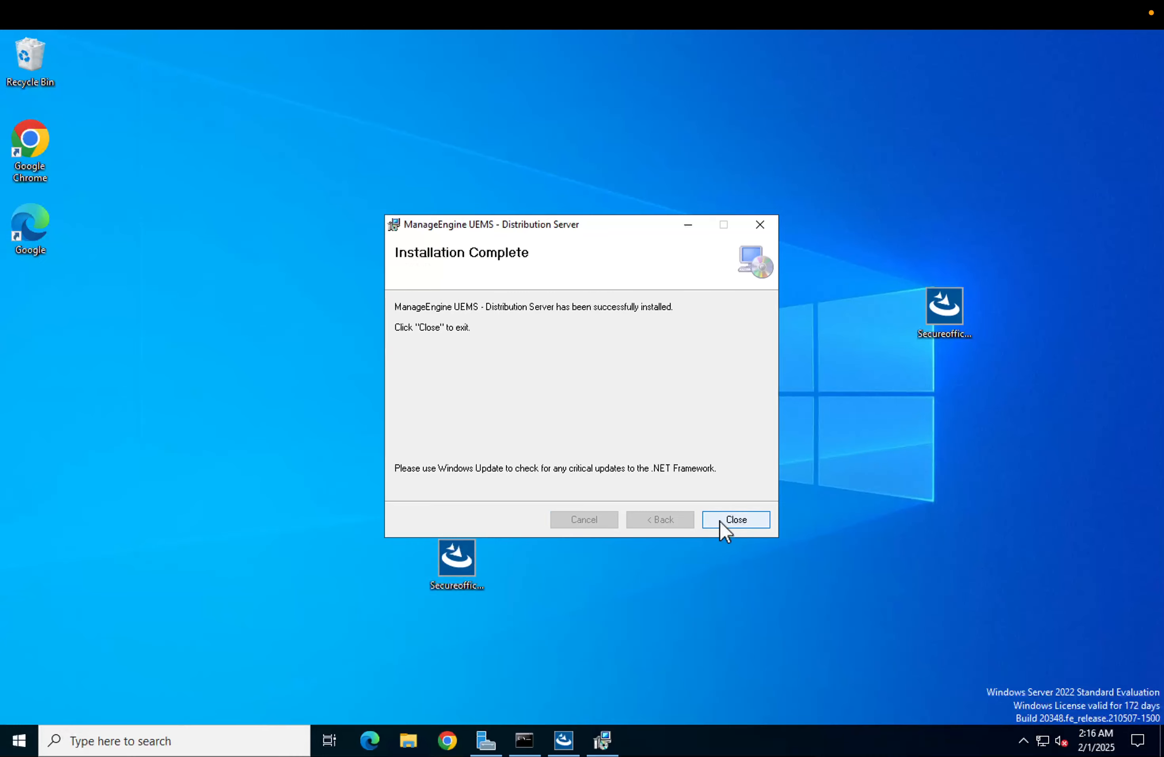
{"action": "left_click", "coordinate": [721, 518]}
Delete the old Secureoffice installers from the remote desktop and move the remaining installer icon to the left column
{"action": "right_click", "coordinate": [349, 368]}
{"action": "left_click", "coordinate": [374, 408]}
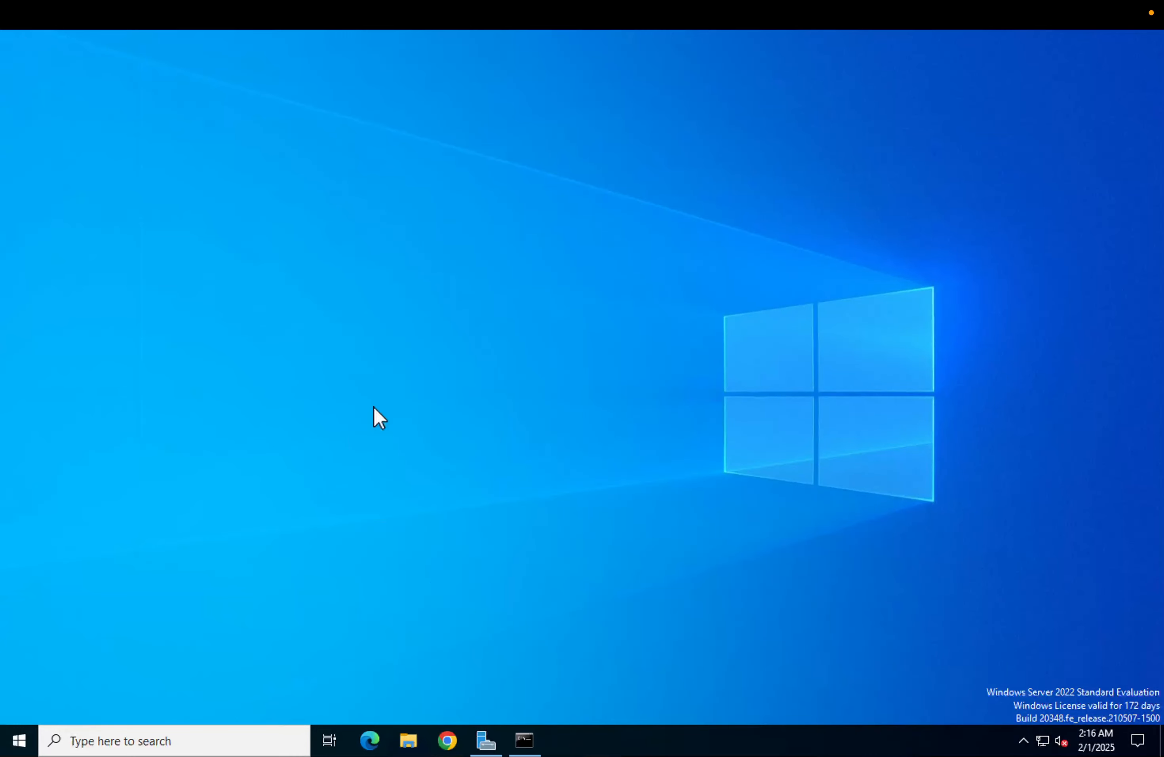
{"action": "left_click_drag", "start_coordinate": [367, 118], "coordinate": [1064, 643]}
{"action": "right_click", "coordinate": [949, 322]}
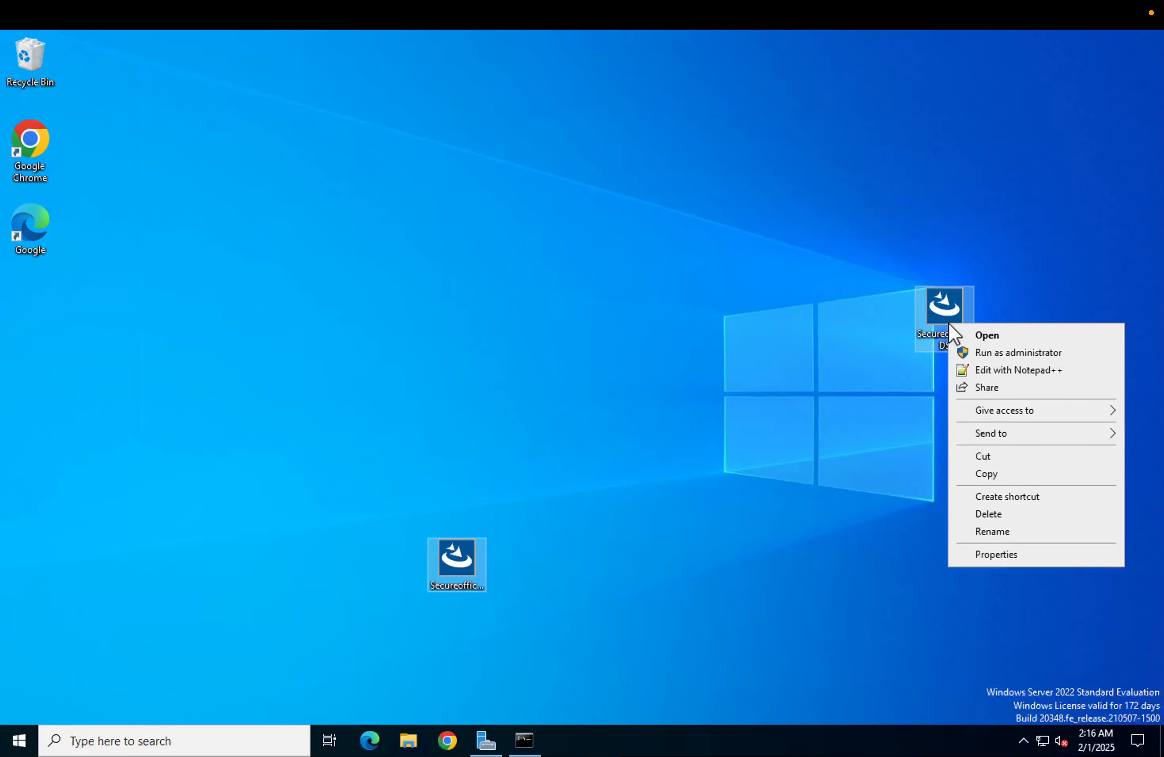
{"action": "left_click", "coordinate": [995, 515]}
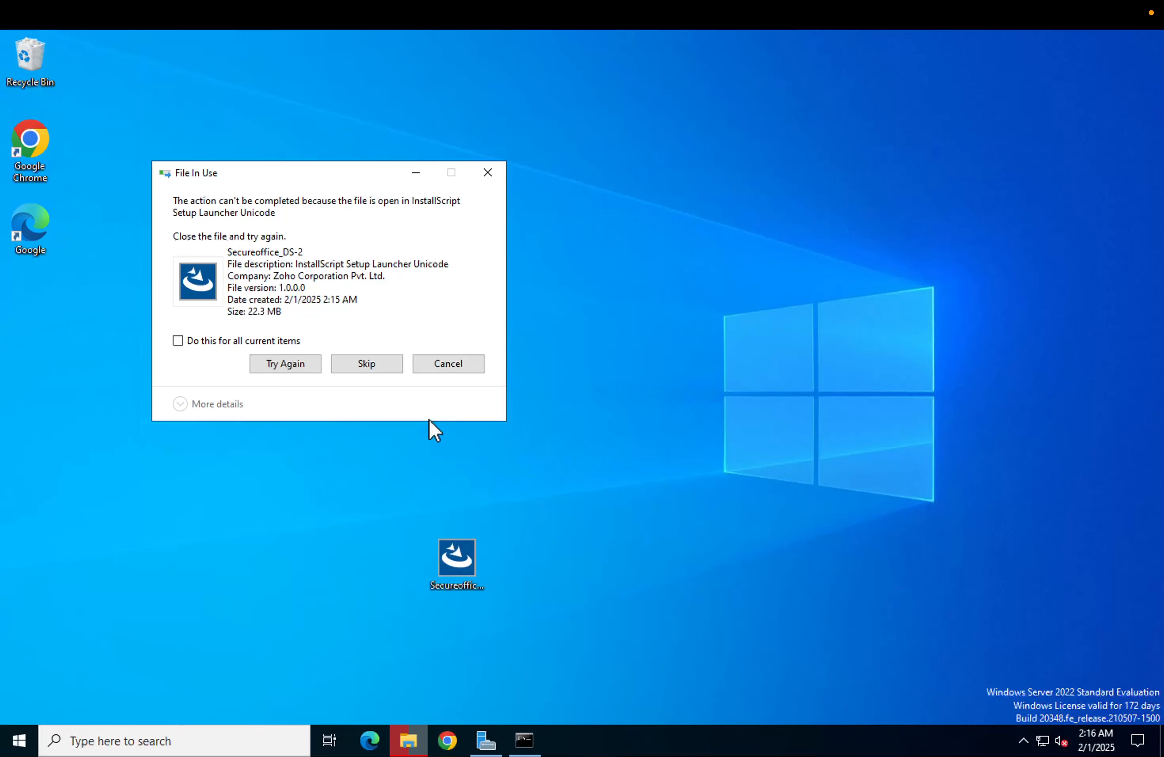
{"action": "left_click", "coordinate": [316, 363]}
{"action": "left_click", "coordinate": [487, 173]}
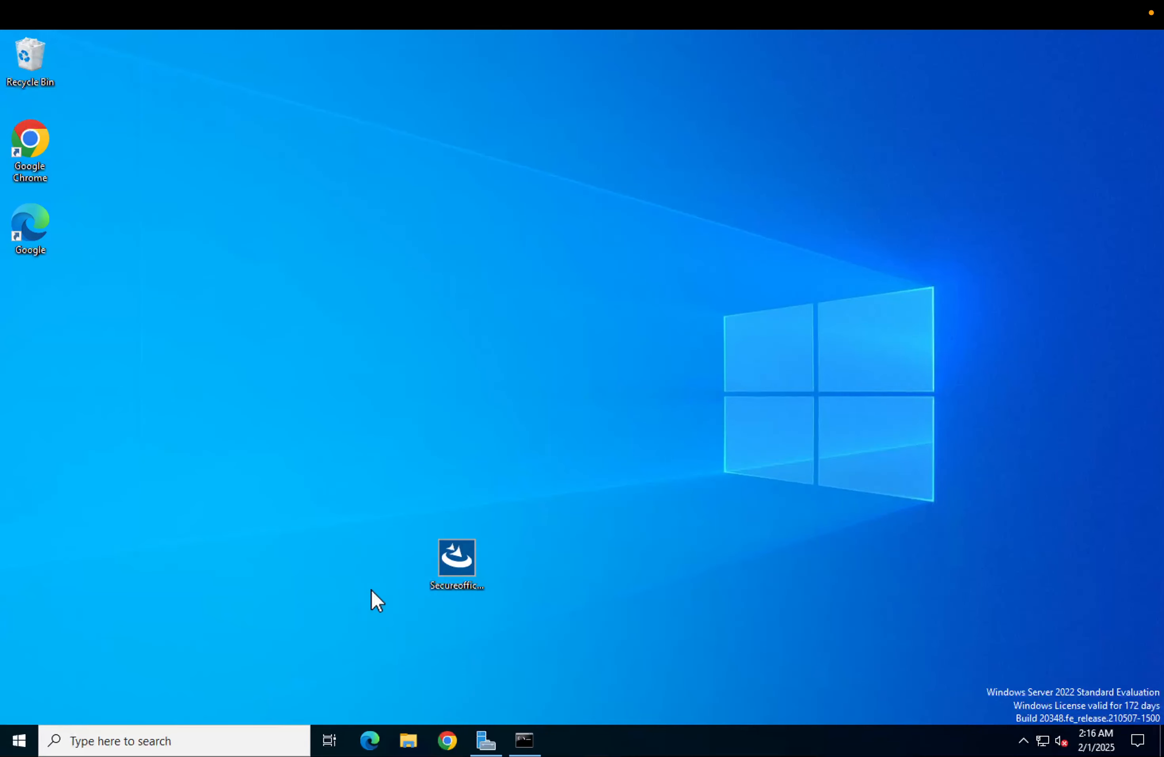
{"action": "left_click_drag", "start_coordinate": [427, 558], "coordinate": [19, 307]}
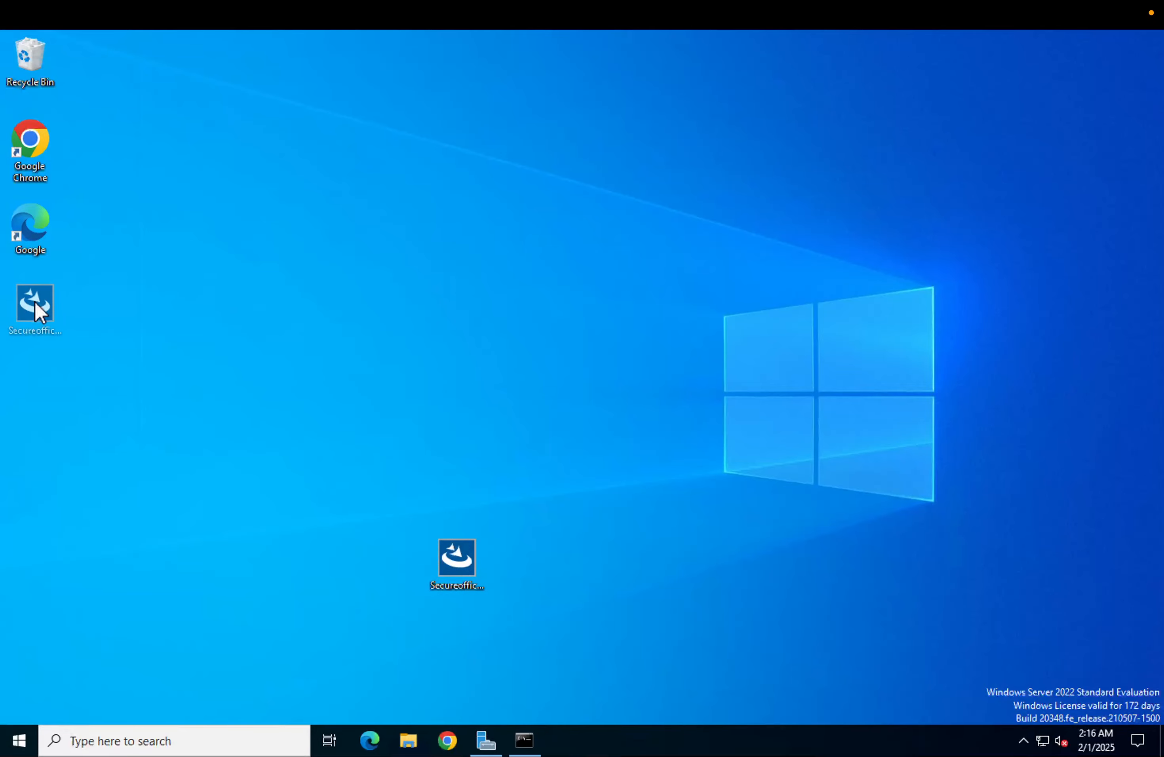
{"action": "left_click", "coordinate": [153, 374]}
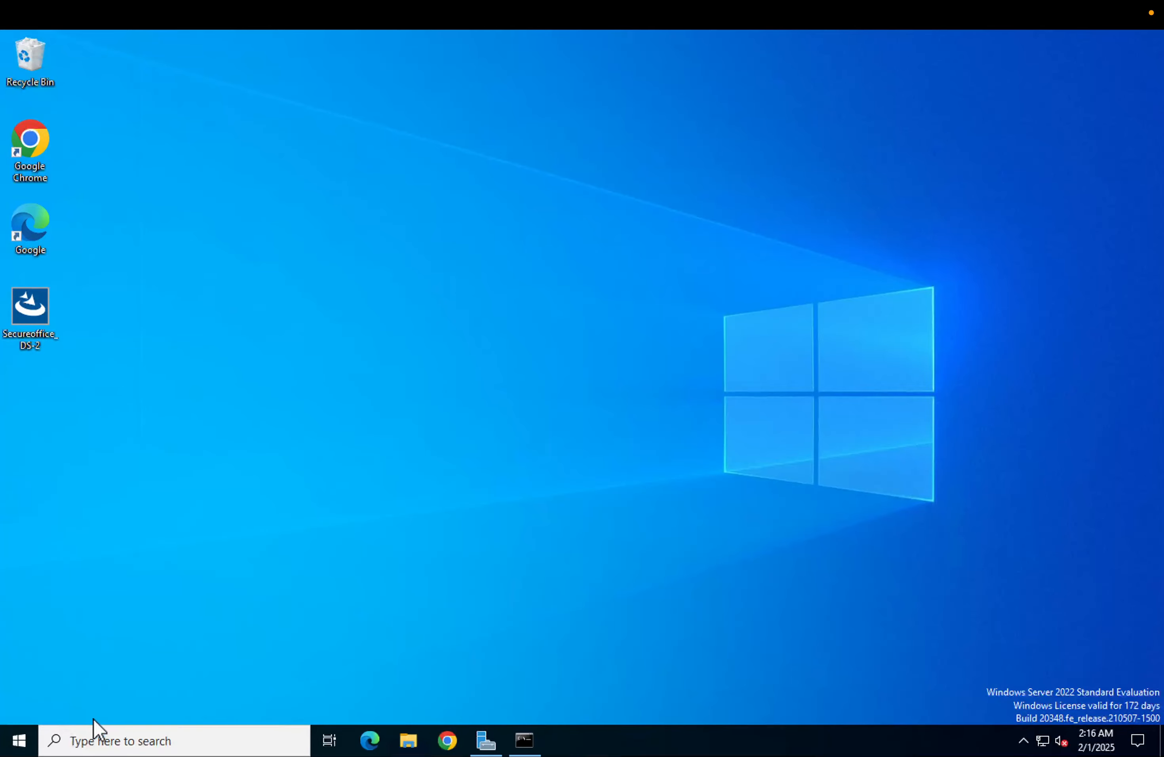
{"action": "left_click", "coordinate": [19, 741]}
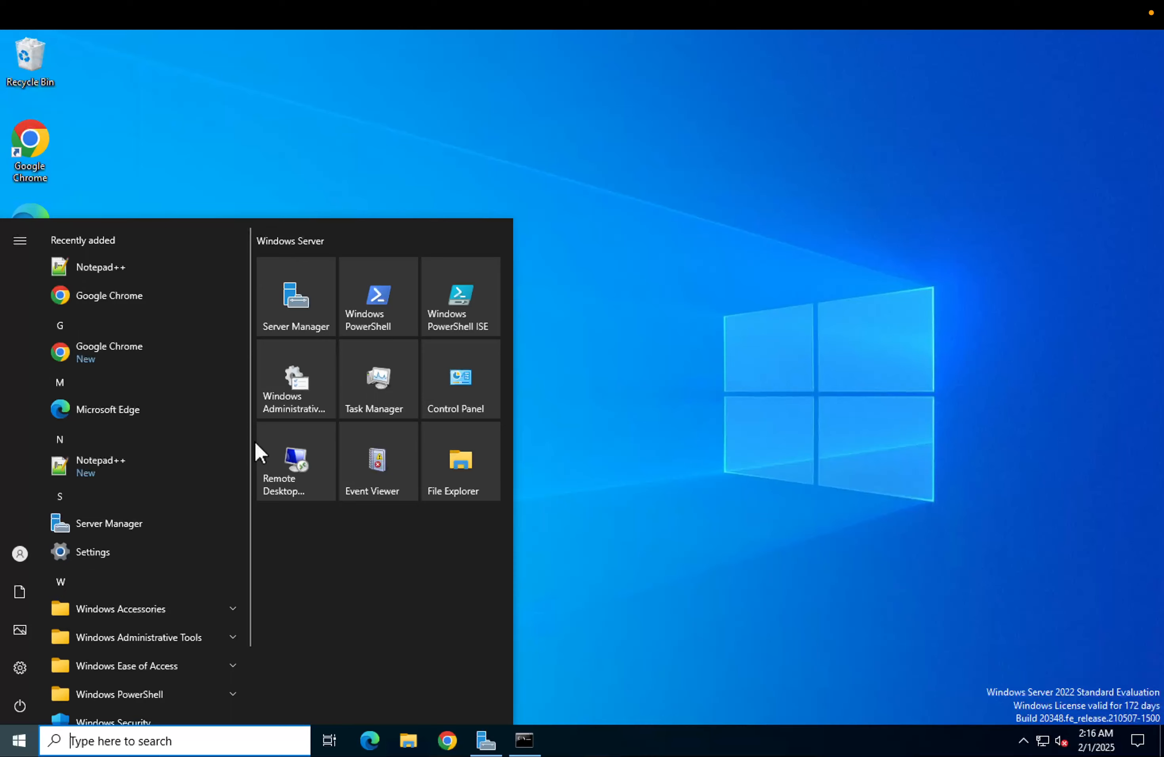
{"action": "left_click", "coordinate": [166, 204]}
{"action": "double_click", "coordinate": [45, 128]}
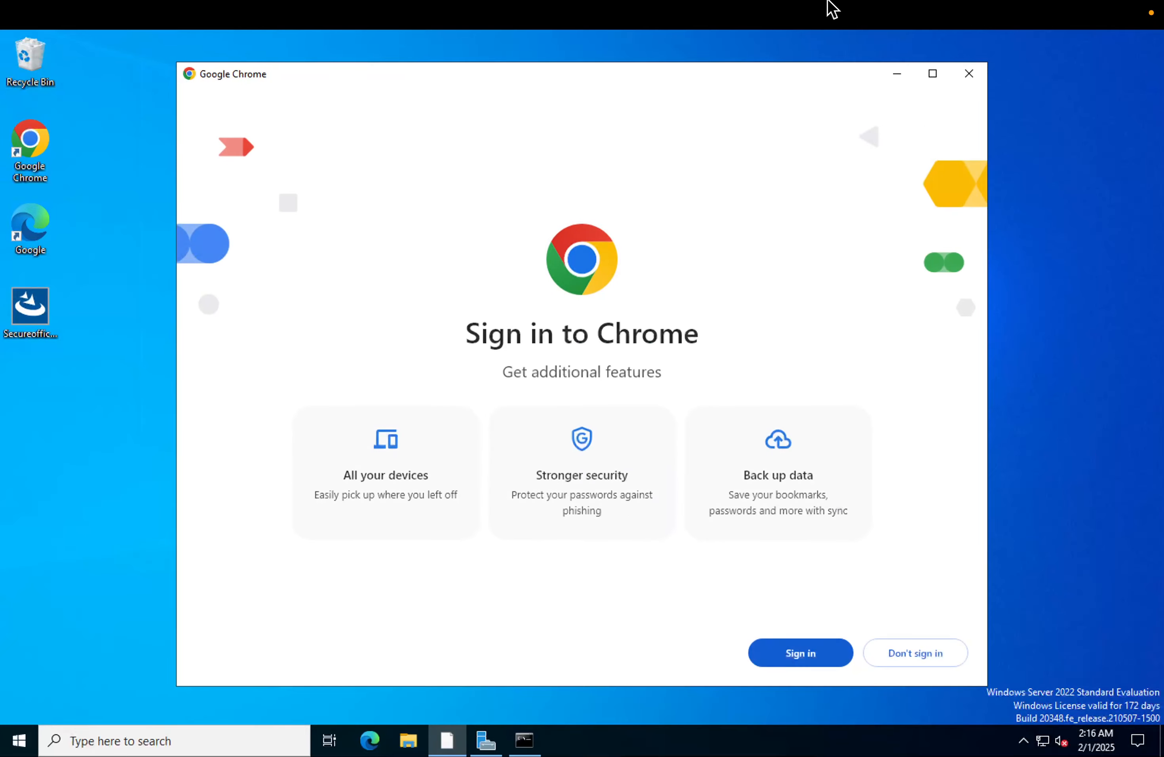
{"action": "mouse_move", "coordinate": [802, 24]}
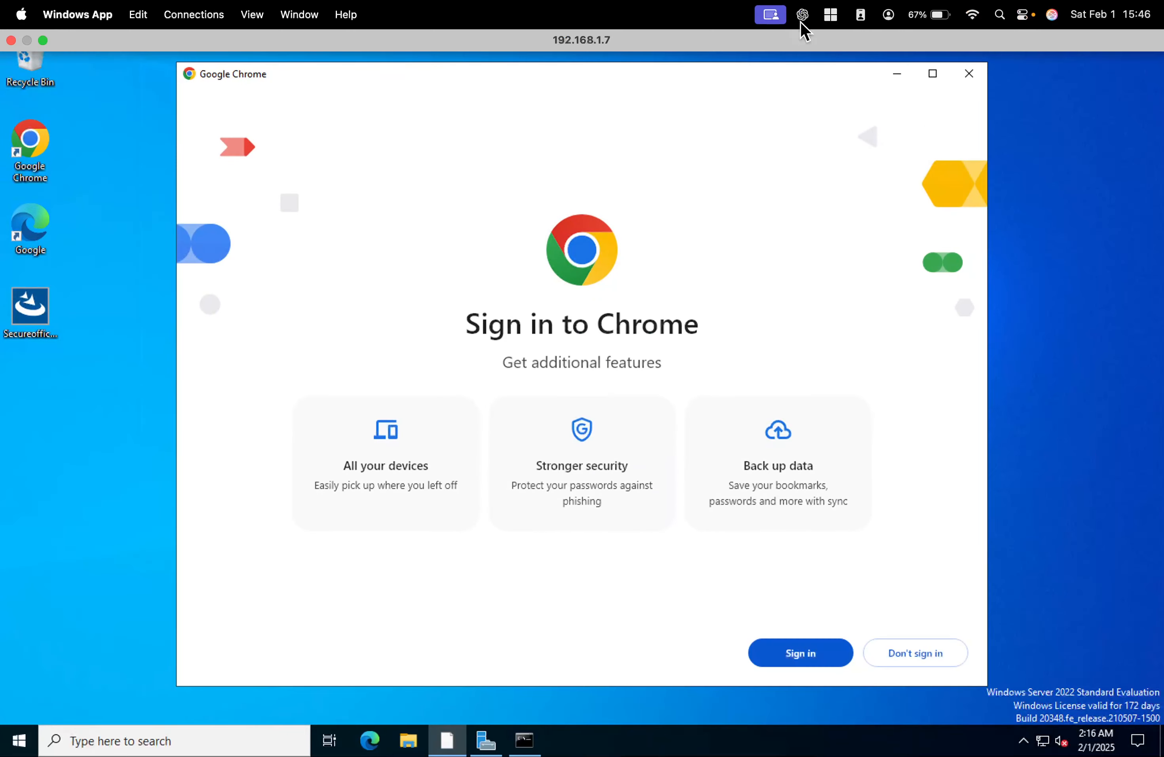
{"action": "left_click", "coordinate": [43, 40]}
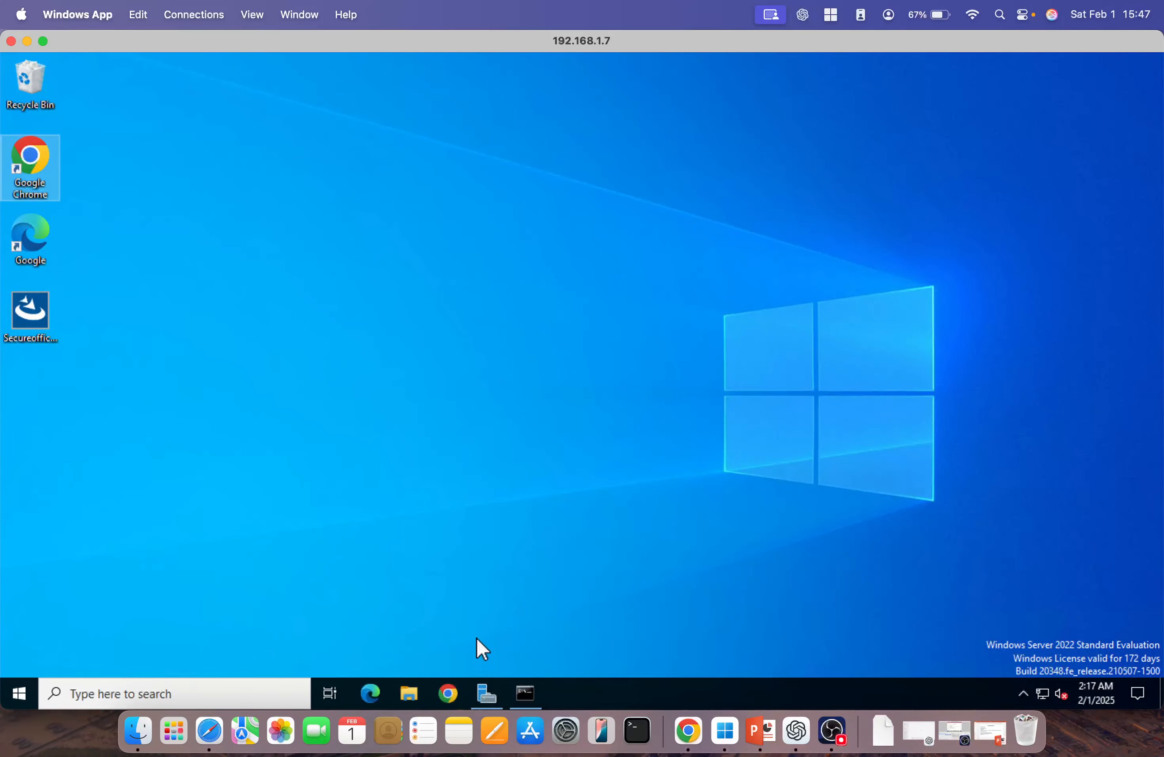
{"action": "right_click", "coordinate": [301, 353]}
{"action": "left_click", "coordinate": [322, 393]}
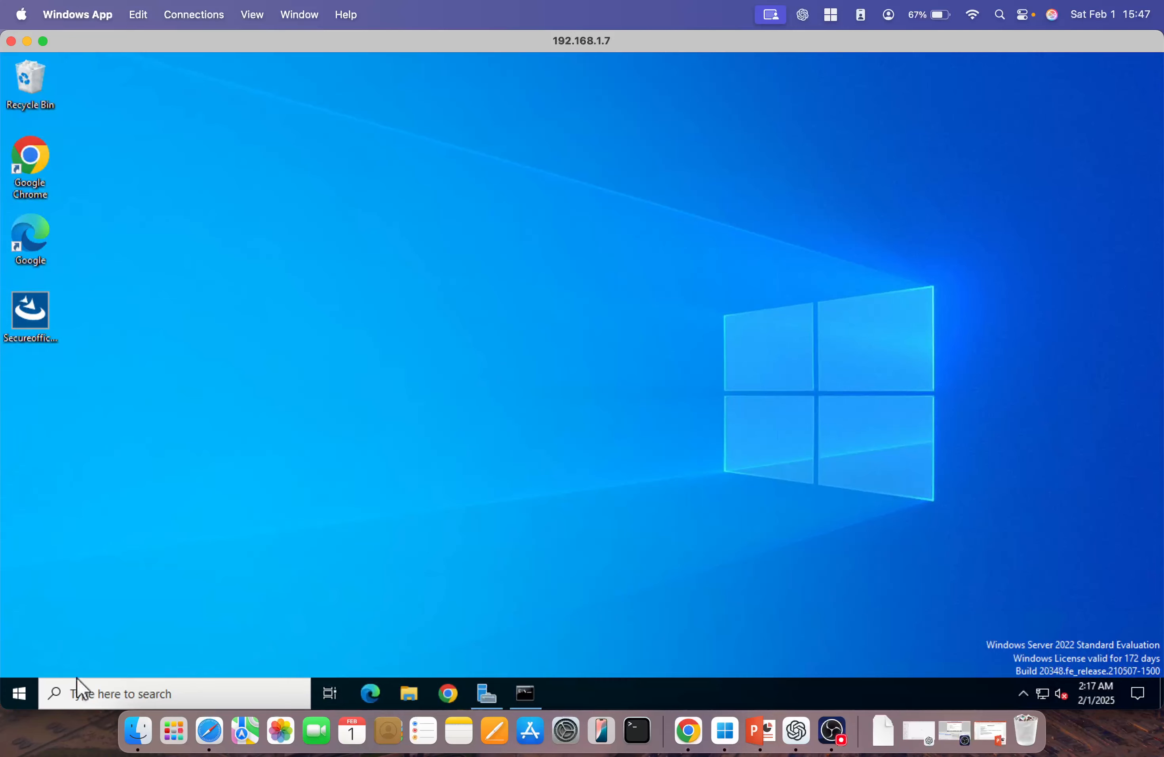
Open Programs and Features through Run with appwiz.cpl and inspect the ManageEngine UEMS - Distribution Server entry, then close it
{"action": "right_click", "coordinate": [28, 692]}
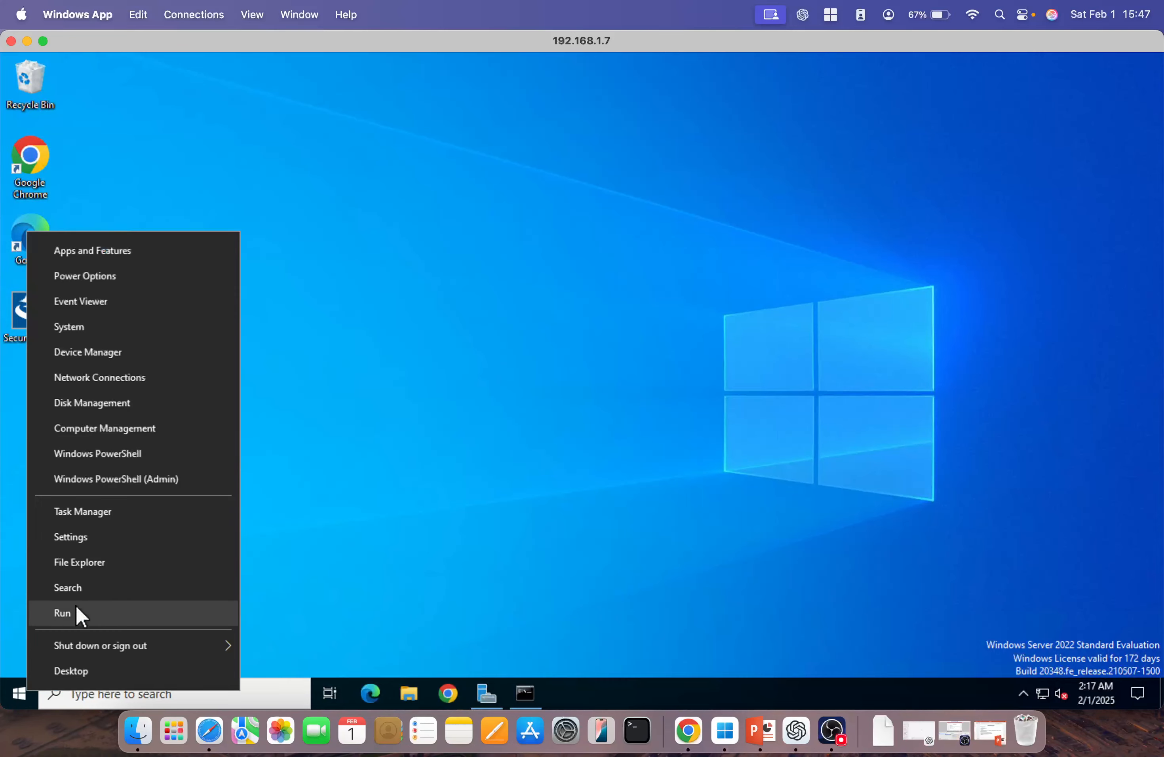
{"action": "left_click", "coordinate": [77, 609]}
{"action": "type", "text": "appwiz.cpl"}
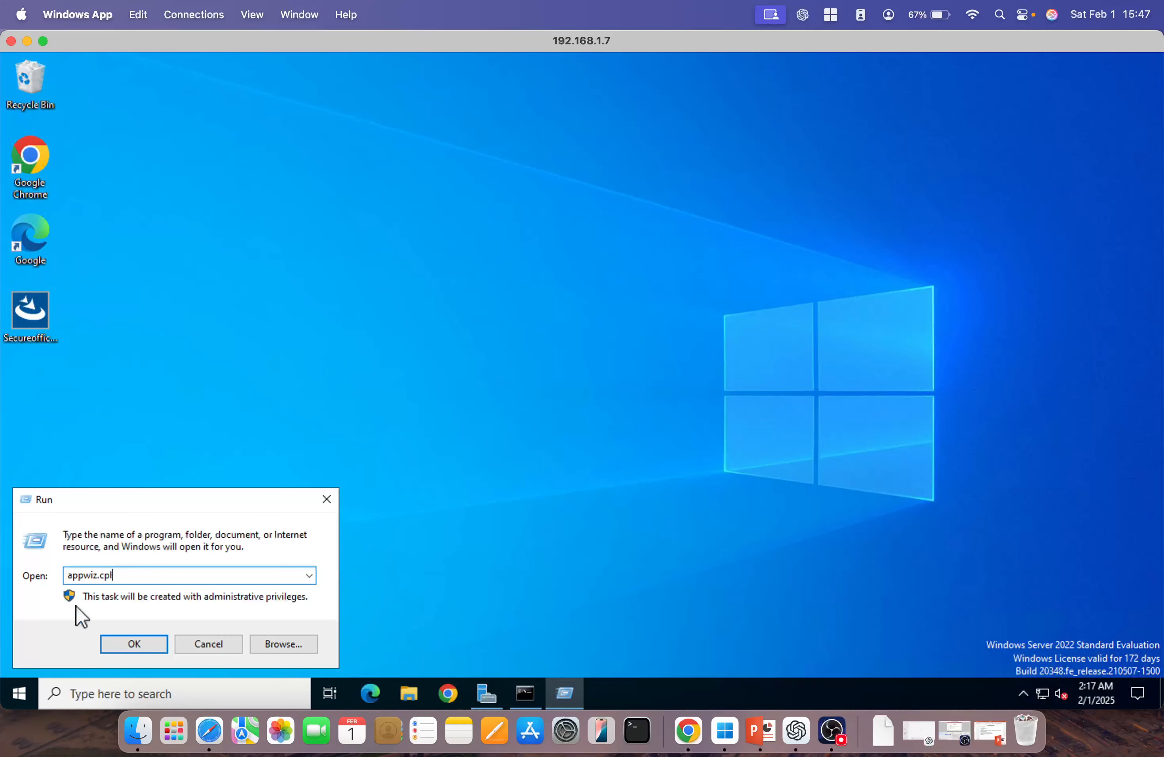
{"action": "key", "text": "Return"}
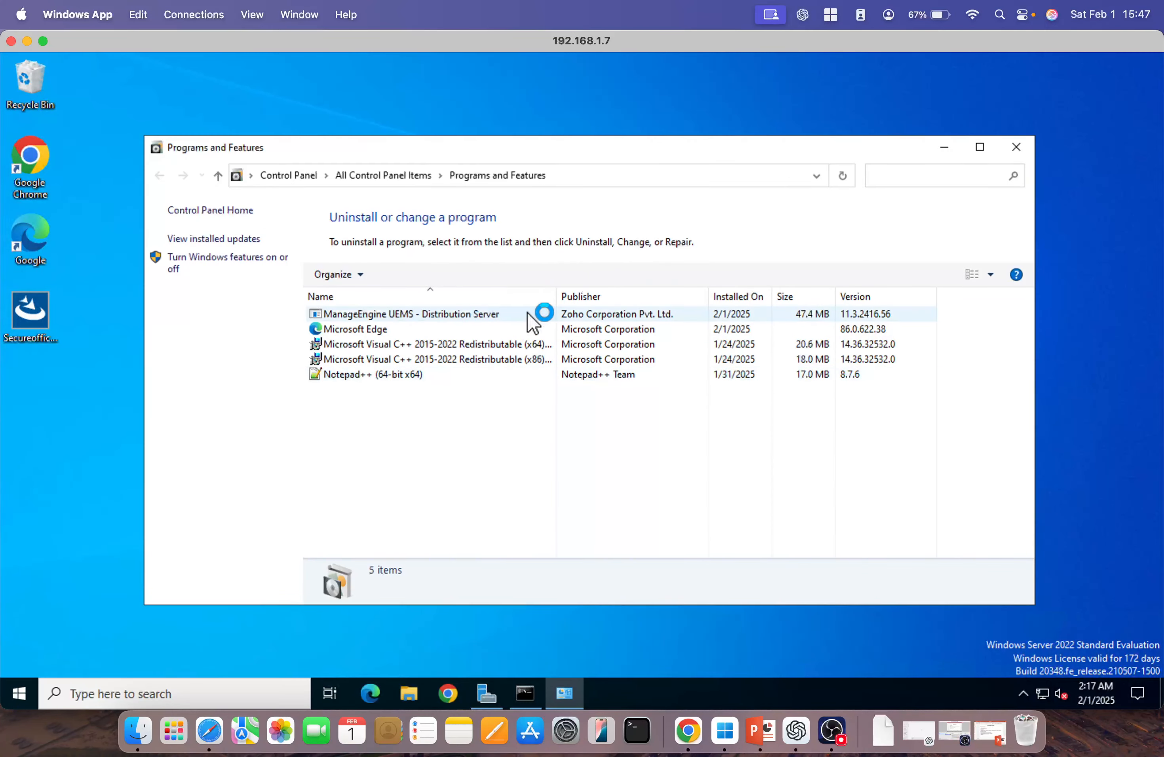
{"action": "left_click", "coordinate": [445, 315]}
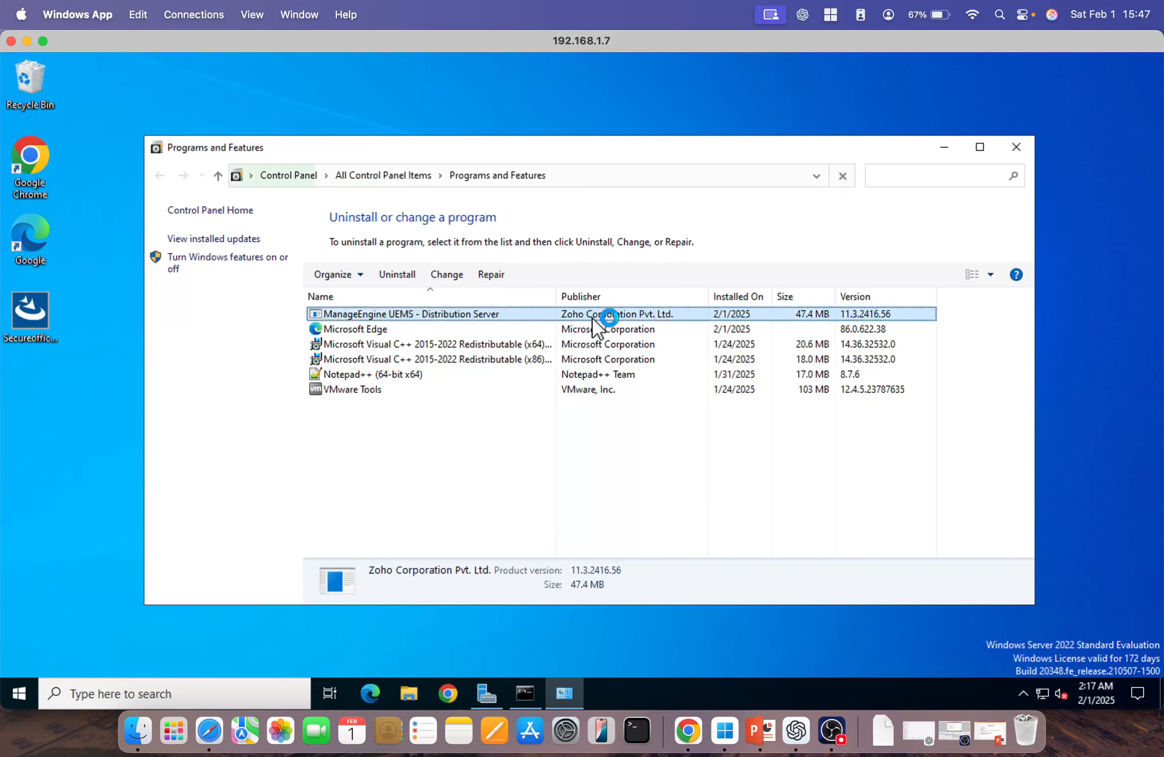
{"action": "left_click", "coordinate": [1015, 148]}
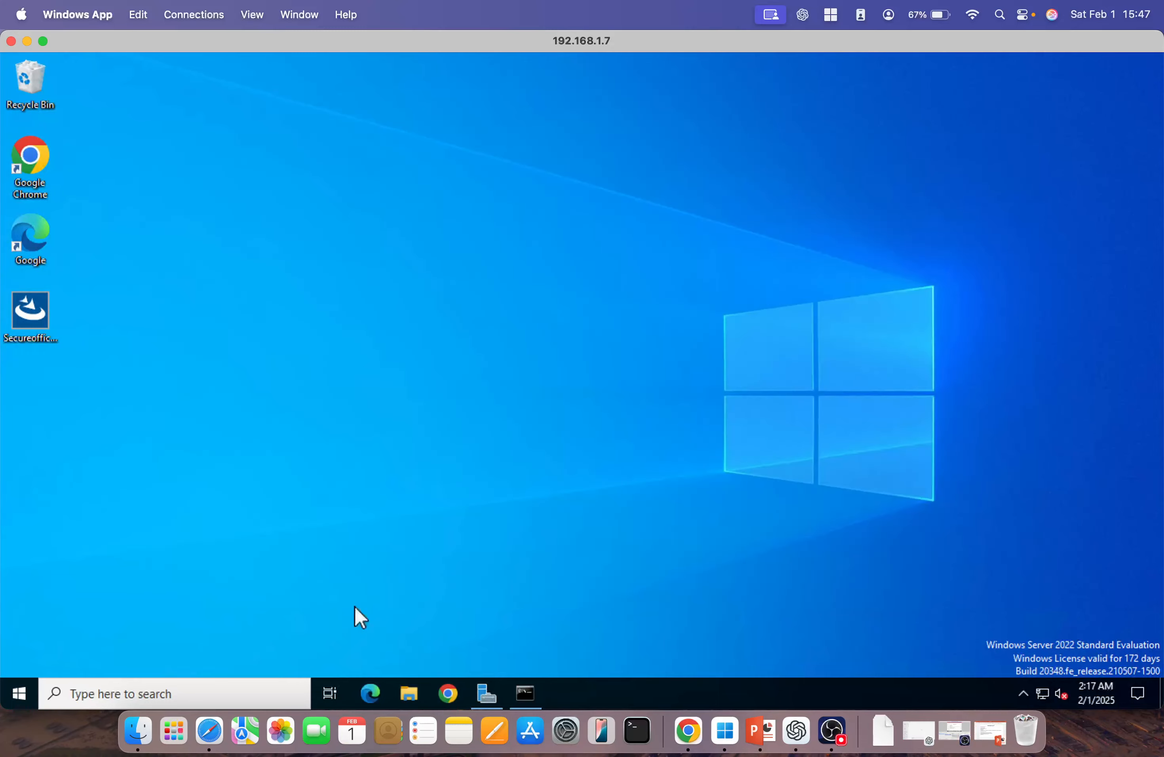
Return to Endpoint Central and check the Secureoffice remote office's distribution server status
{"action": "left_click", "coordinate": [209, 731]}
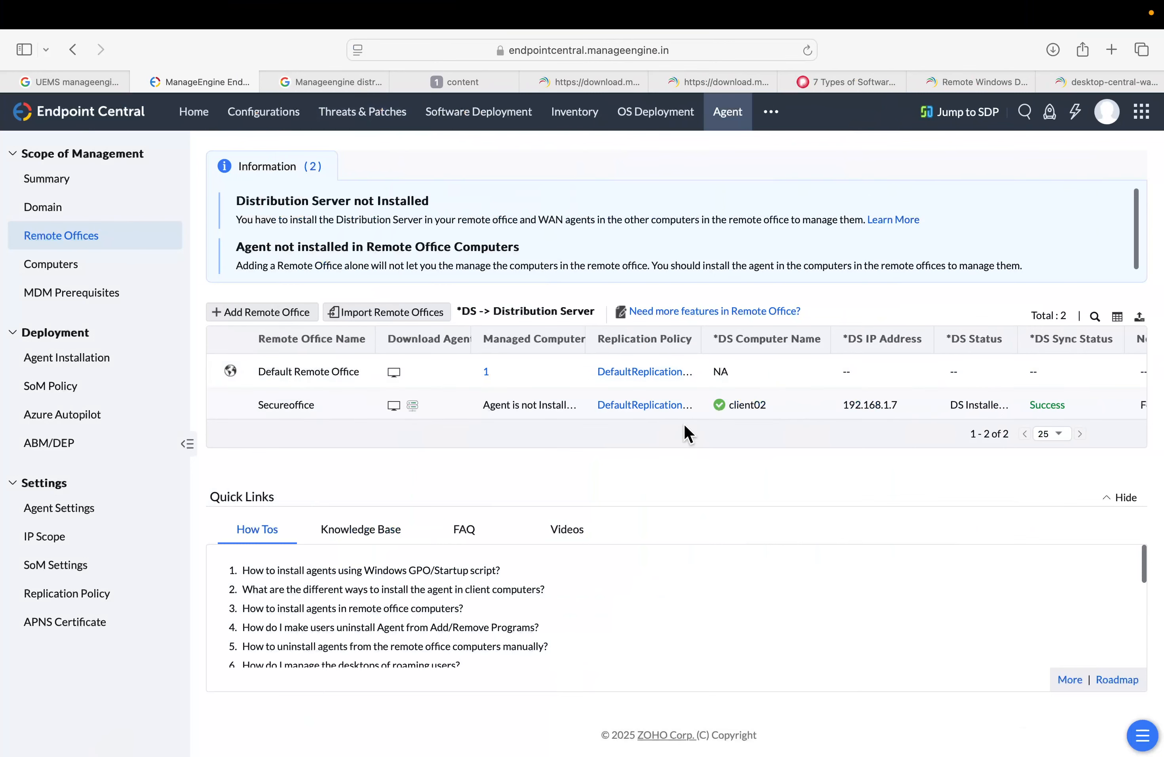
{"action": "mouse_move", "coordinate": [719, 413]}
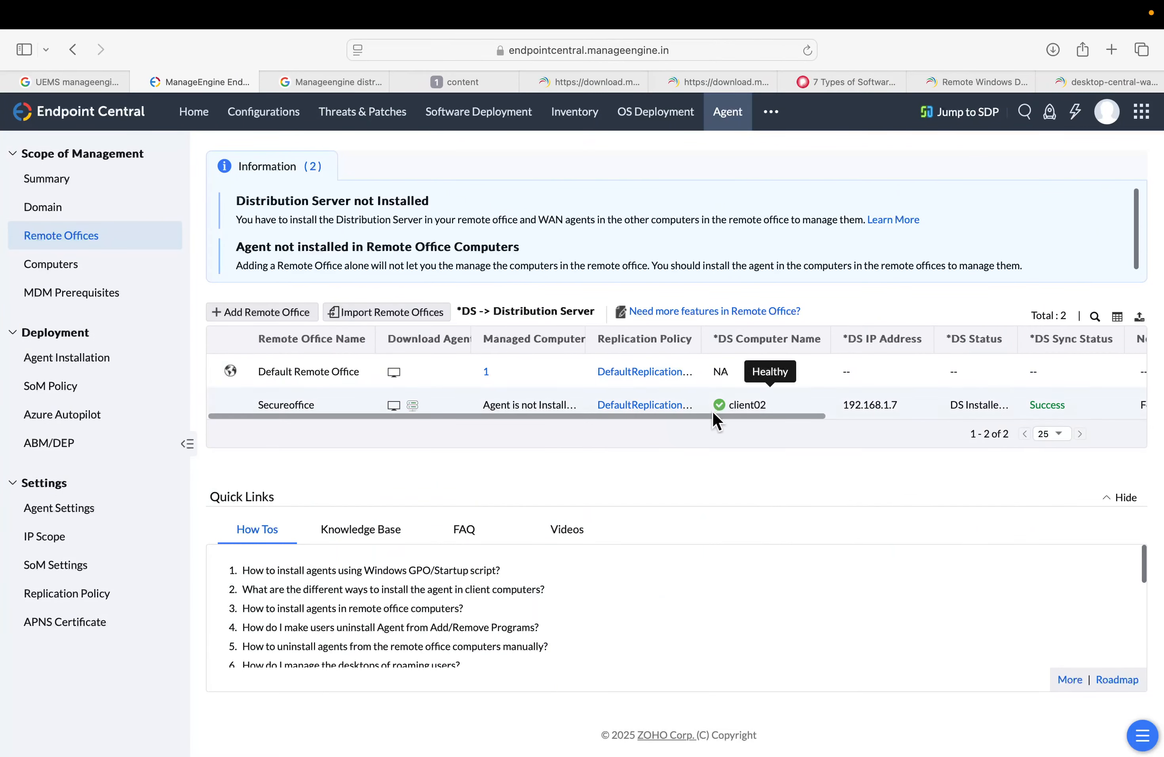
{"action": "mouse_move", "coordinate": [704, 413]}
{"action": "left_mouse_down"}
{"action": "mouse_move", "coordinate": [960, 411]}
{"action": "mouse_move", "coordinate": [705, 414]}
{"action": "left_mouse_up"}
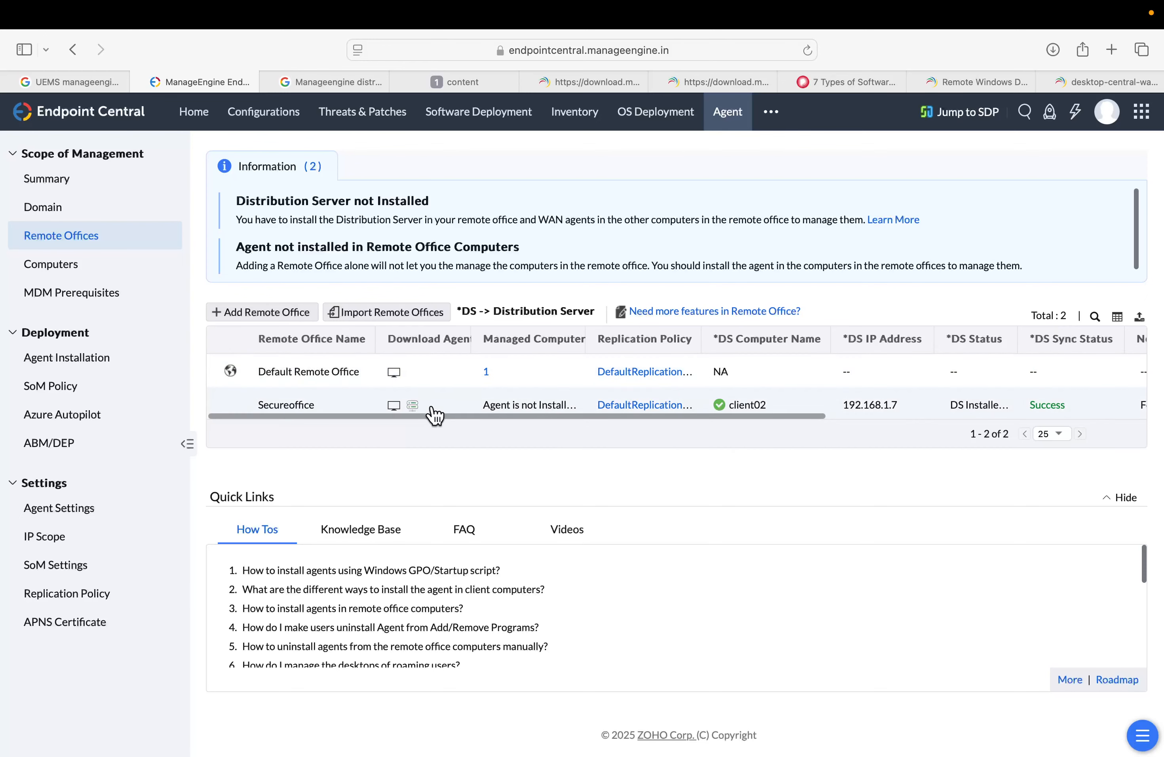
Generate a Linux agent download link for the Secureoffice remote office from the Computers page and copy it
{"action": "left_click", "coordinate": [55, 270]}
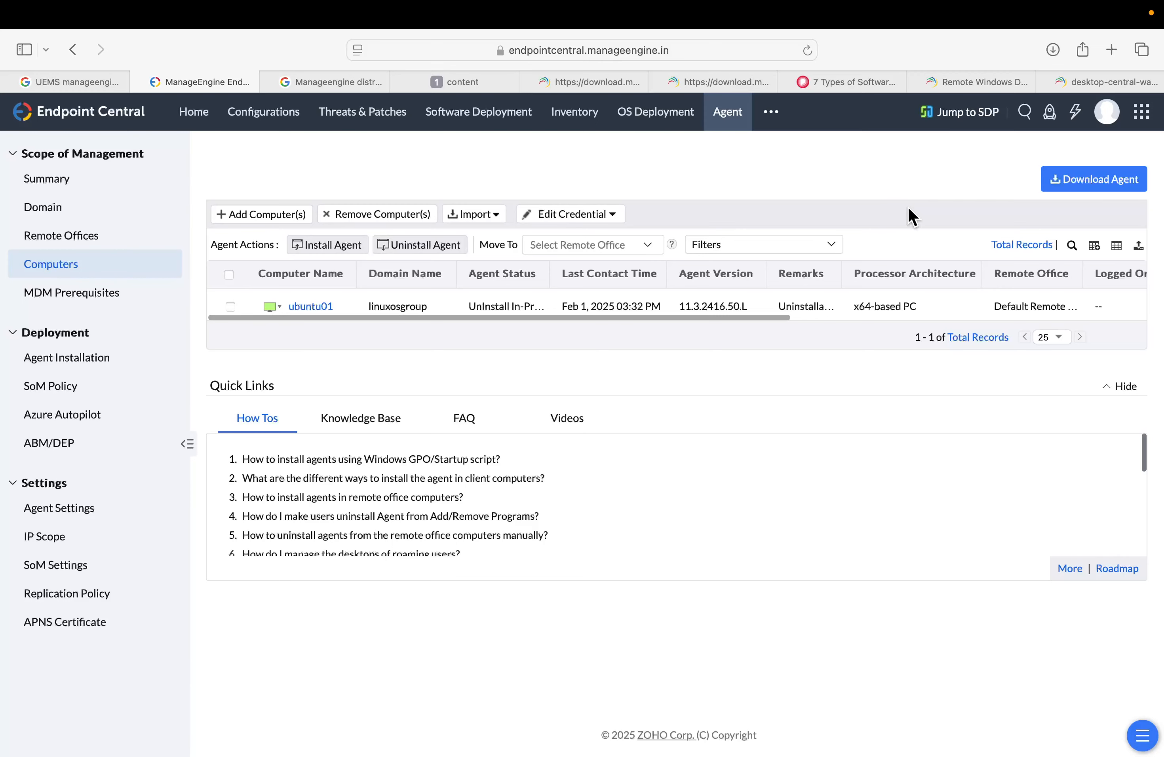
{"action": "left_click", "coordinate": [1092, 189]}
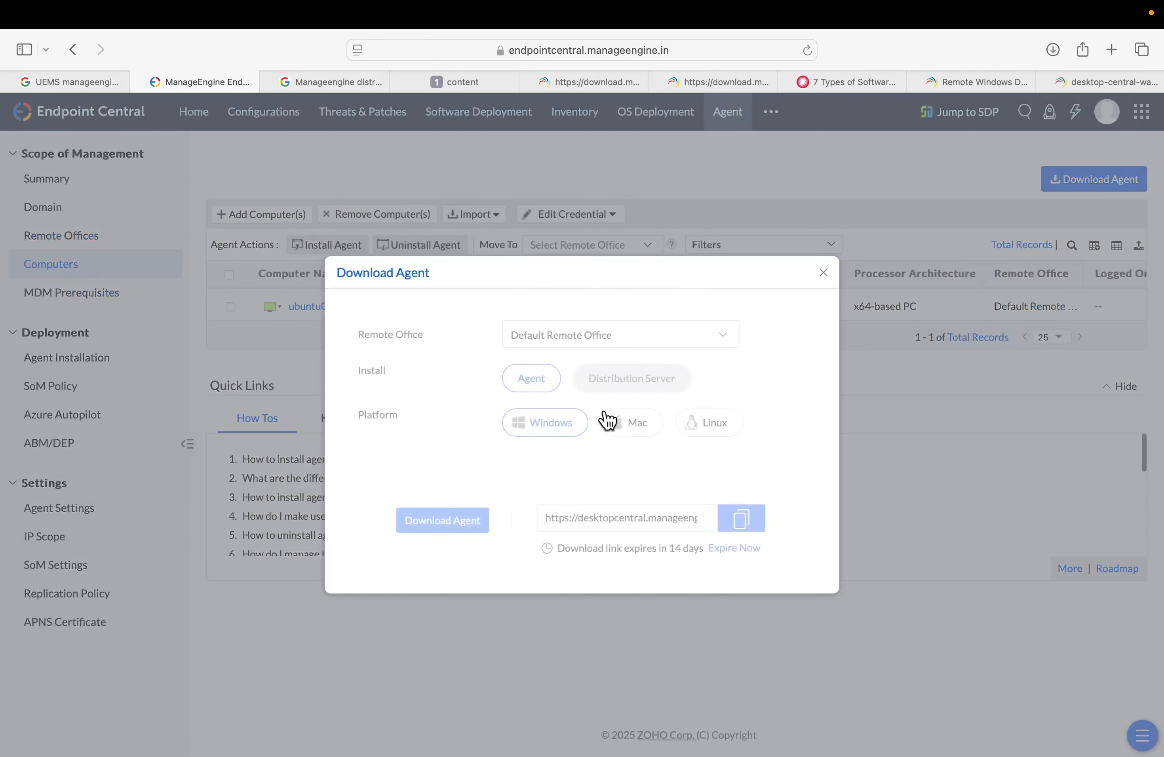
{"action": "left_click", "coordinate": [598, 339]}
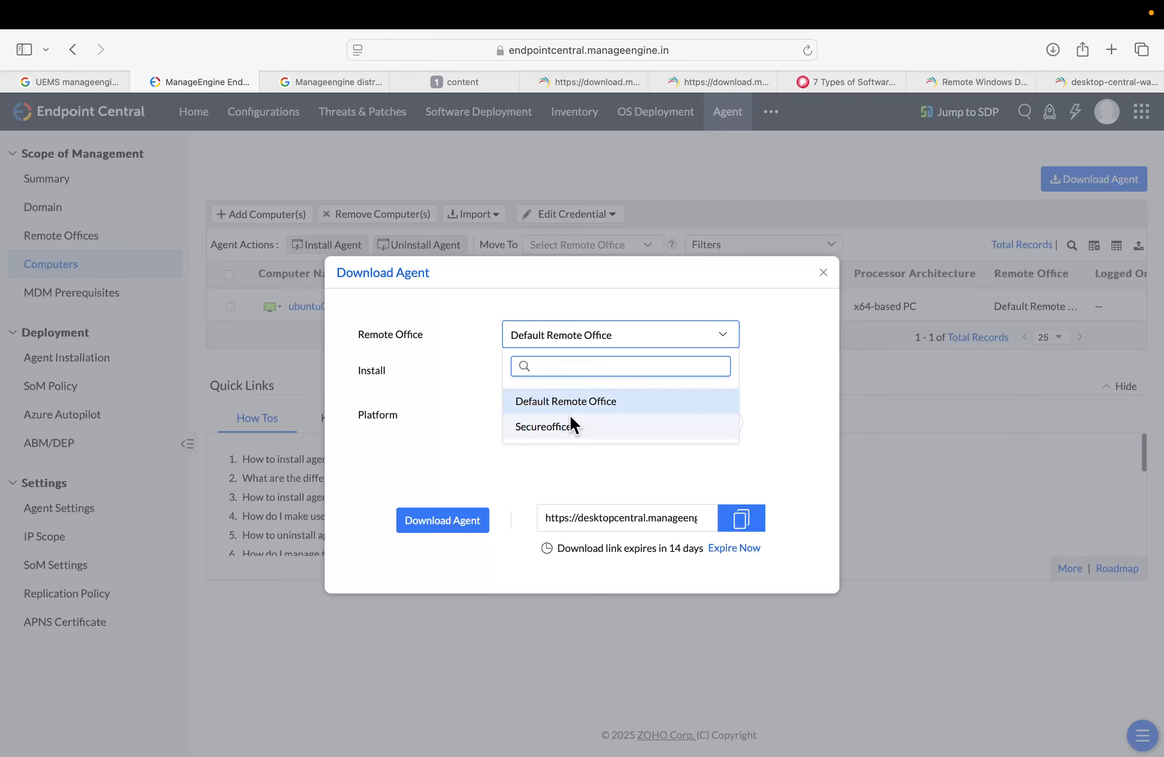
{"action": "left_click", "coordinate": [573, 428]}
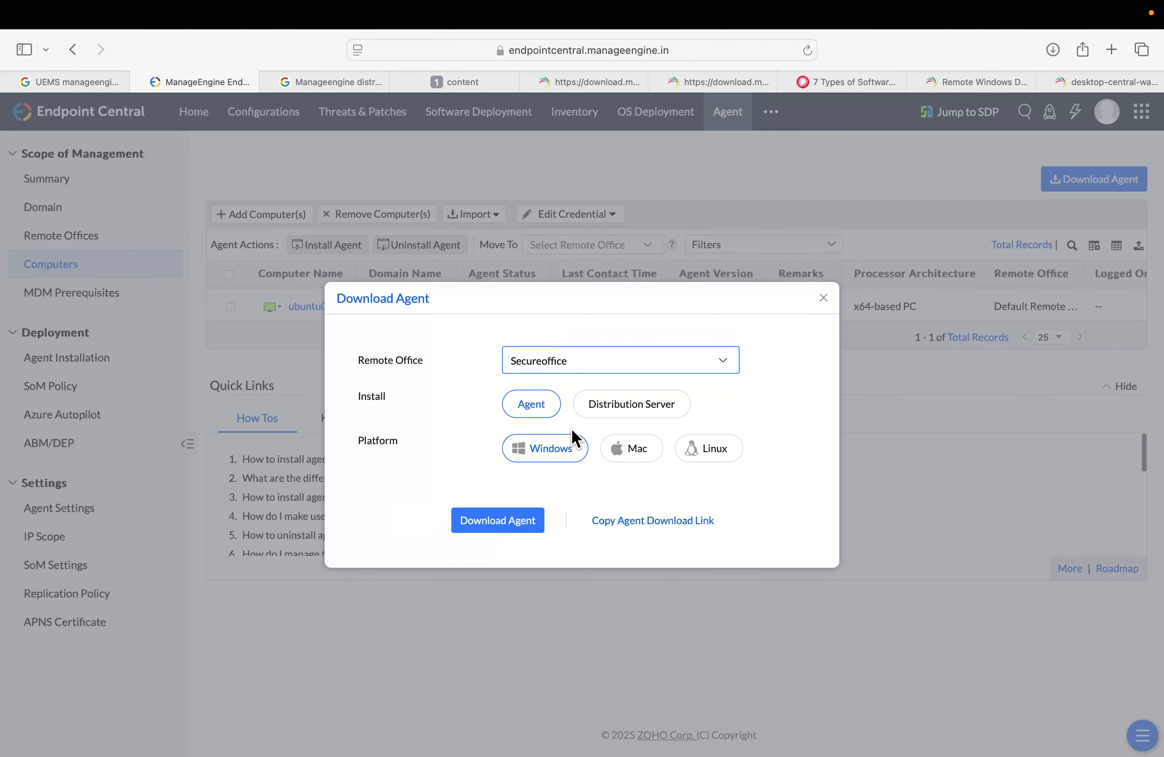
{"action": "left_click", "coordinate": [625, 451]}
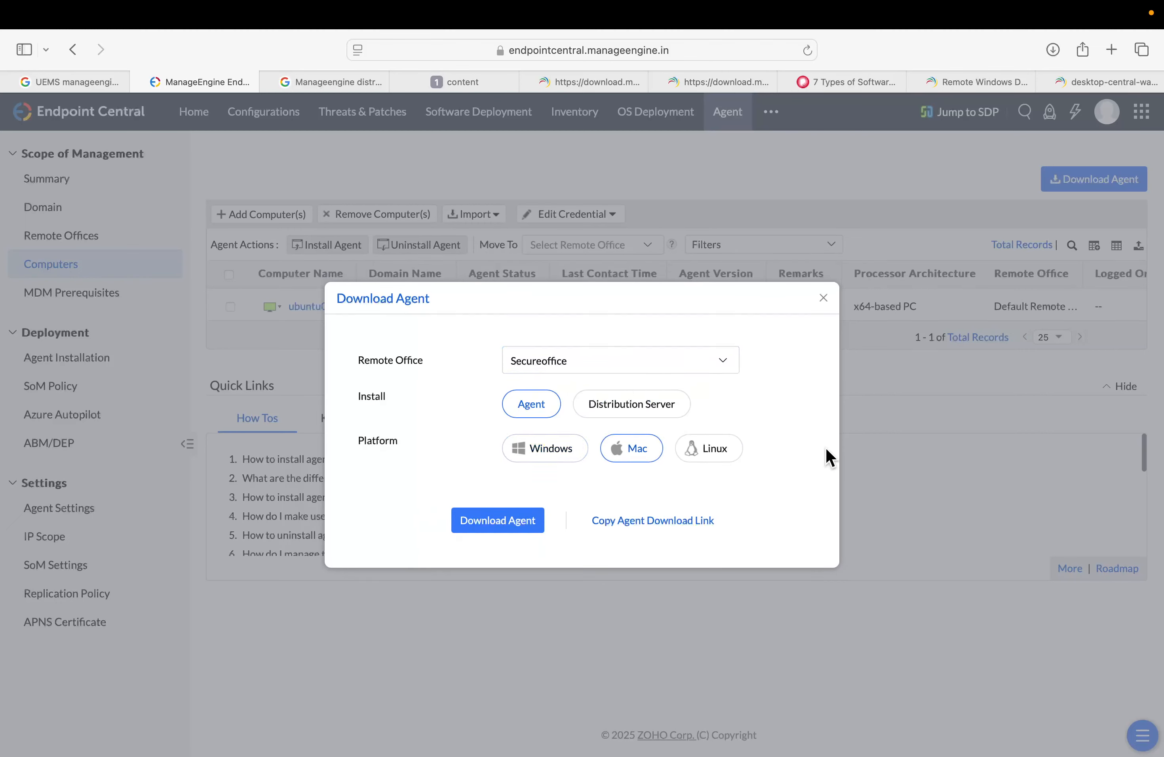
{"action": "left_click", "coordinate": [712, 450]}
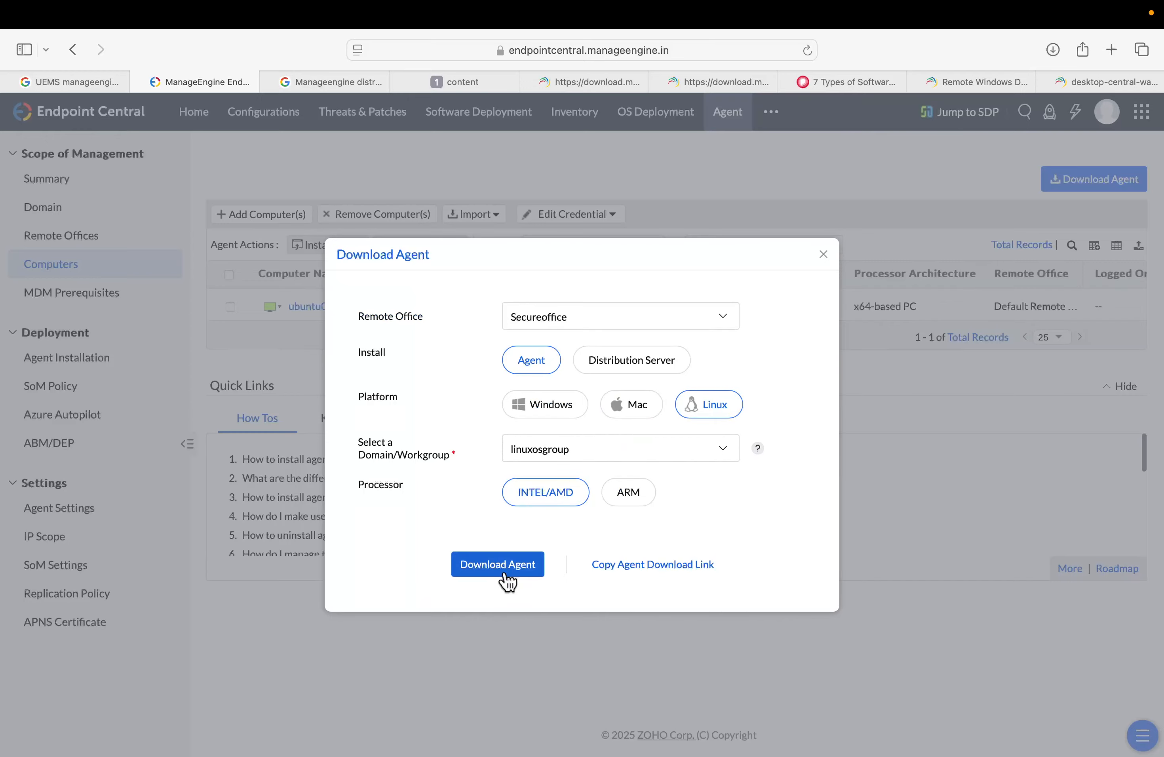
{"action": "left_click", "coordinate": [642, 566]}
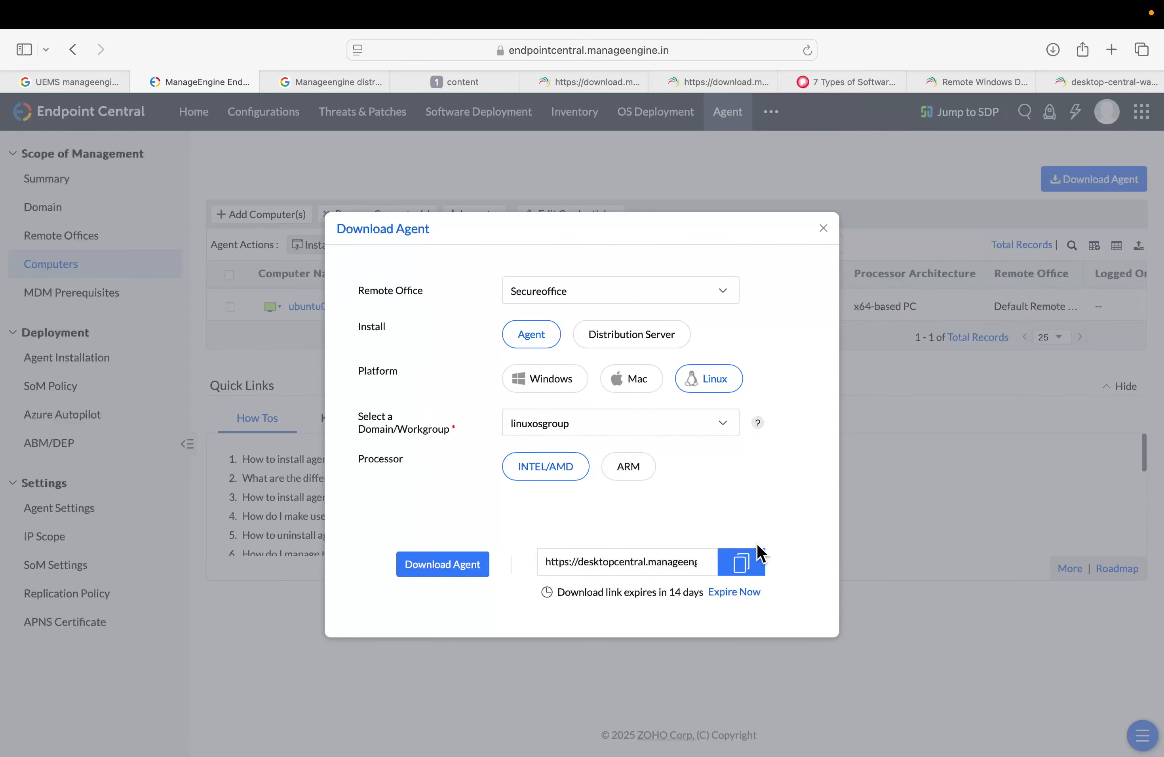
{"action": "left_click", "coordinate": [749, 556]}
Switch to the Windows client machine and launch WinSCP from the Start search
{"action": "key", "text": "super+Tab"}
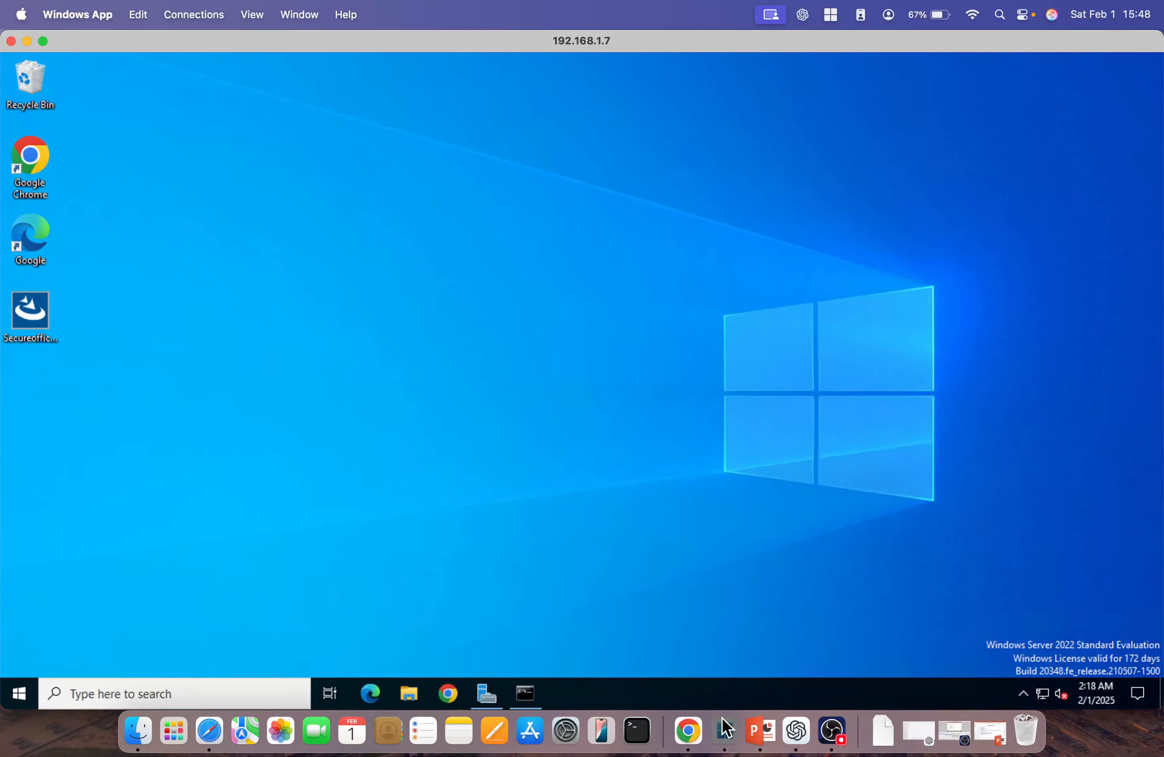
{"action": "right_click", "coordinate": [725, 731]}
{"action": "left_click", "coordinate": [751, 576]}
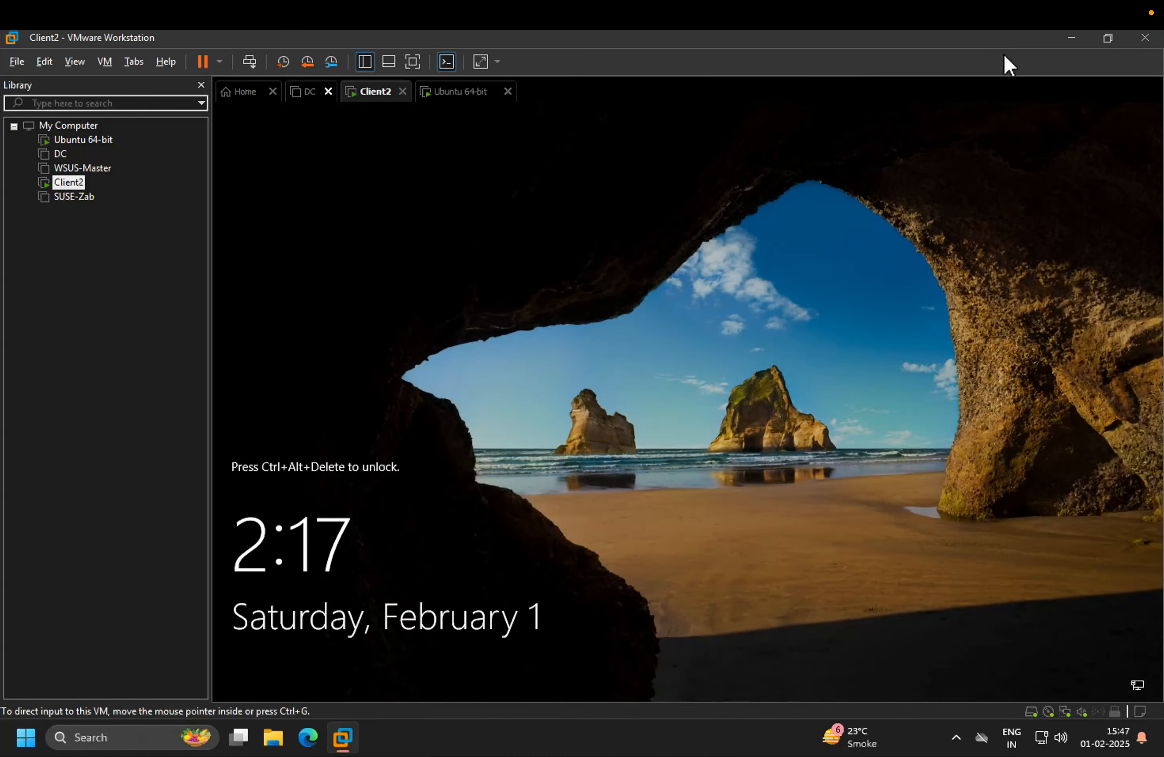
{"action": "left_click", "coordinate": [25, 738]}
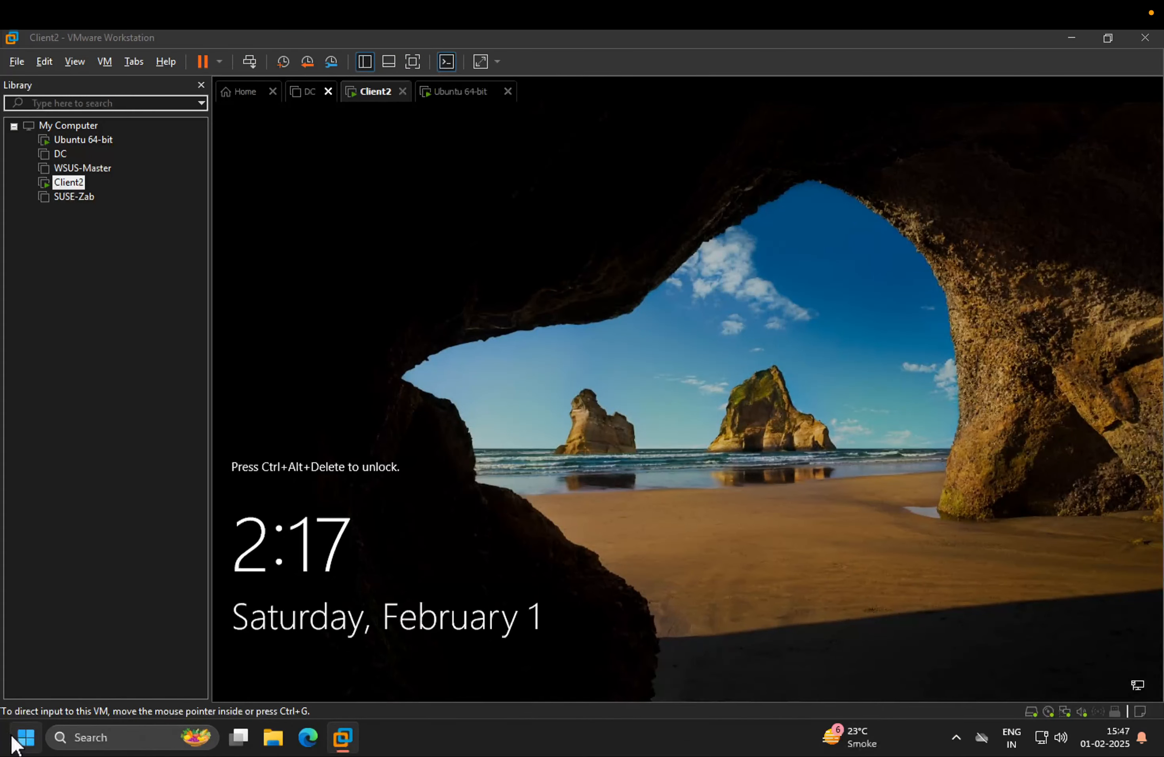
{"action": "type", "text": "win"}
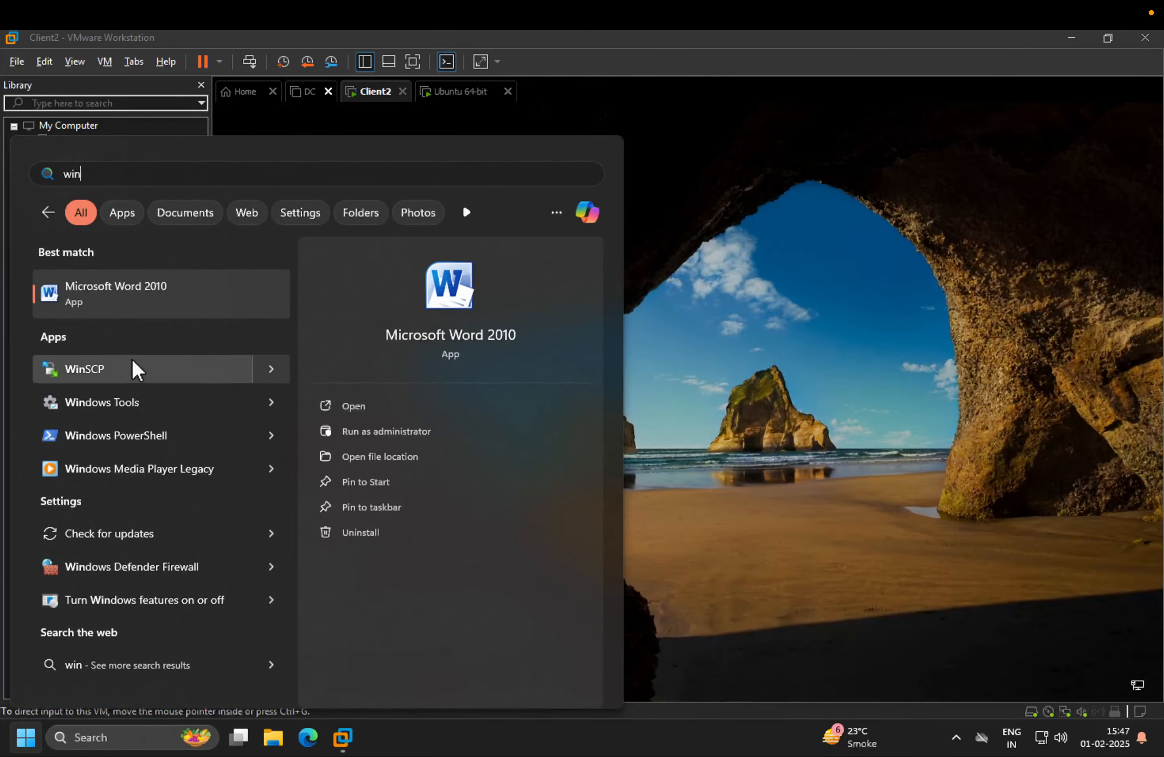
{"action": "left_click", "coordinate": [134, 366]}
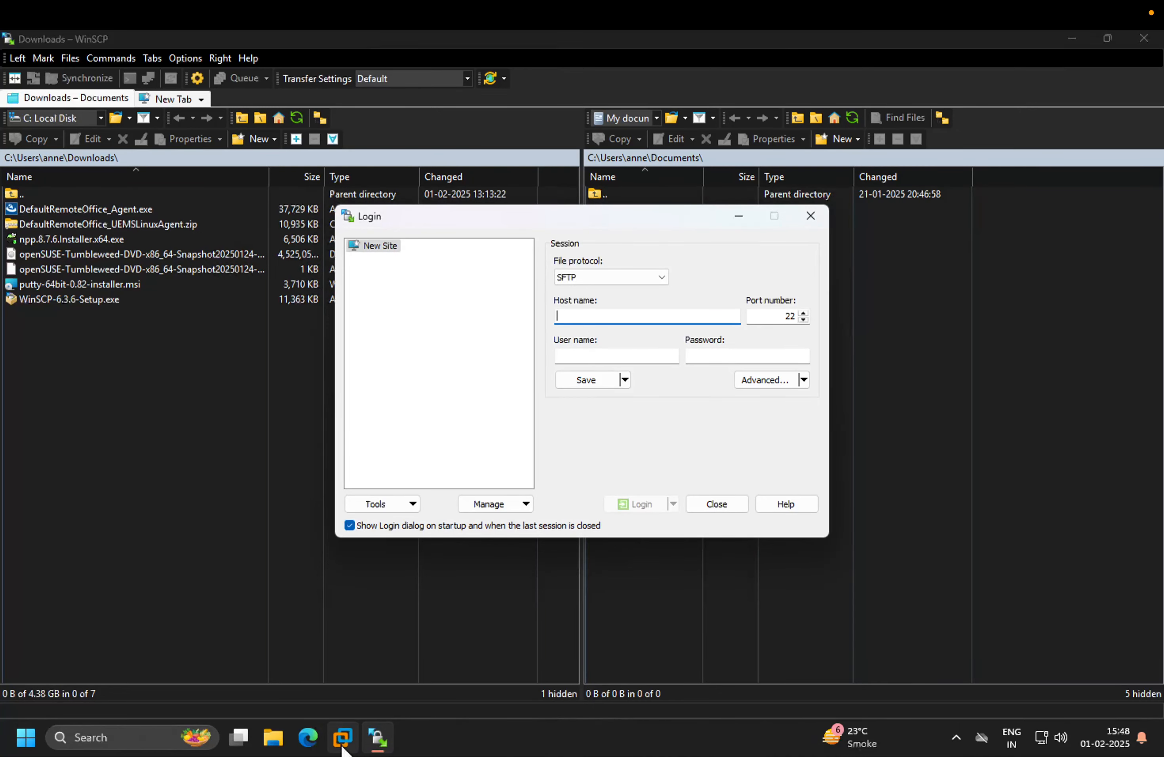
Open Edge, paste the copied agent link, and download the Linux INTEL/AMD agent package
{"action": "left_click", "coordinate": [342, 743]}
{"action": "left_click", "coordinate": [309, 737]}
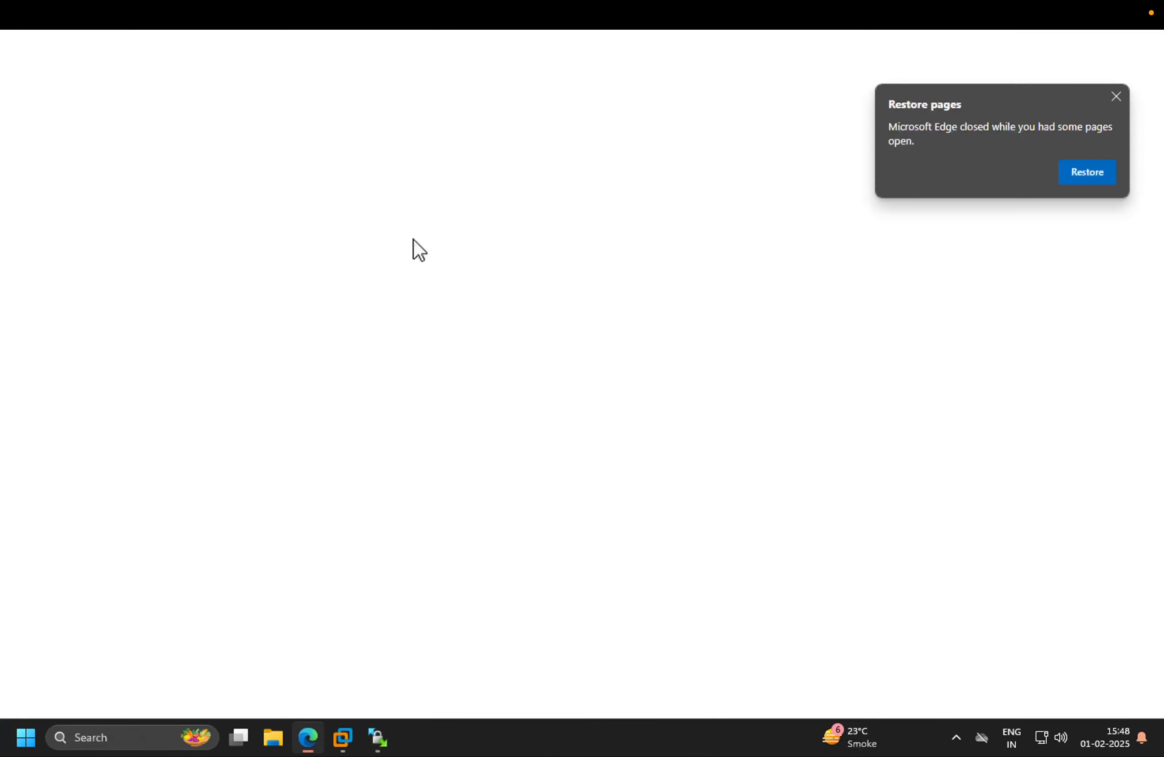
{"action": "type", "text": "v"}
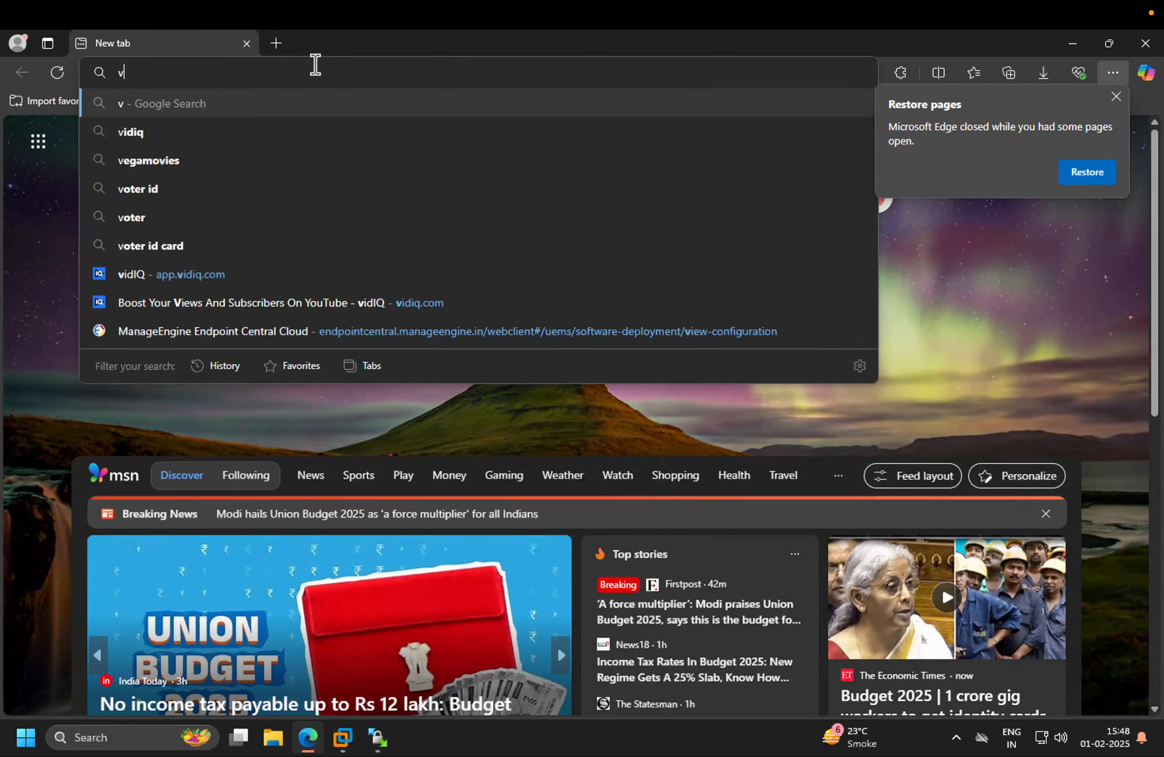
{"action": "key", "text": "Return"}
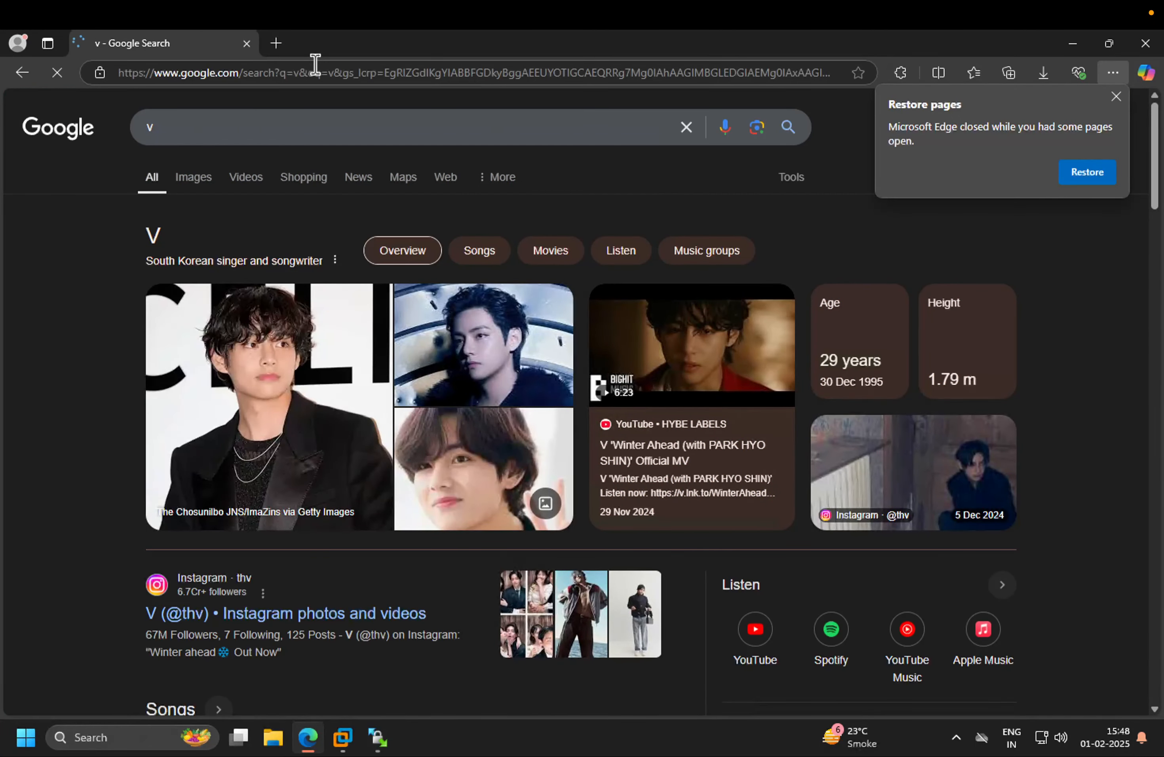
{"action": "left_click", "coordinate": [315, 64]}
{"action": "key", "text": "ctrl+v"}
{"action": "key", "text": "Return"}
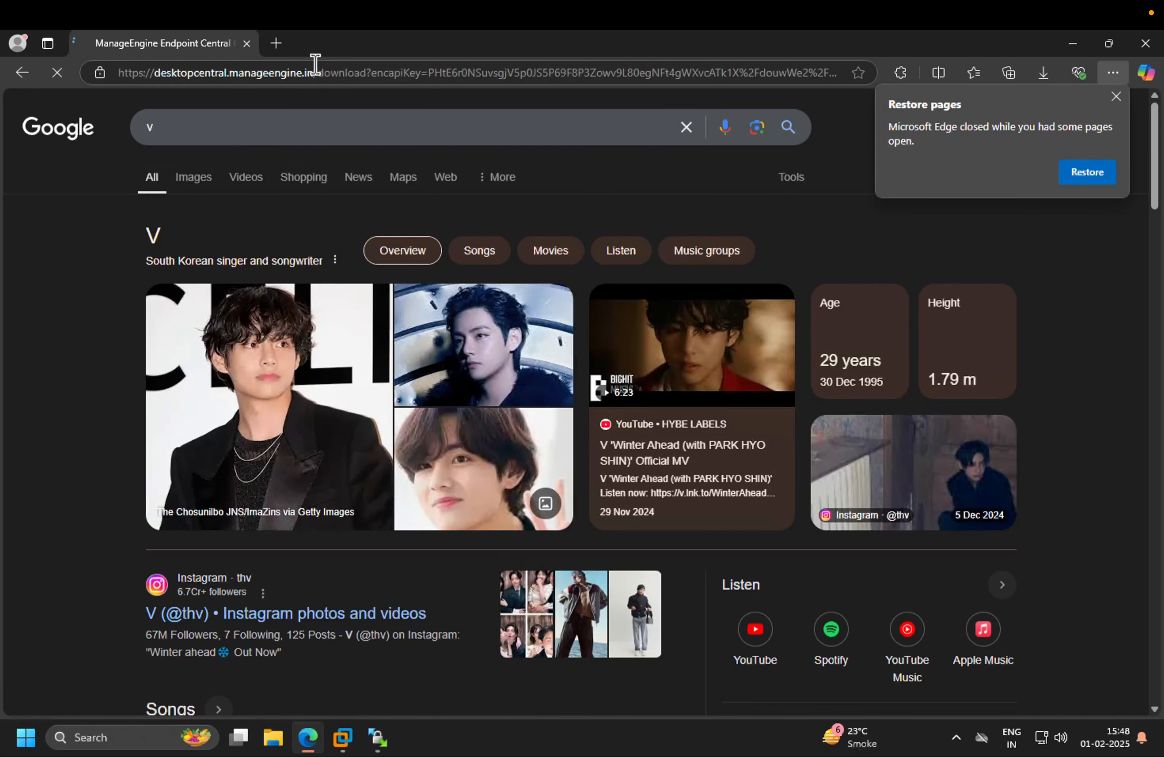
{"action": "left_click", "coordinate": [1115, 96]}
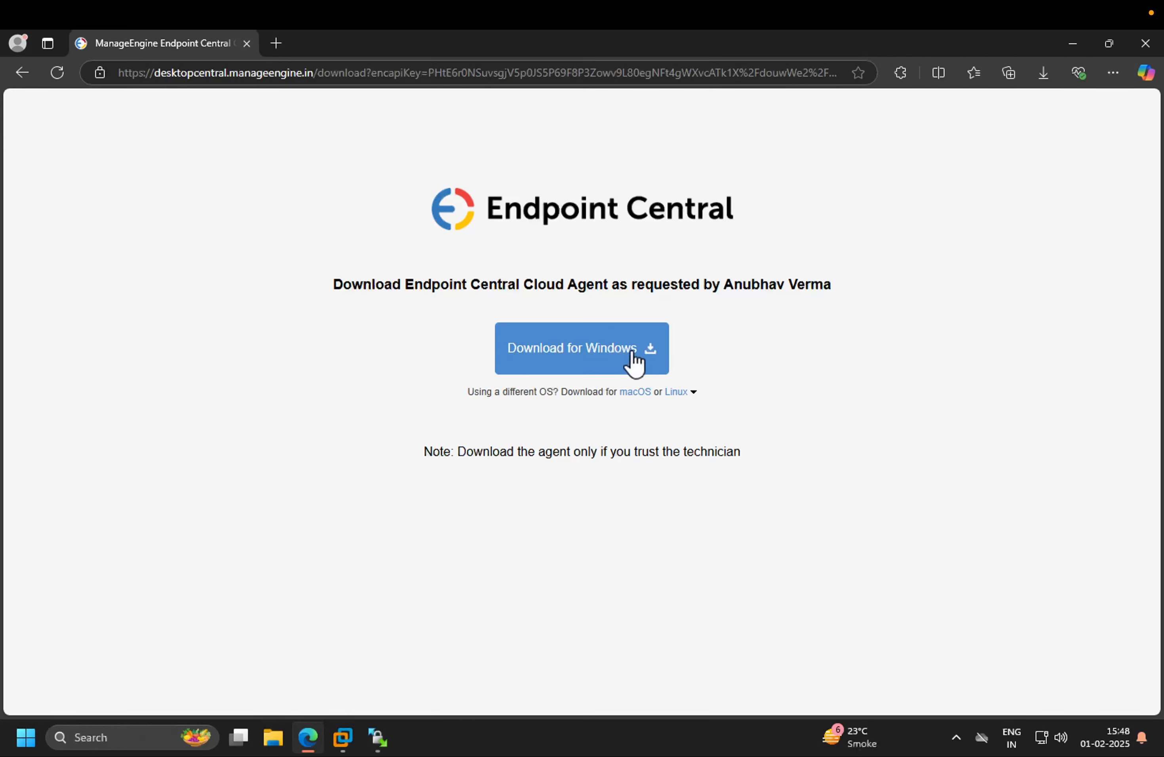
{"action": "left_click", "coordinate": [688, 395]}
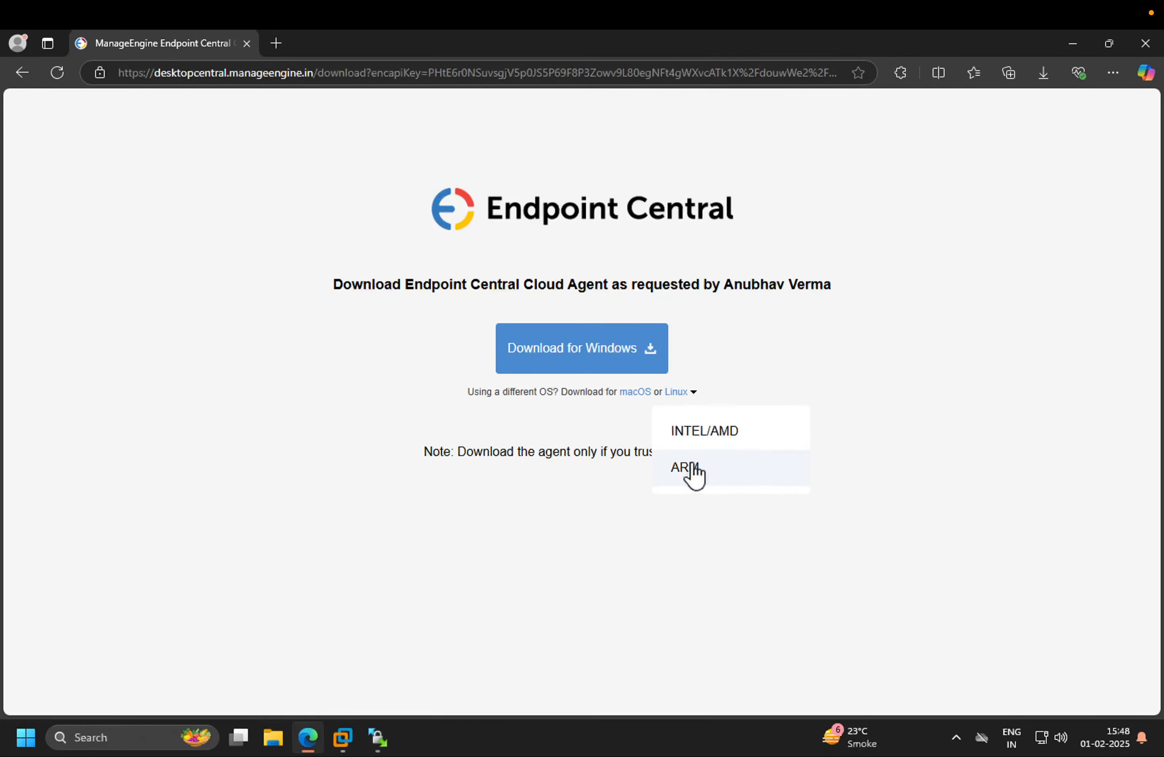
{"action": "left_click", "coordinate": [704, 437]}
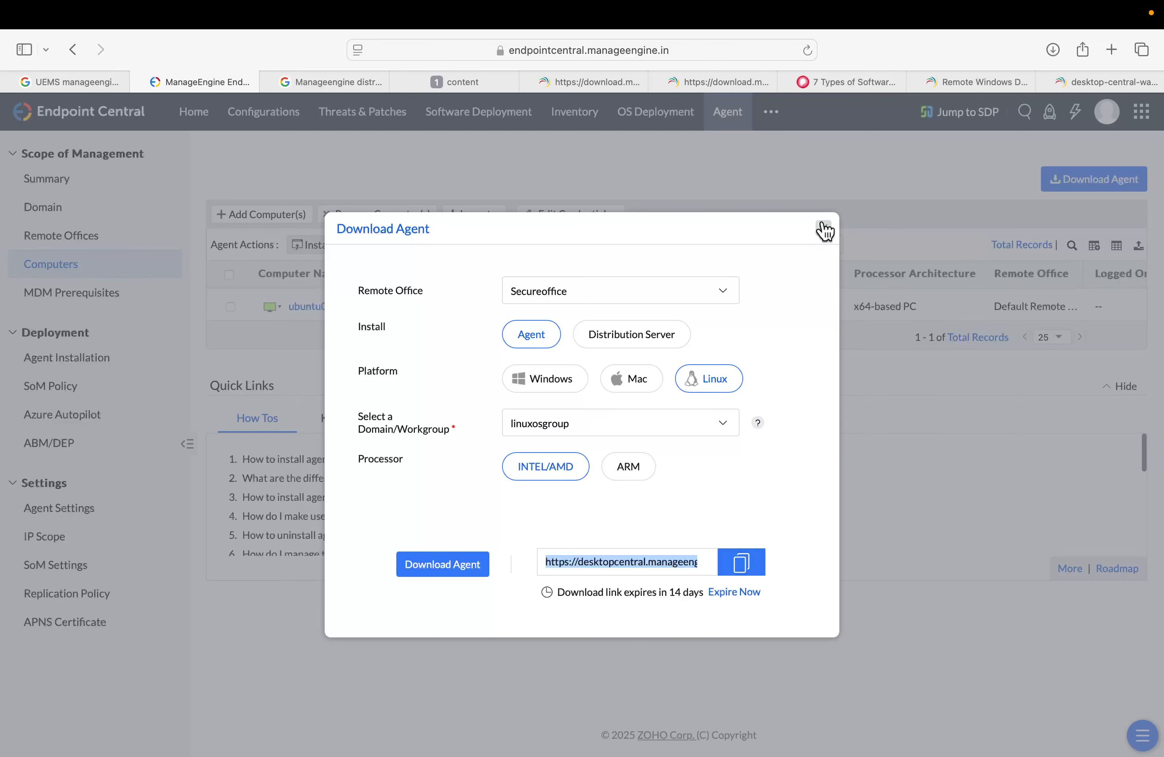
Reselect Secureoffice and the Linux platform in the Download Agent dialog and copy the download link again
{"action": "left_click", "coordinate": [636, 288]}
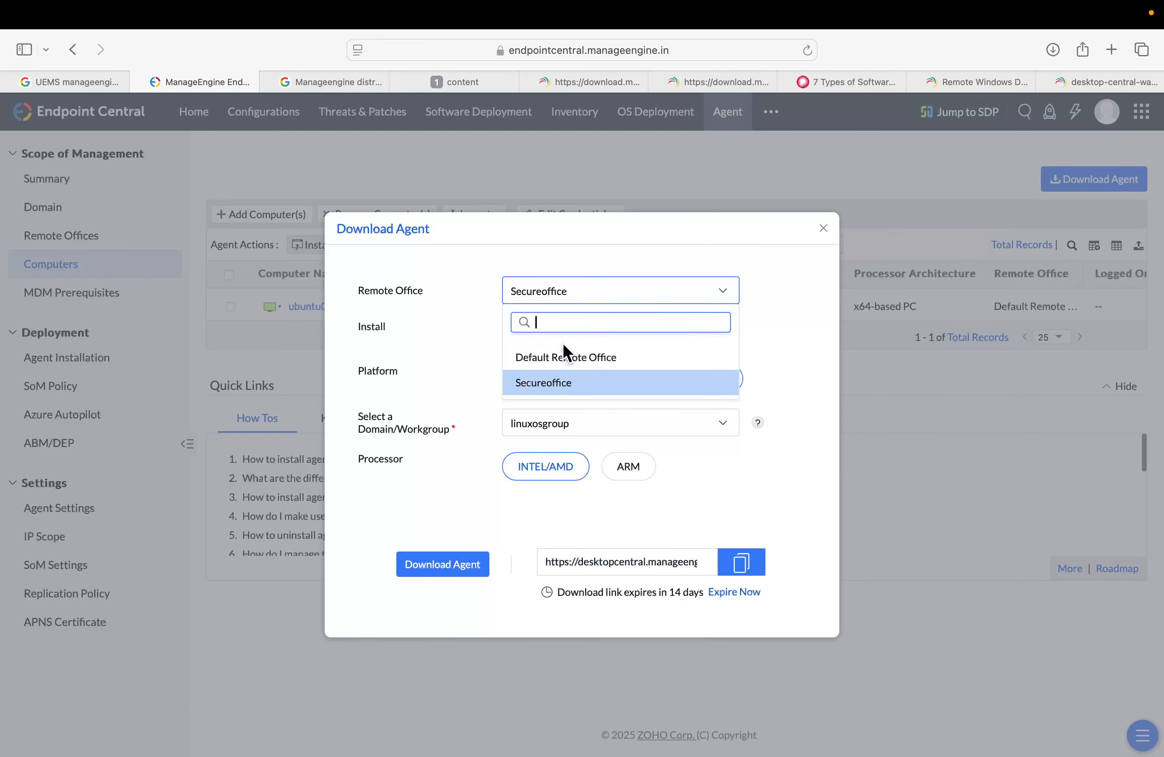
{"action": "left_click", "coordinate": [580, 359]}
{"action": "left_click", "coordinate": [632, 332]}
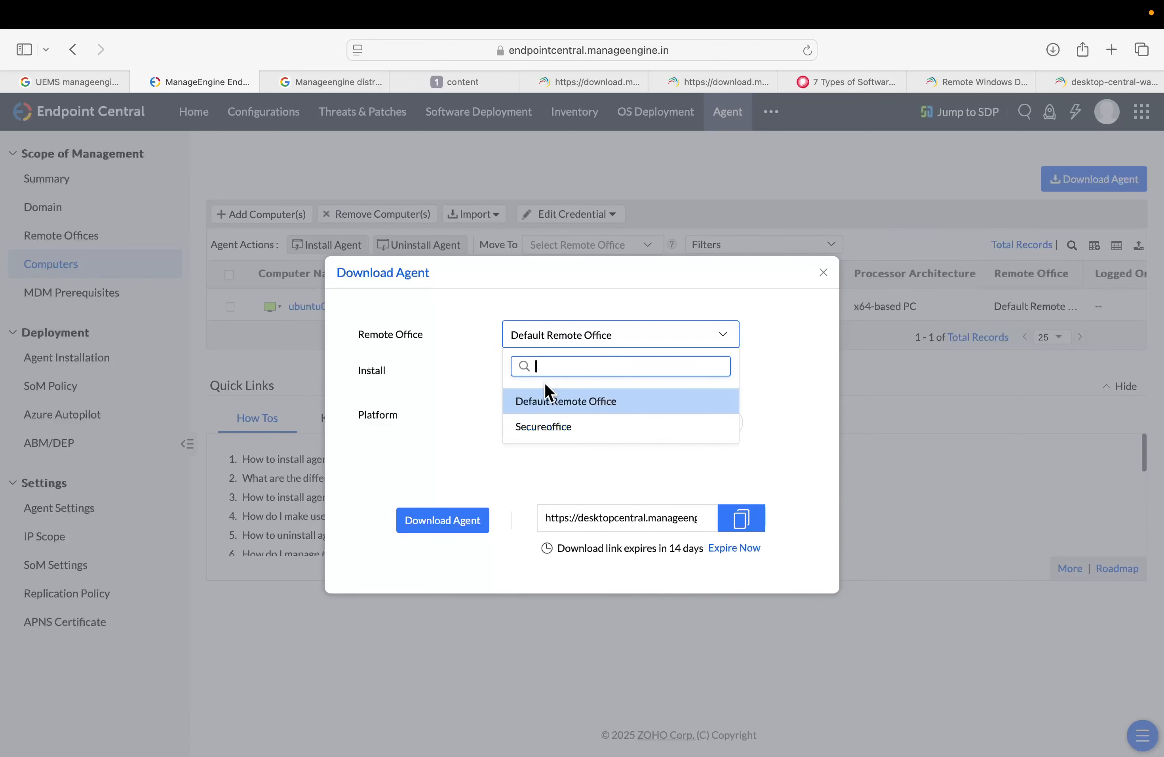
{"action": "left_click", "coordinate": [542, 426]}
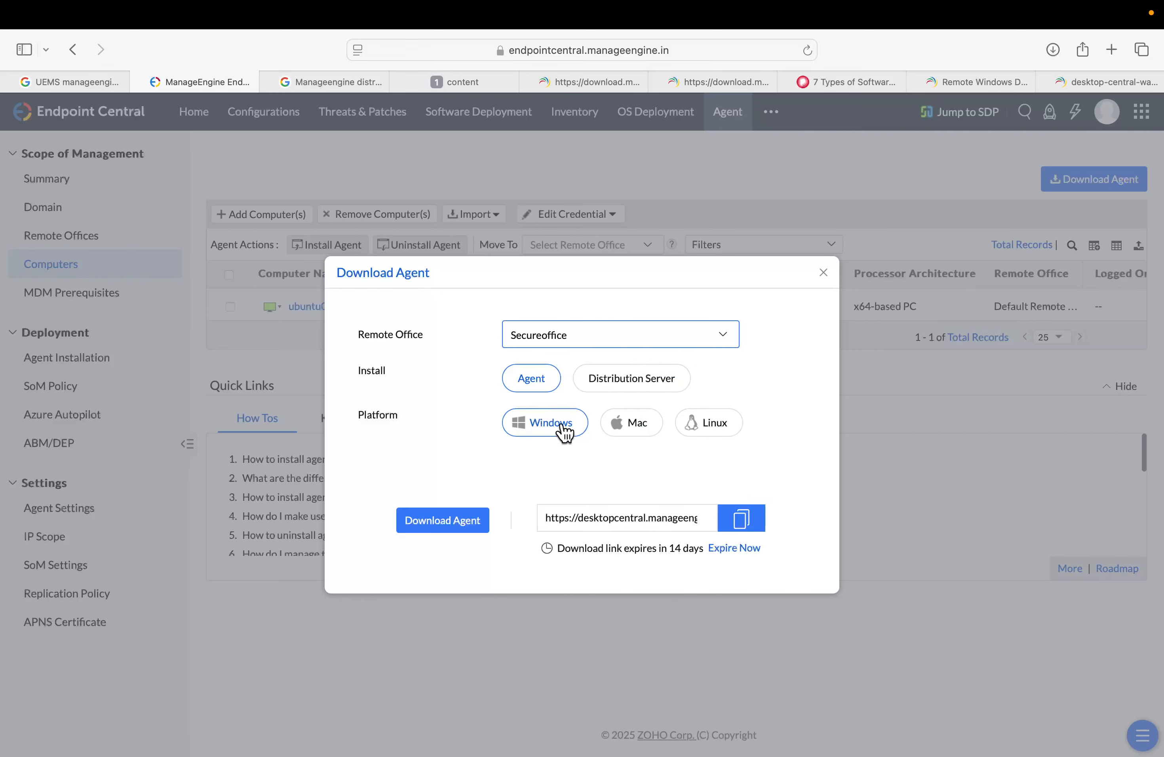
{"action": "left_click", "coordinate": [702, 426]}
{"action": "left_click", "coordinate": [741, 562]}
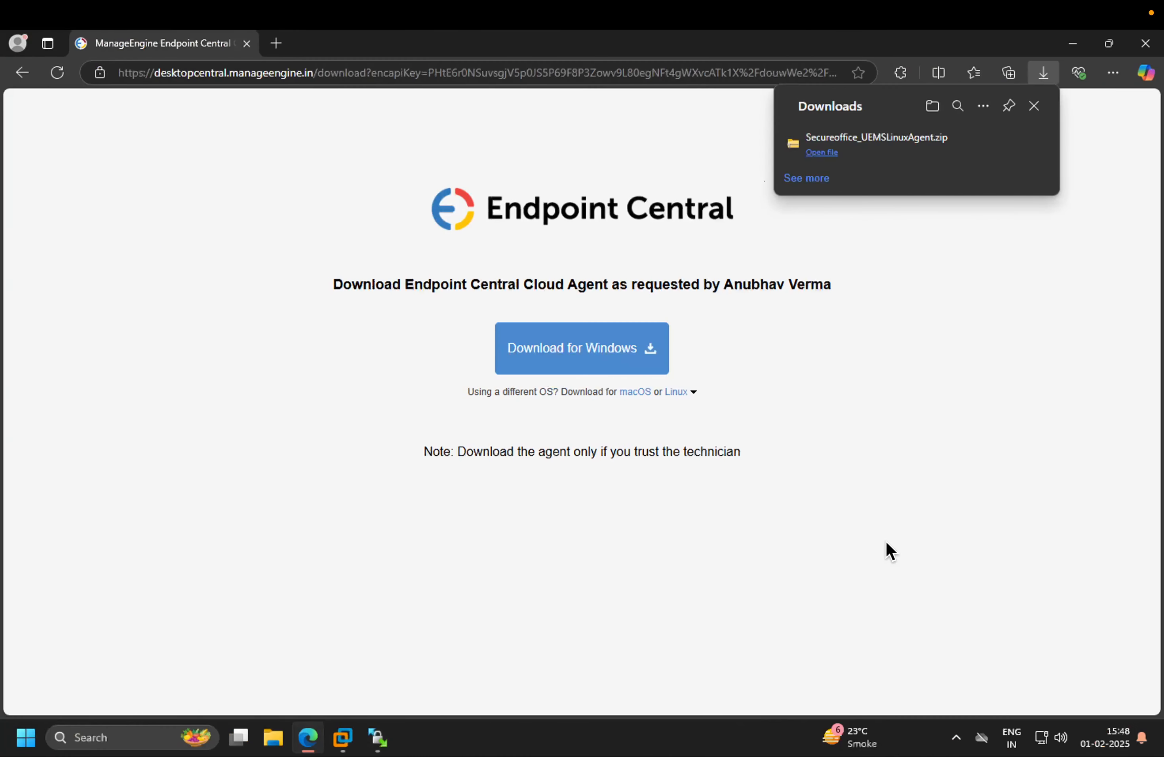
Show the downloaded Secureoffice_UEMSLinuxAgent.zip in its folder, then close the folder and minimize the browser
{"action": "mouse_move", "coordinate": [920, 161]}
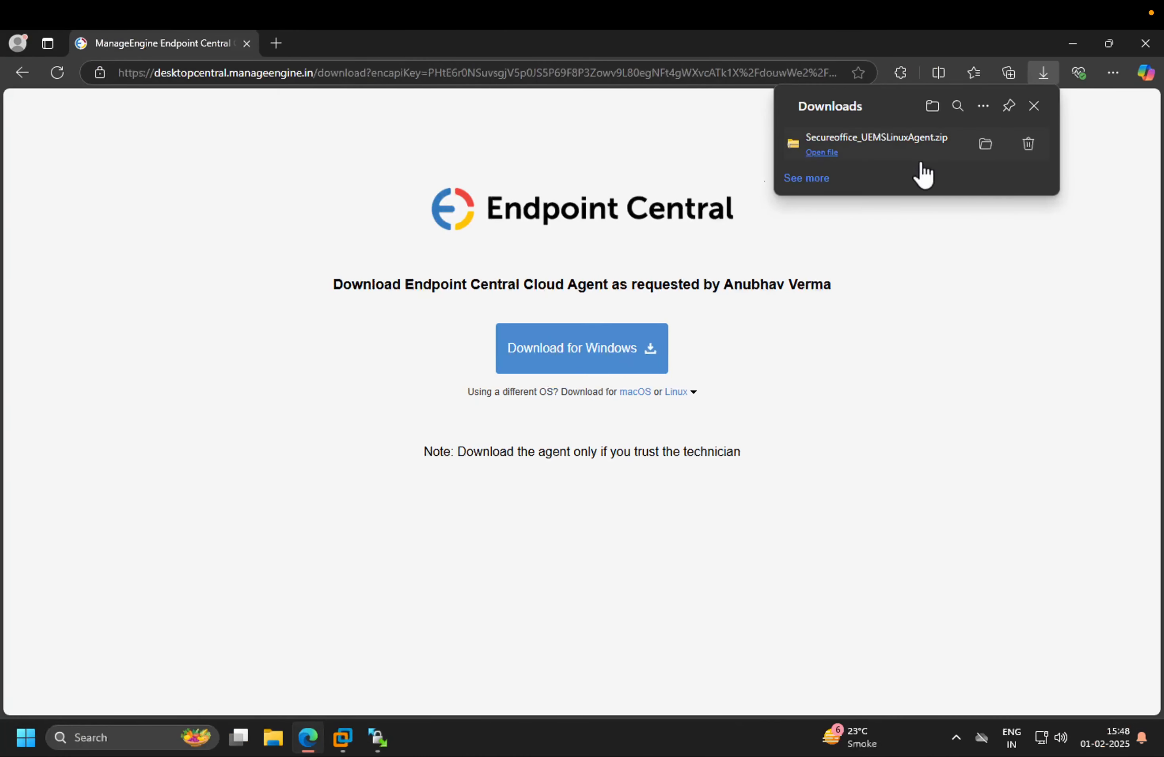
{"action": "left_click", "coordinate": [989, 144]}
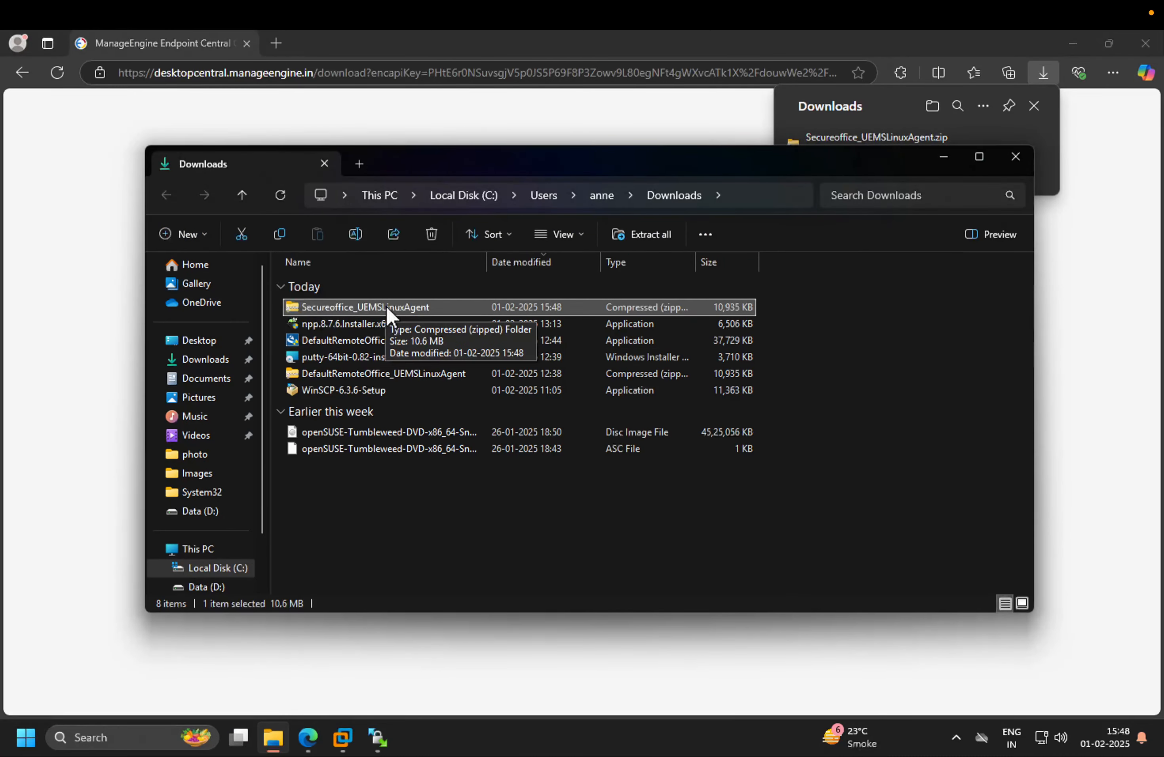
{"action": "left_click", "coordinate": [1101, 317]}
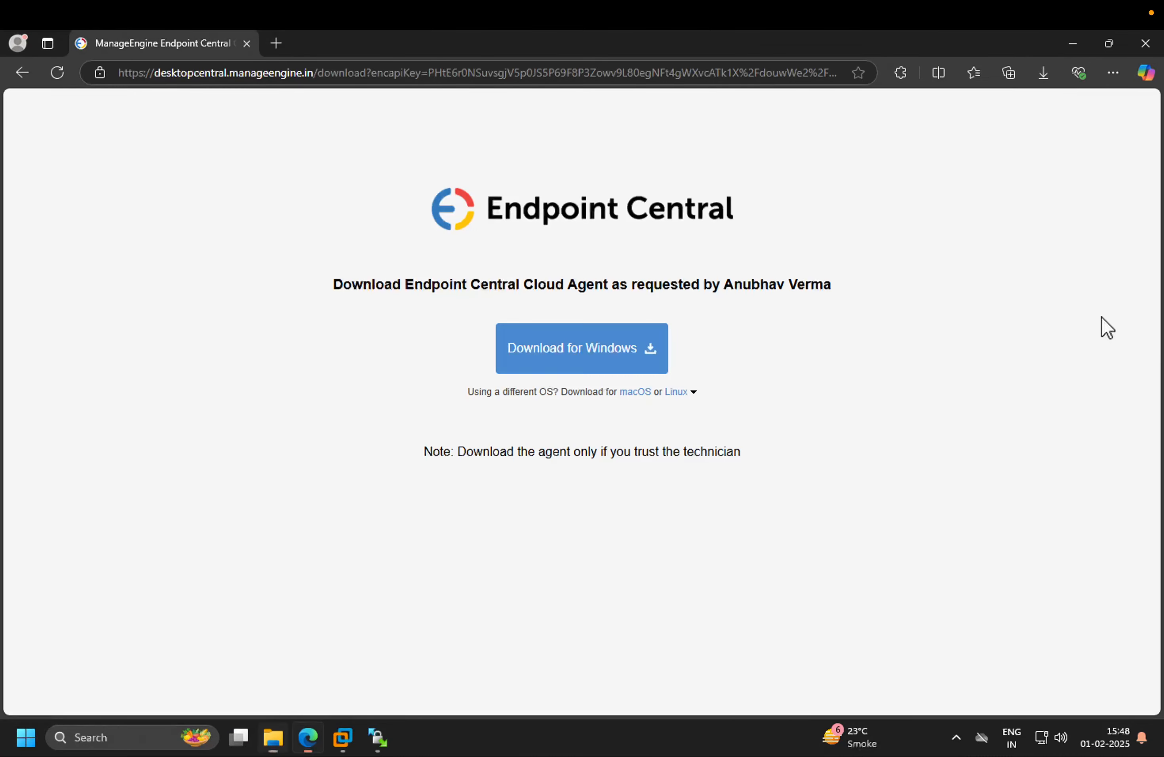
{"action": "left_click", "coordinate": [1074, 45]}
{"action": "left_click", "coordinate": [942, 156]}
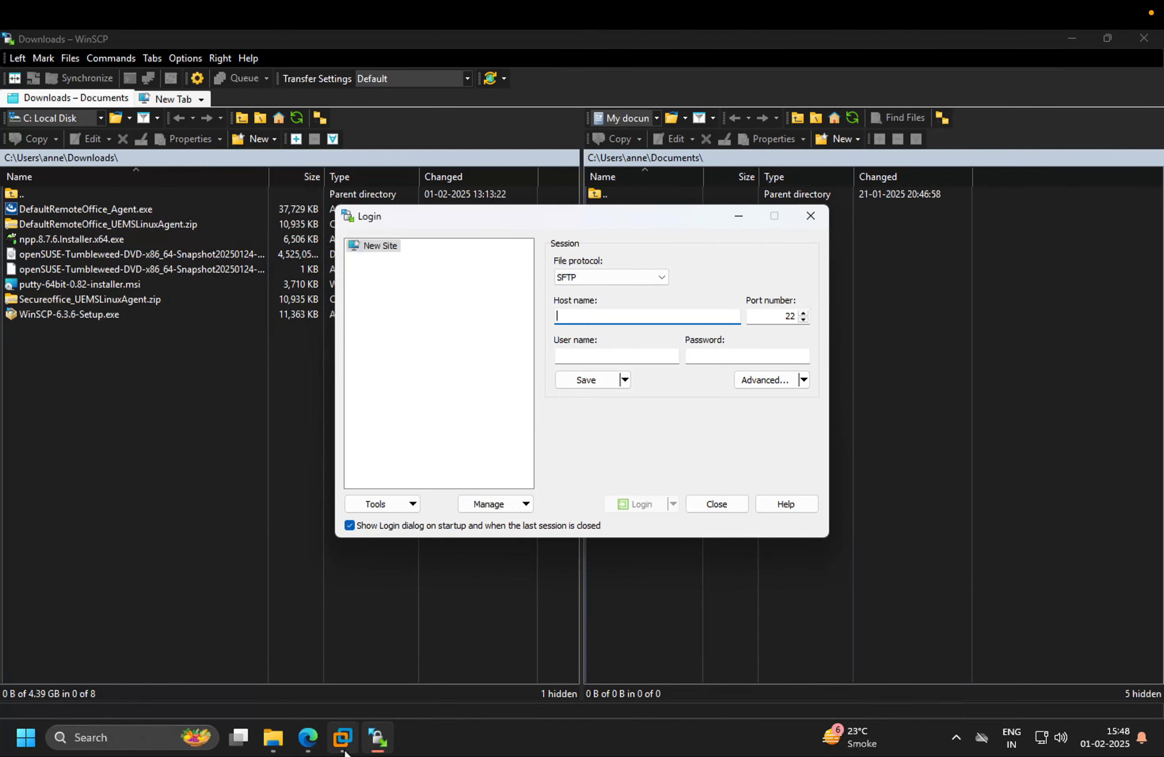
Close the Download Agent dialog and return to the Remote Offices list
{"action": "key", "text": "ctrl+Right"}
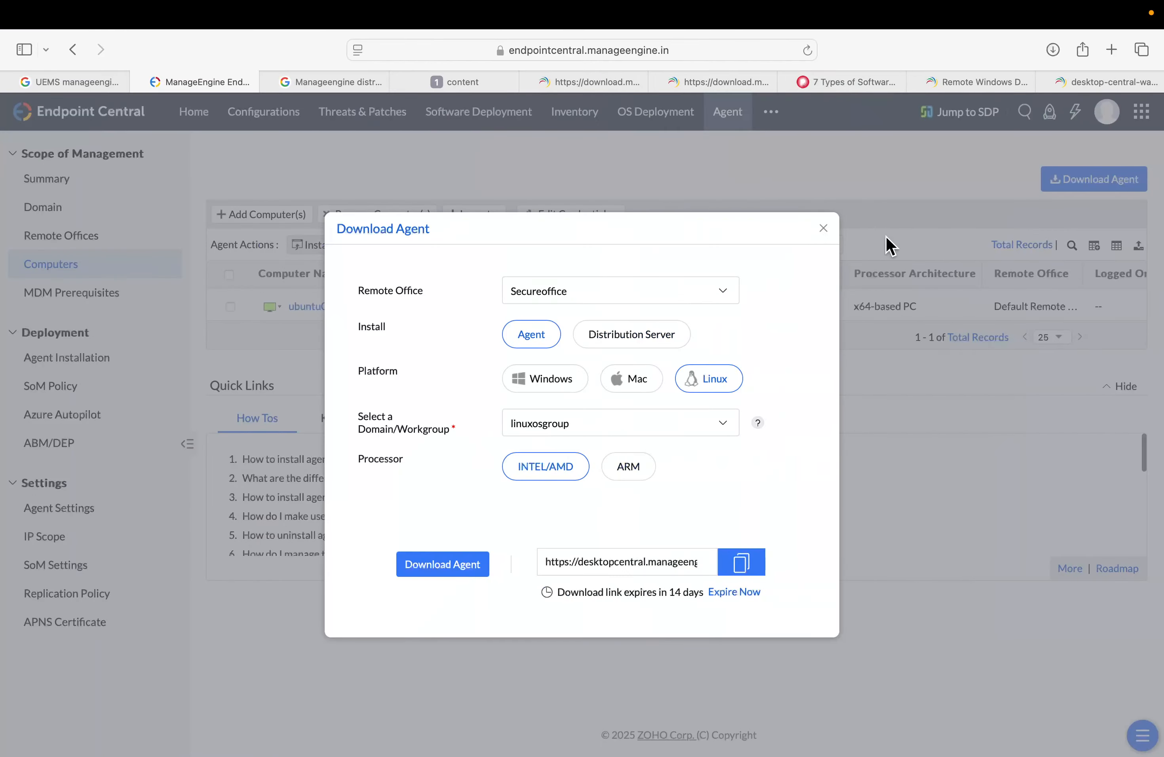
{"action": "left_click", "coordinate": [824, 228]}
{"action": "left_click", "coordinate": [49, 235]}
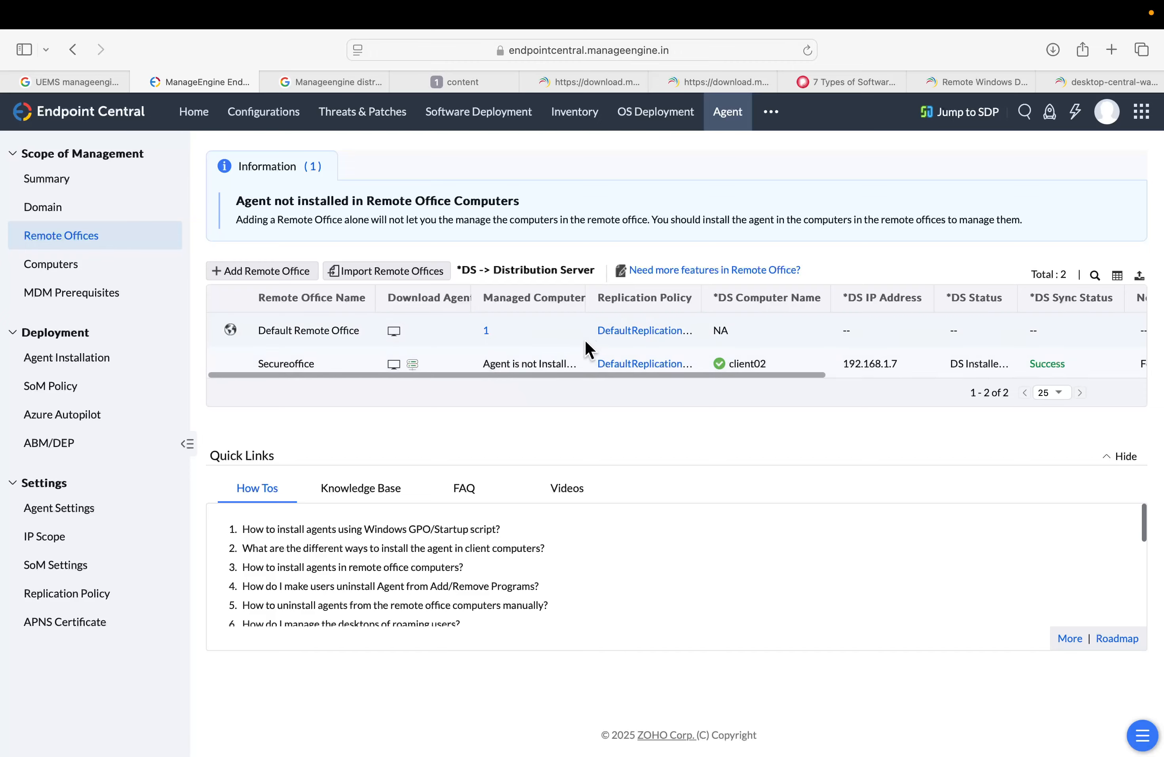
{"action": "left_click_drag", "start_coordinate": [584, 297], "coordinate": [636, 300]}
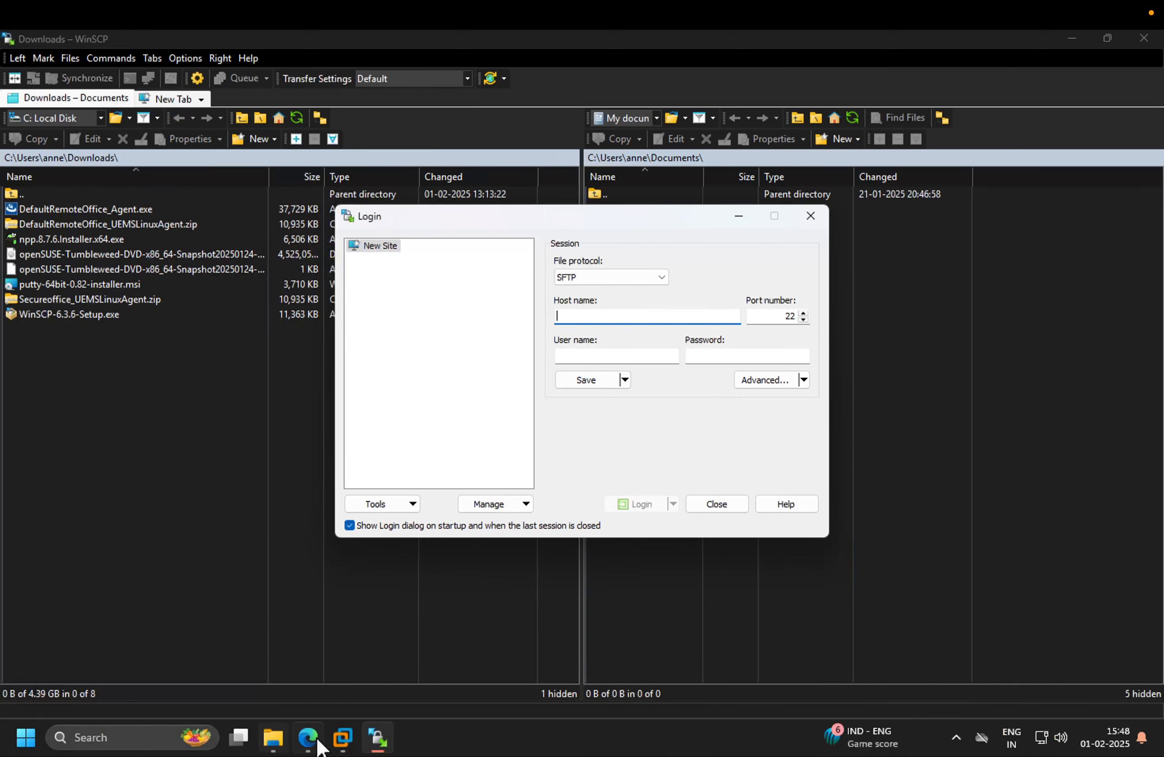
Switch to the Ubuntu virtual machine and log in with the user's password
{"action": "mouse_move", "coordinate": [342, 737]}
{"action": "left_click", "coordinate": [612, 639]}
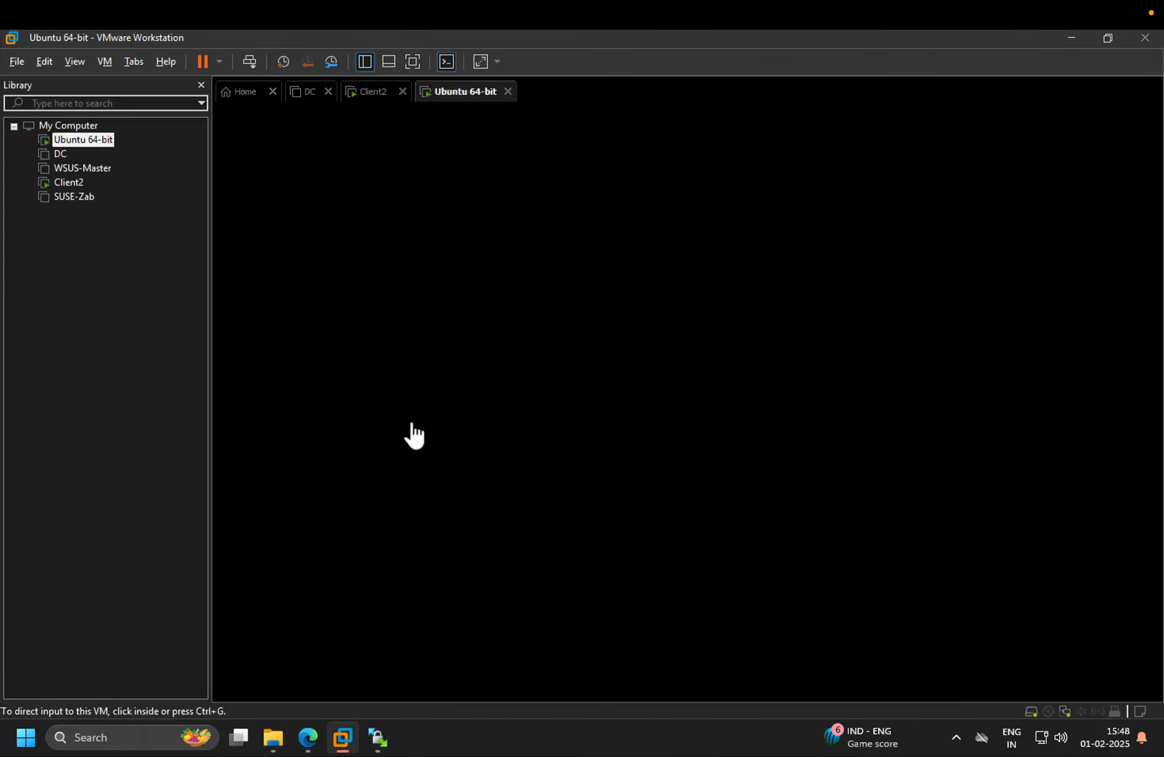
{"action": "left_click", "coordinate": [412, 423]}
{"action": "left_click", "coordinate": [421, 417]}
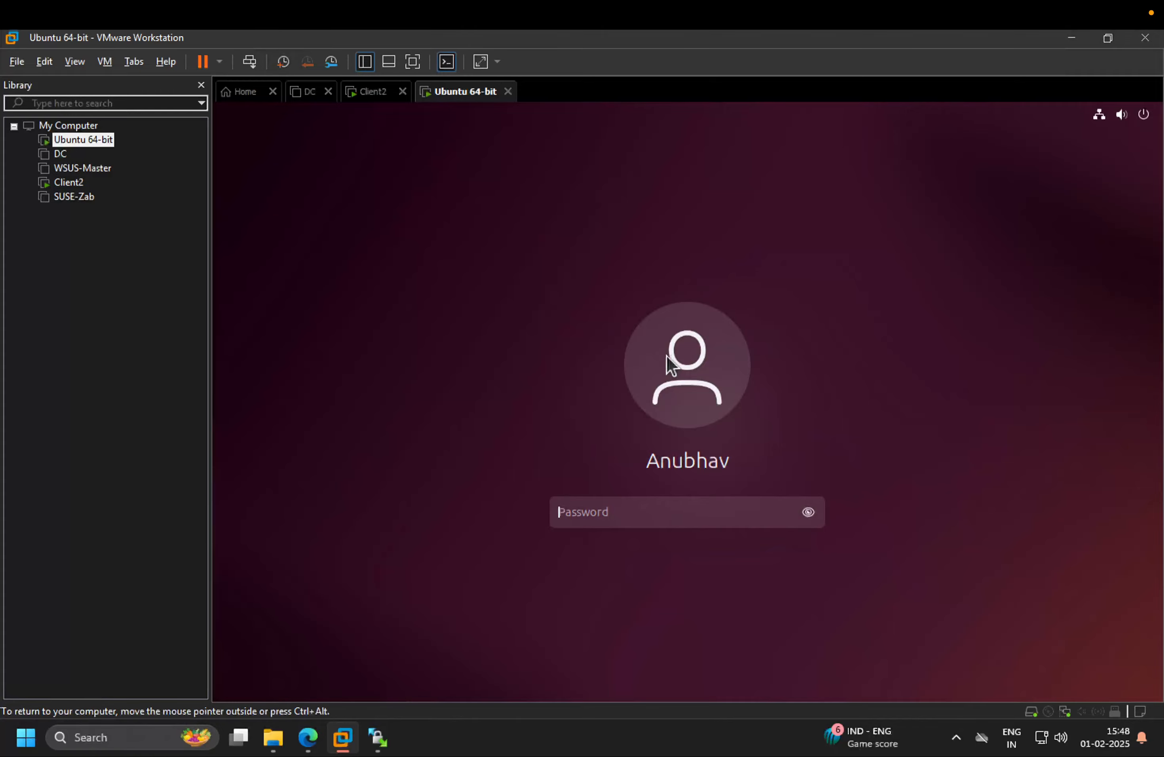
{"action": "type", "text": "•"}
{"action": "key", "text": "Return"}
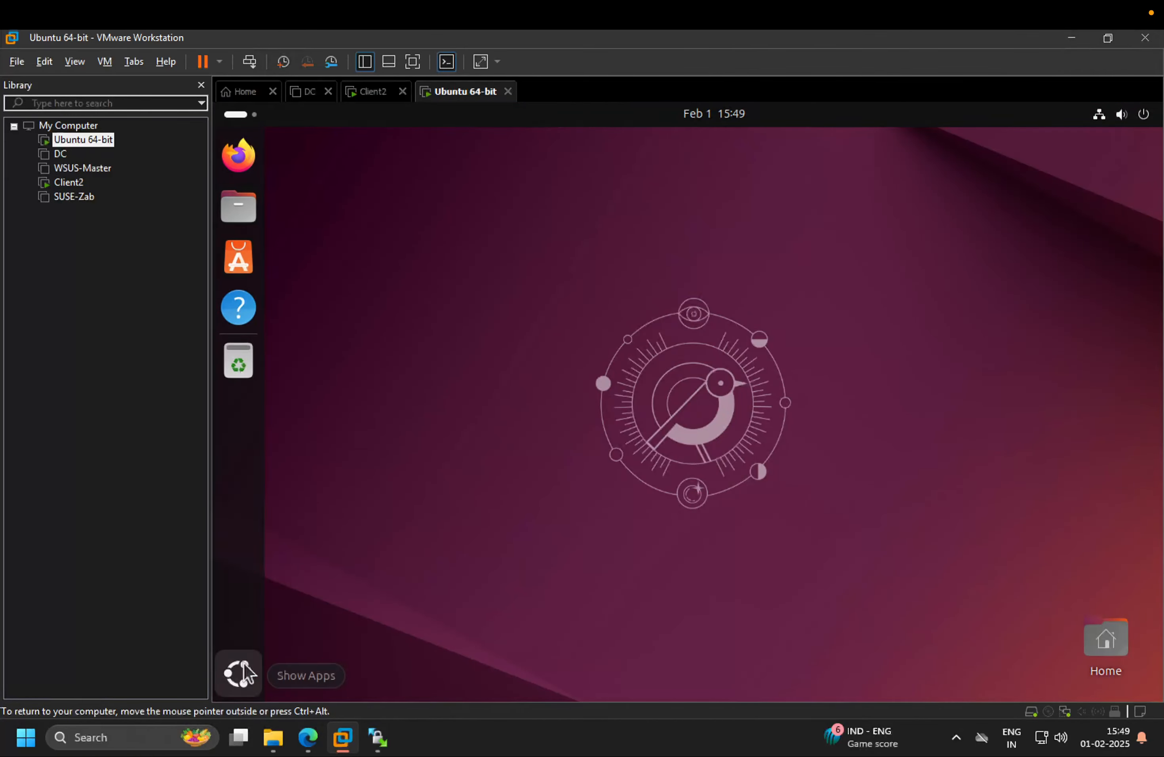
Open a terminal on the Ubuntu machine and switch to root with sudo su, entering the user's password
{"action": "left_click", "coordinate": [238, 672]}
{"action": "left_click", "coordinate": [883, 362]}
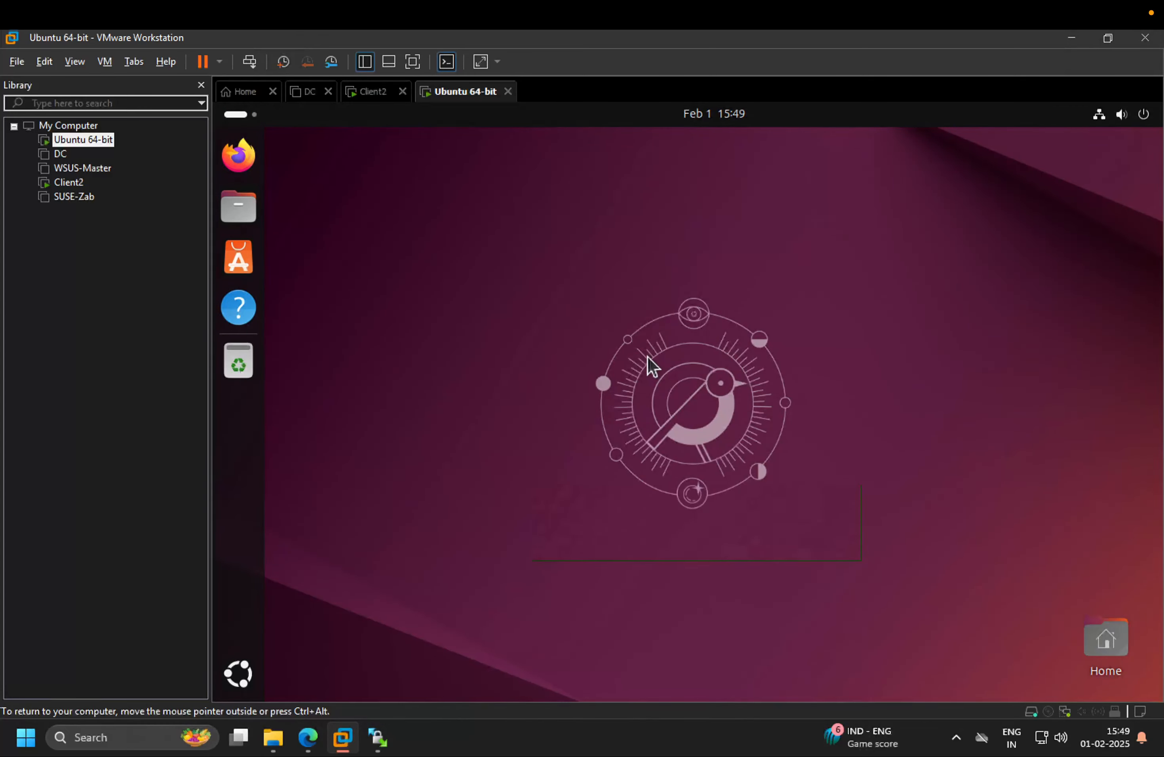
{"action": "type", "text": "sudo su"}
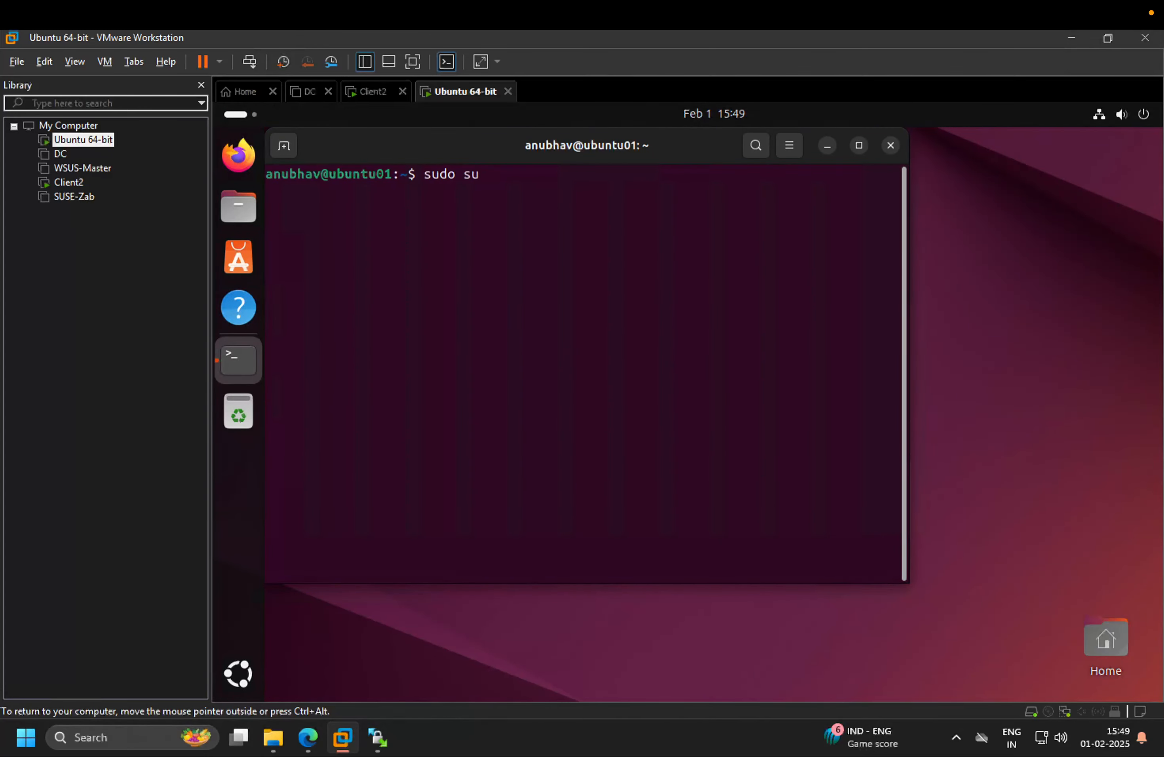
{"action": "key", "text": "Return"}
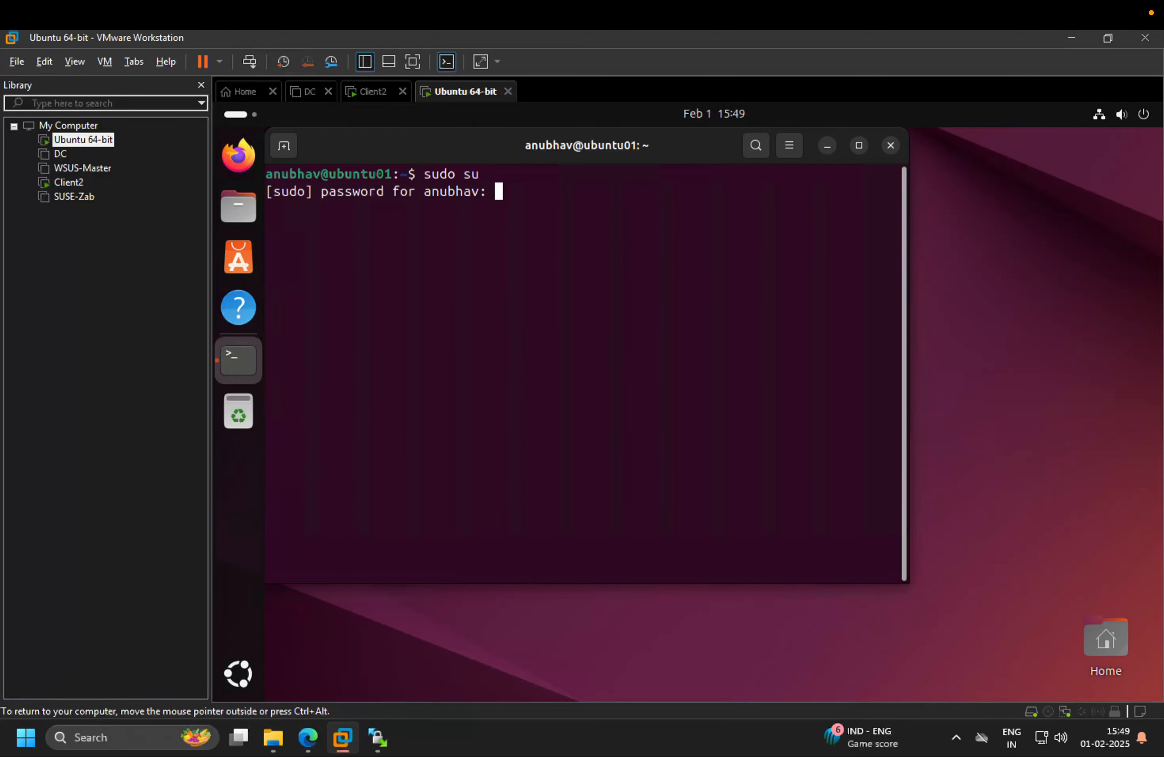
{"action": "key", "text": "Return"}
Look up the machine's IP address with ifconfig and log in over SFTP to 192.168.1.6 with the user's name and password
{"action": "key", "text": "Return"}
{"action": "key", "text": "Return"}
{"action": "key", "text": "Return"}
{"action": "key", "text": "Return"}
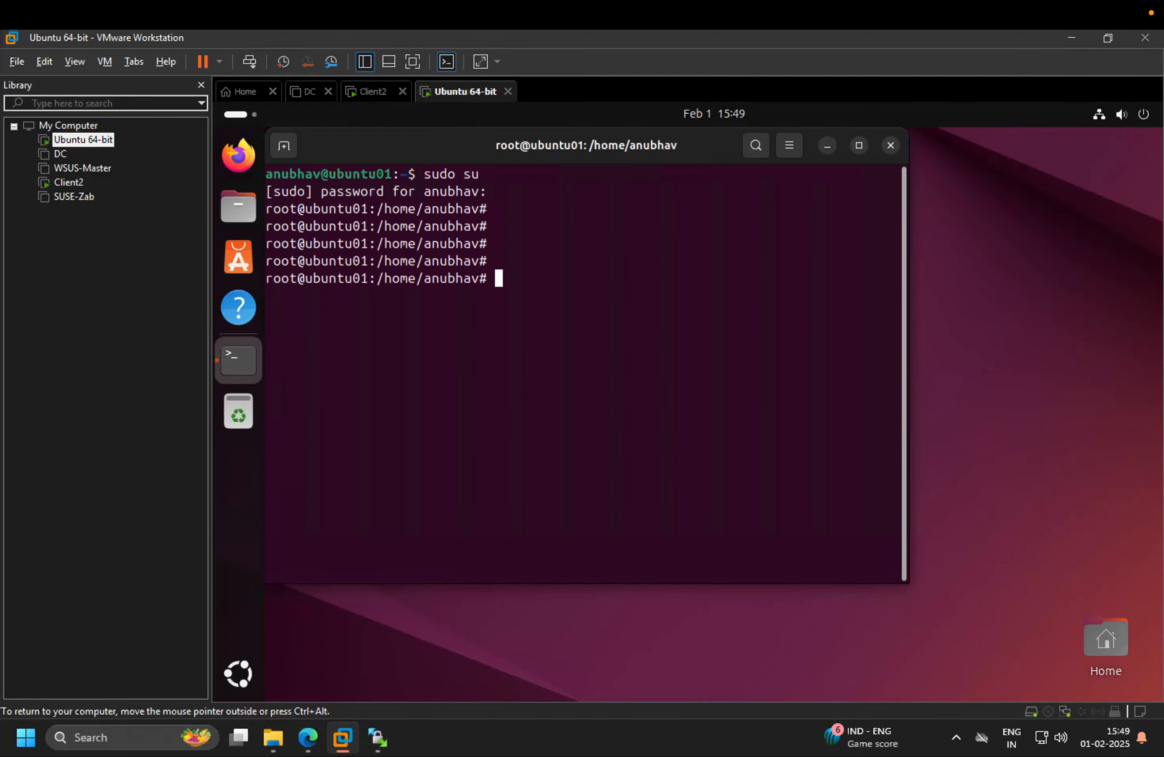
{"action": "type", "text": "ifconfig"}
{"action": "key", "text": "Return"}
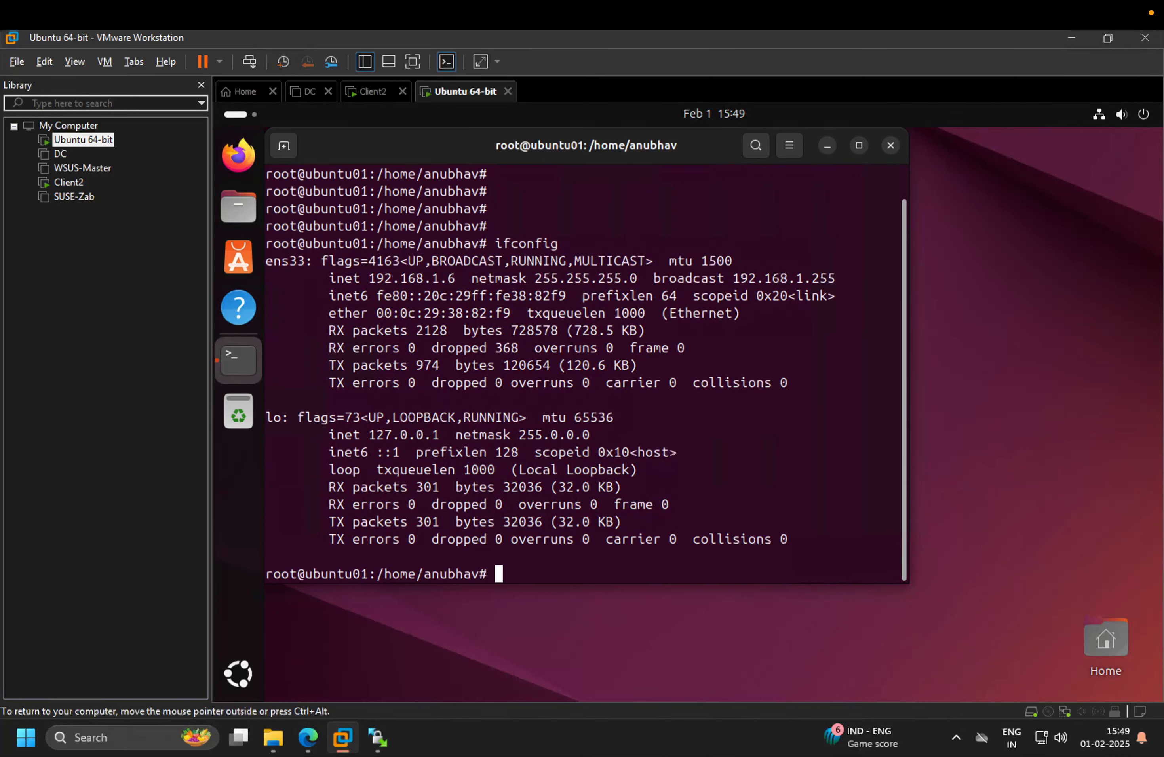
{"action": "left_click", "coordinate": [378, 736]}
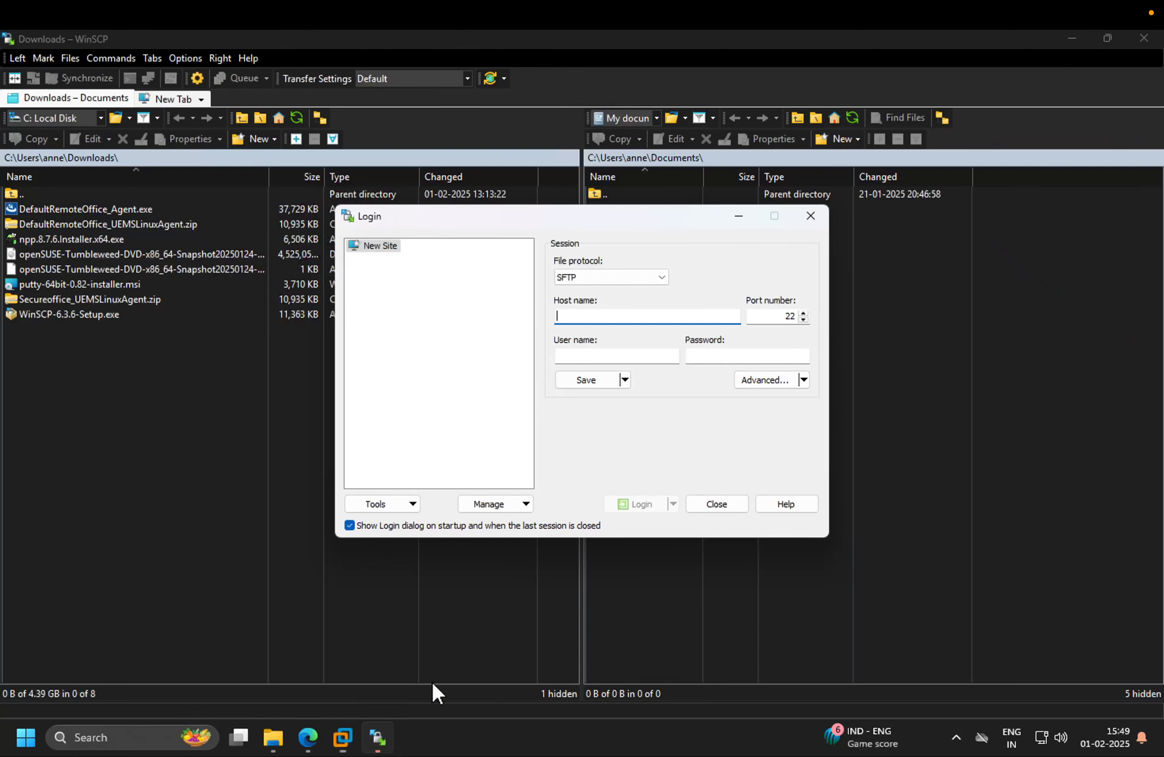
{"action": "type", "text": "192.168.1.6"}
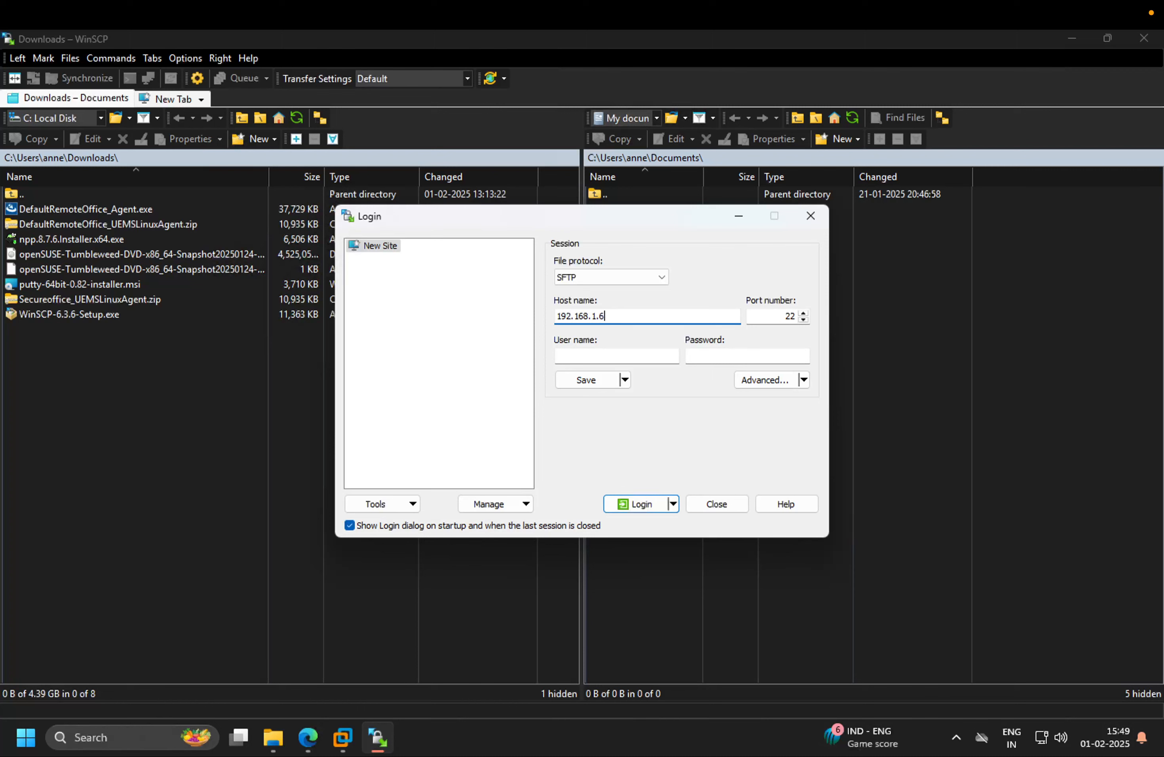
{"action": "key", "text": "Tab"}
{"action": "key", "text": "Tab"}
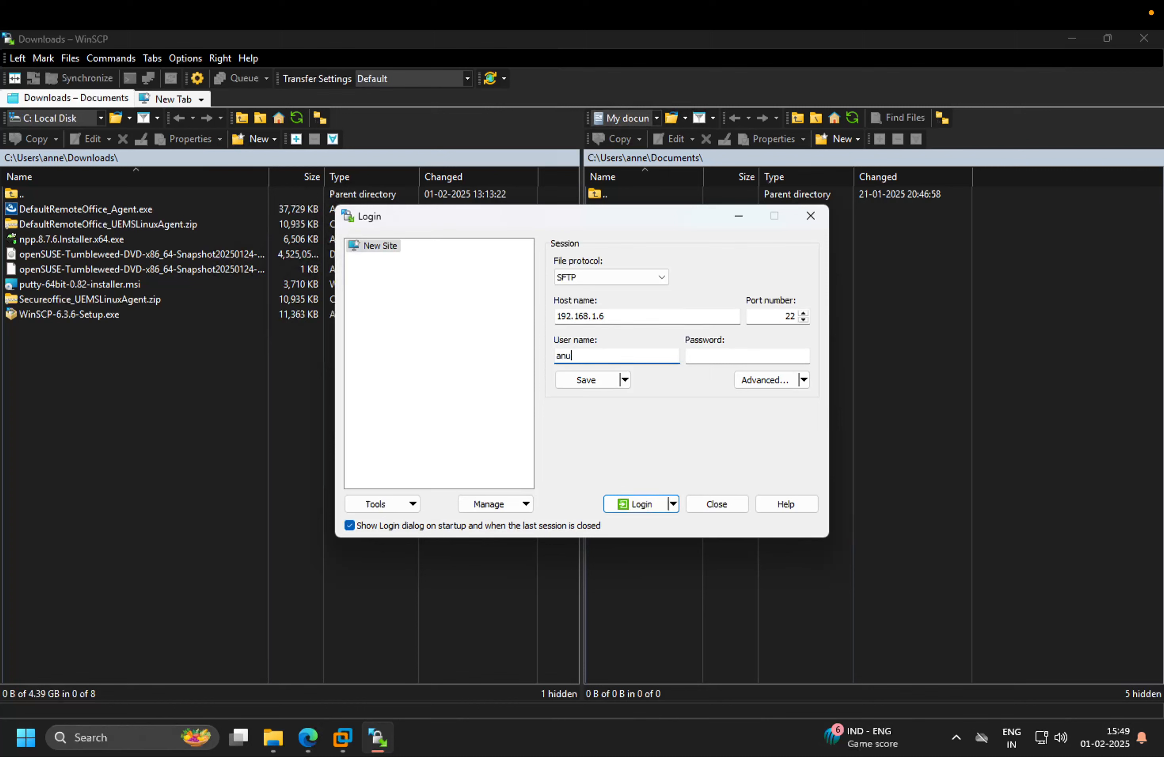
{"action": "key", "text": "Tab"}
{"action": "key", "text": "Return"}
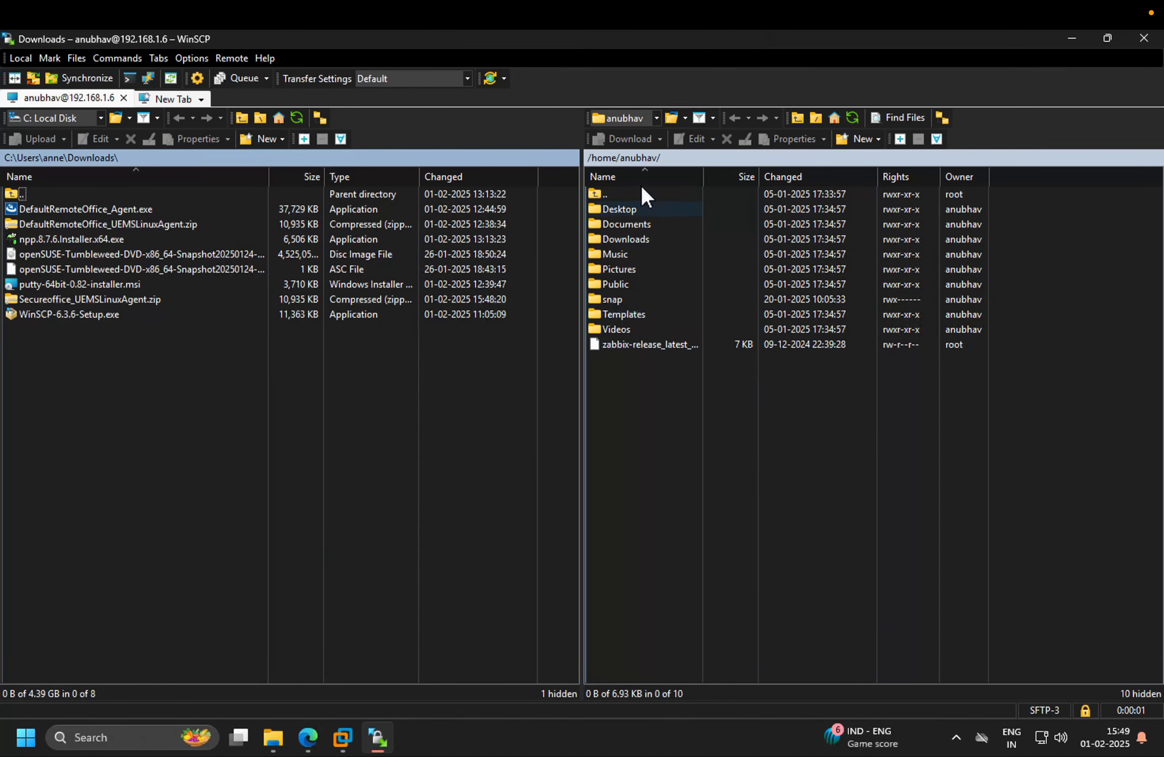
Open the /tmp folder on the Ubuntu machine and re-sort the local Downloads list
{"action": "double_click", "coordinate": [618, 196]}
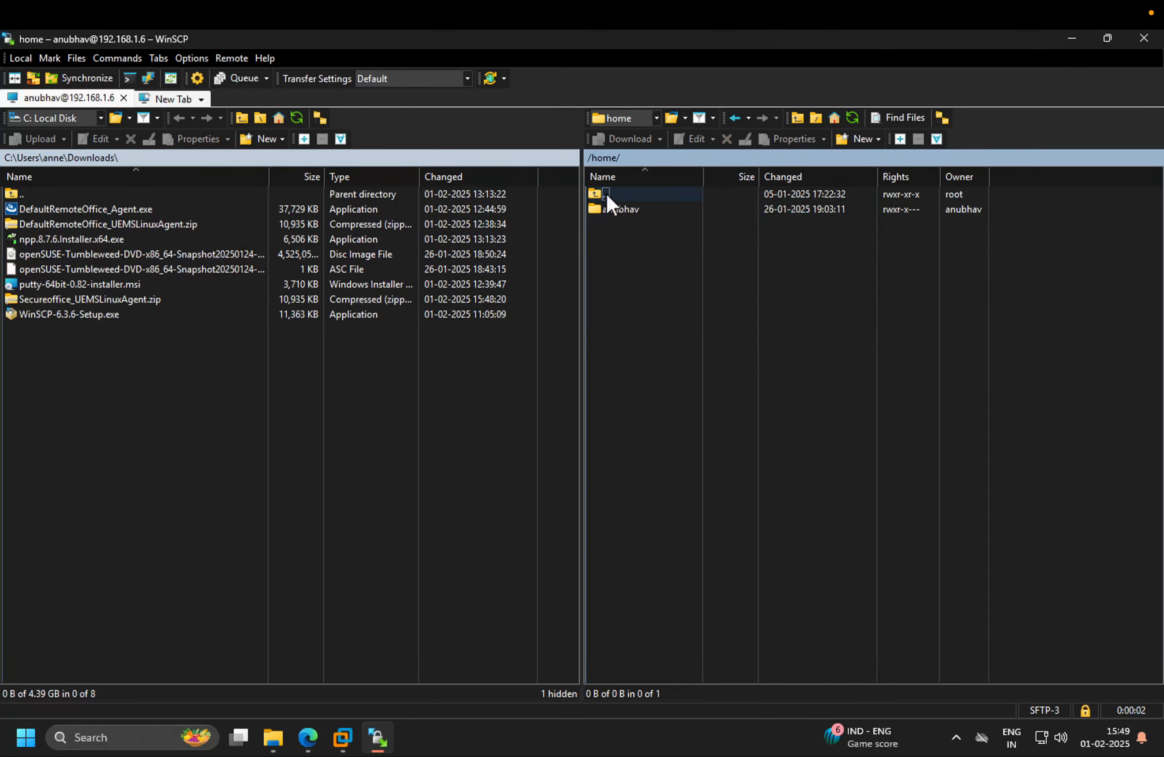
{"action": "double_click", "coordinate": [618, 196]}
{"action": "double_click", "coordinate": [613, 494]}
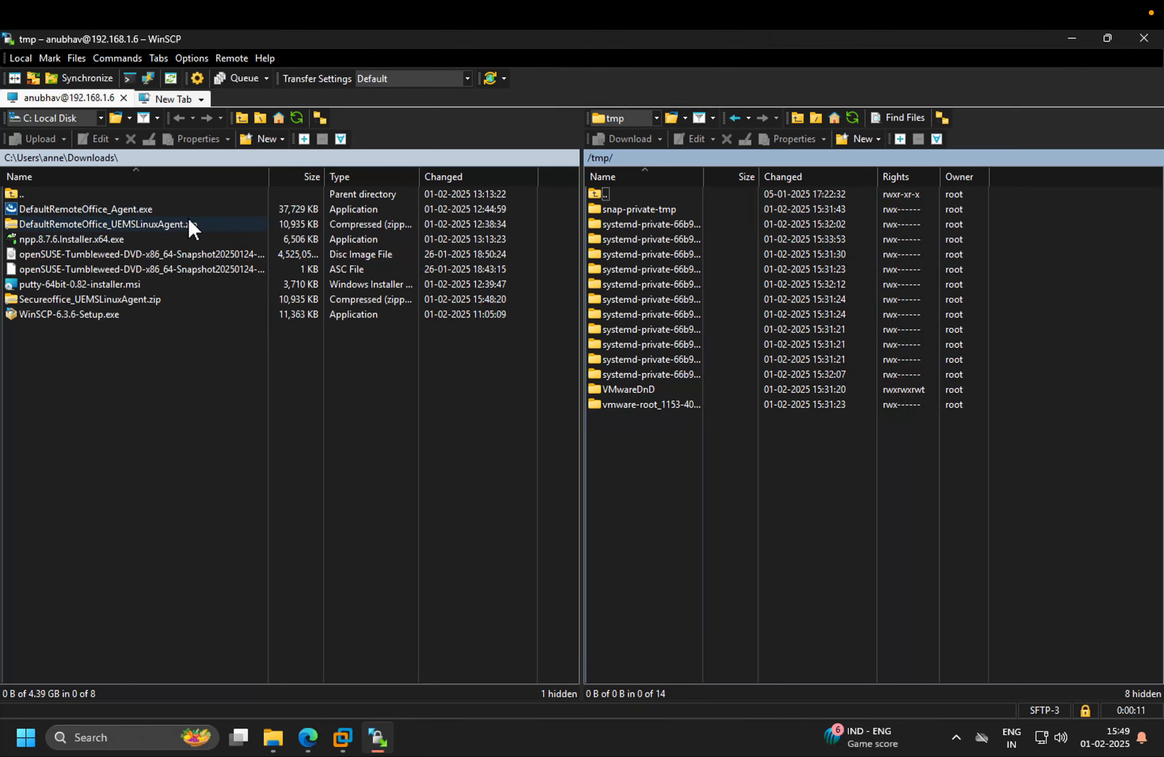
{"action": "left_click", "coordinate": [291, 181]}
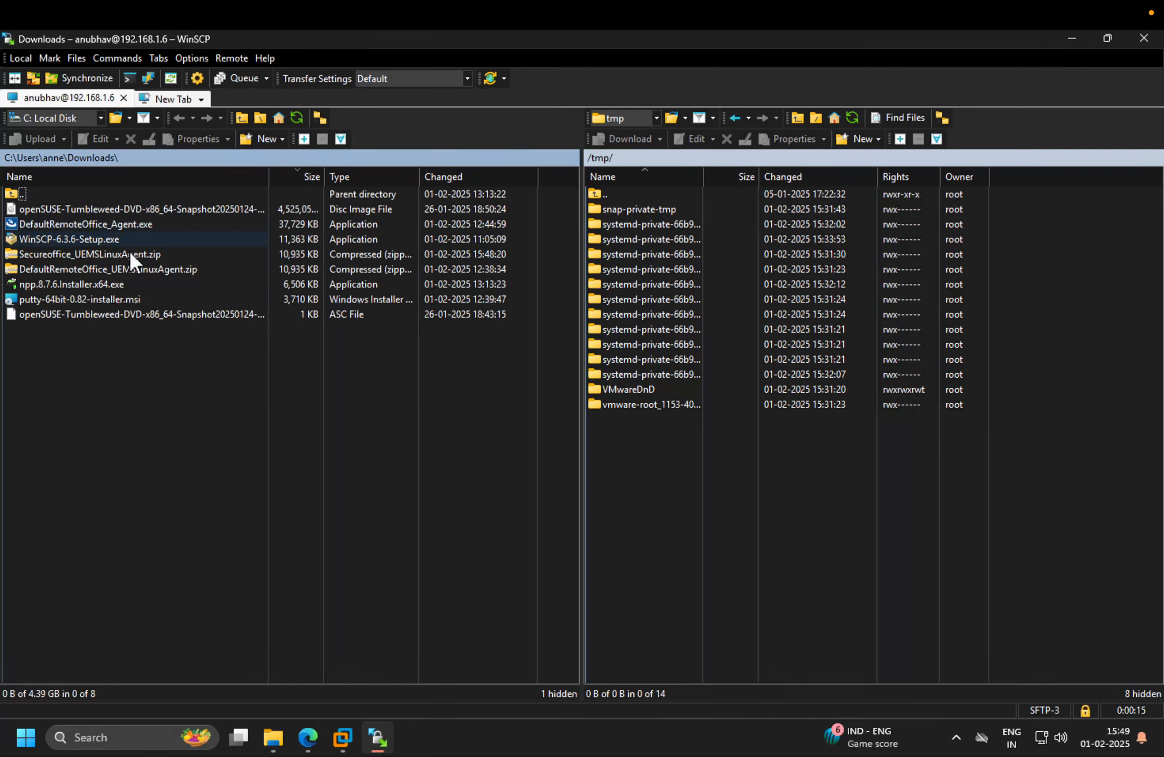
{"action": "left_click", "coordinate": [148, 275]}
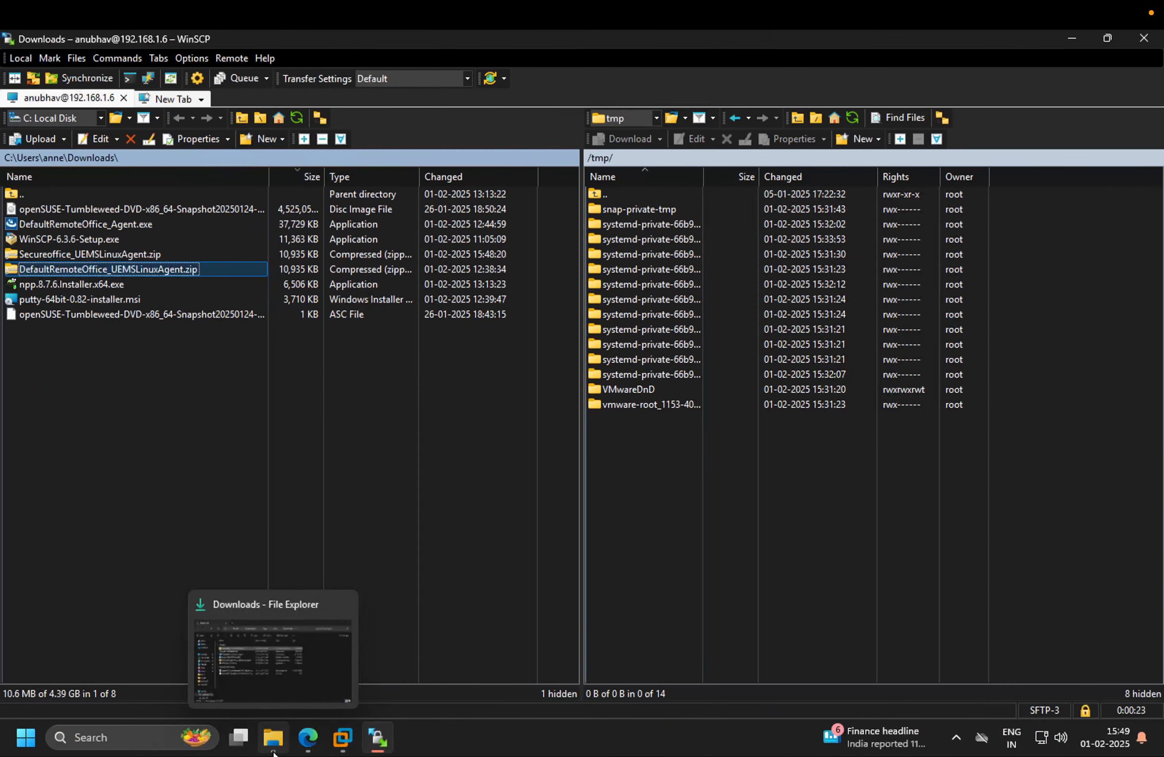
Delete every file in the Downloads folder except Secureoffice_UEMSLinuxAgent.zip
{"action": "left_click", "coordinate": [273, 737]}
{"action": "left_click_drag", "start_coordinate": [477, 561], "coordinate": [315, 329]}
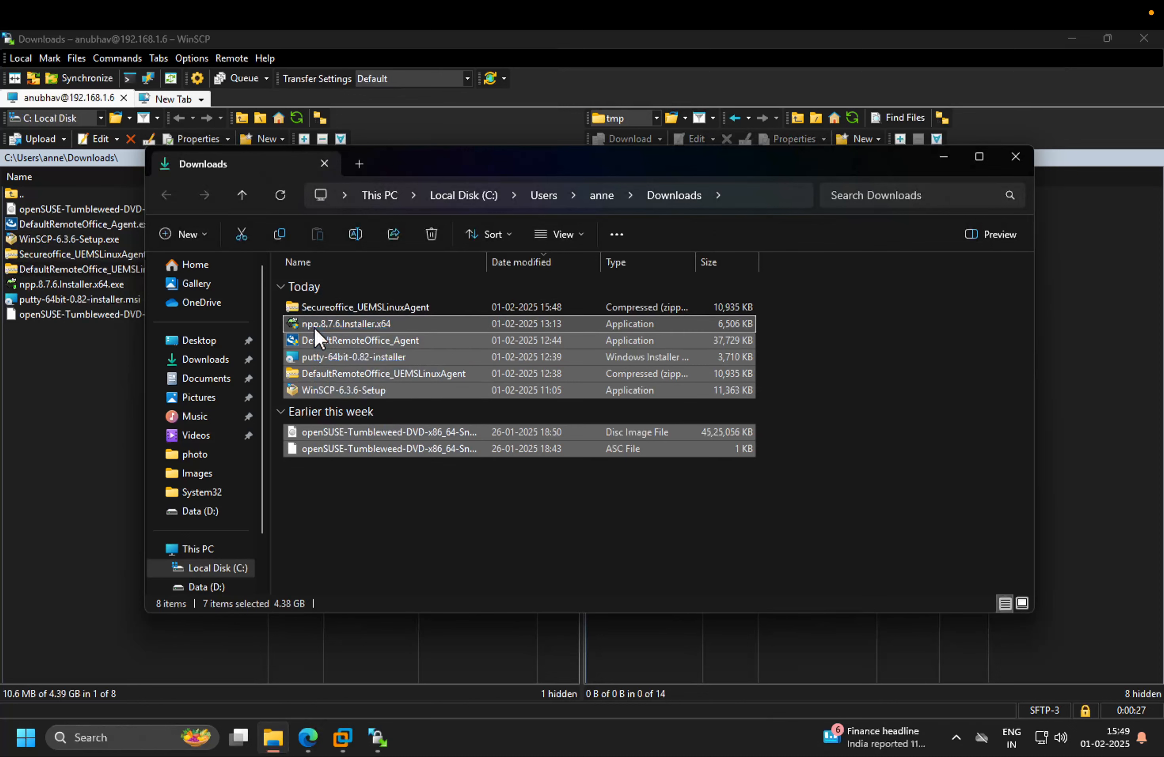
{"action": "right_click", "coordinate": [315, 329]}
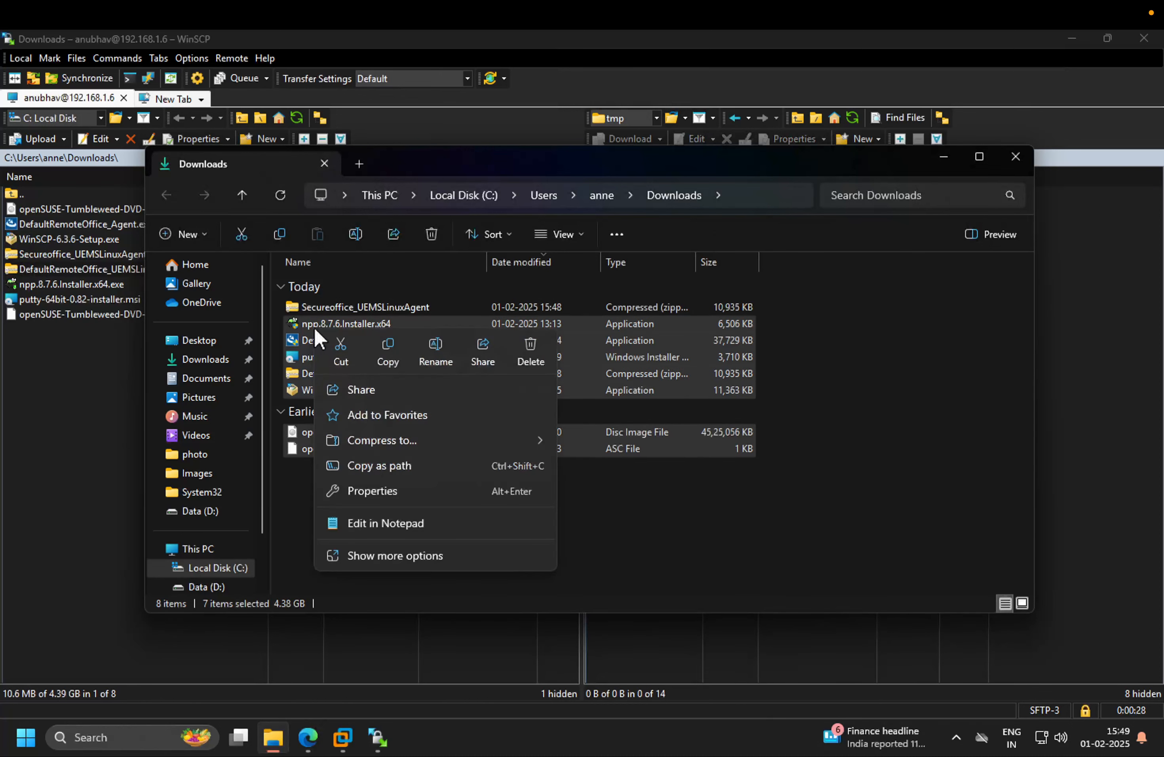
{"action": "left_click", "coordinate": [534, 349]}
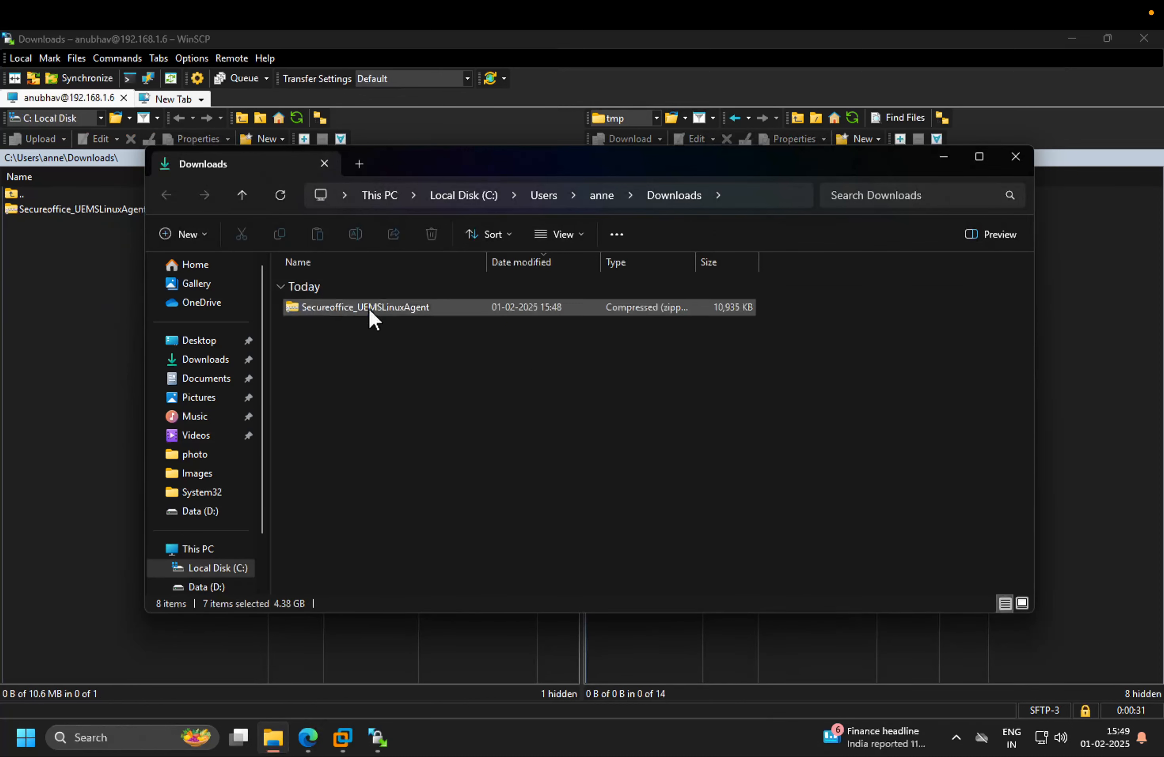
{"action": "left_click", "coordinate": [384, 309]}
{"action": "left_click", "coordinate": [91, 297]}
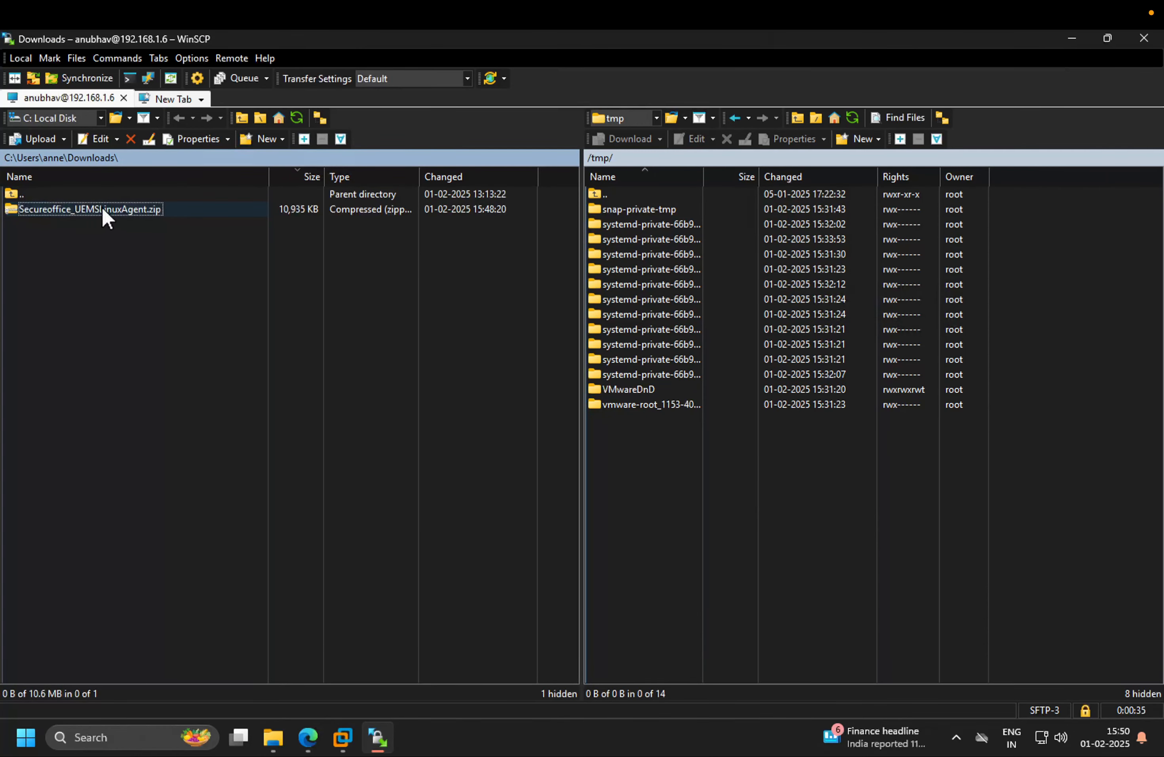
Upload Secureoffice_UEMSLinuxAgent.zip into the remote /tmp folder
{"action": "left_click_drag", "start_coordinate": [107, 217], "coordinate": [691, 466]}
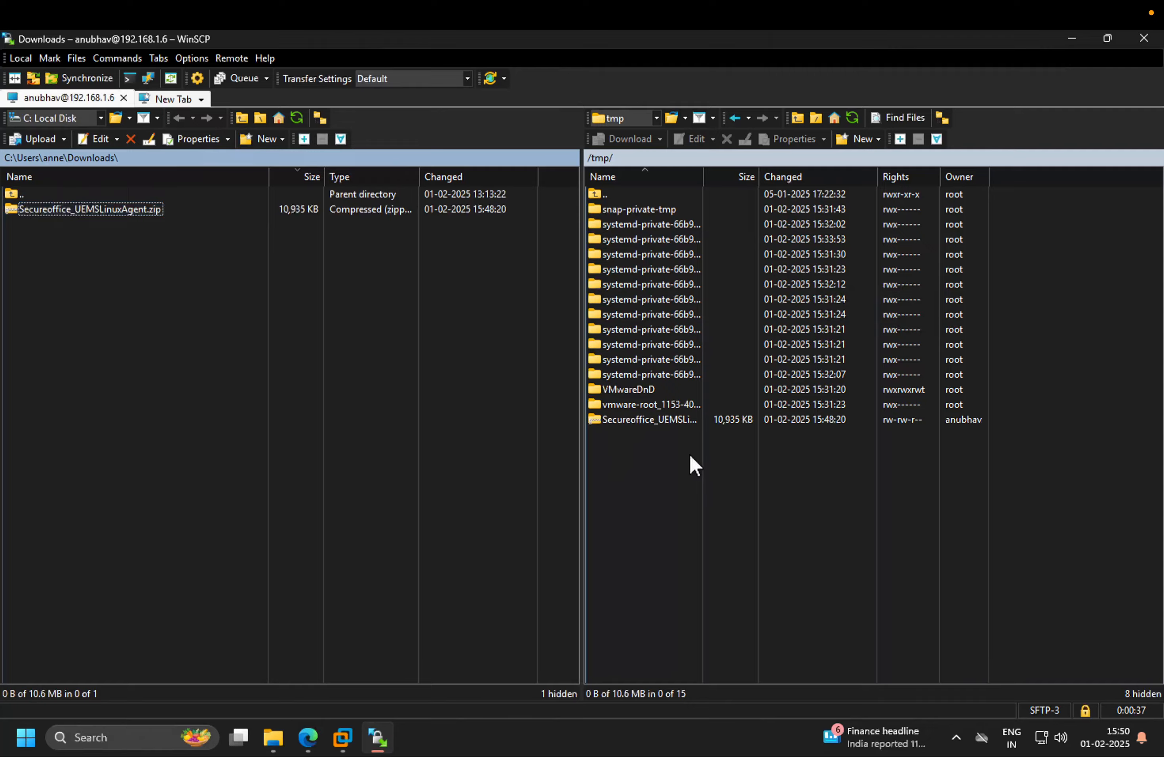
{"action": "key", "text": "ctrl+Right"}
{"action": "key", "text": "ctrl+Left"}
Return to the Ubuntu terminal and move up to the root directory with cd .
{"action": "mouse_move", "coordinate": [342, 737]}
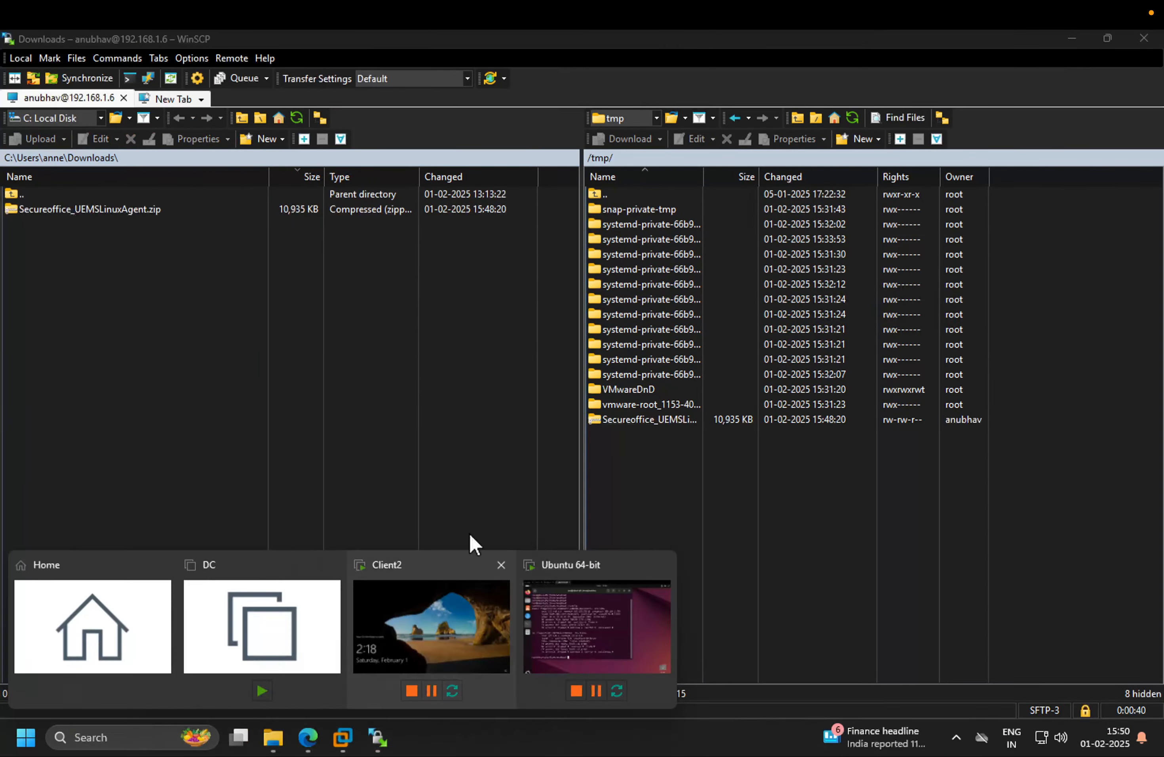
{"action": "left_click", "coordinate": [635, 658]}
{"action": "key", "text": "Return"}
{"action": "key", "text": "Return"}
{"action": "key", "text": "Return"}
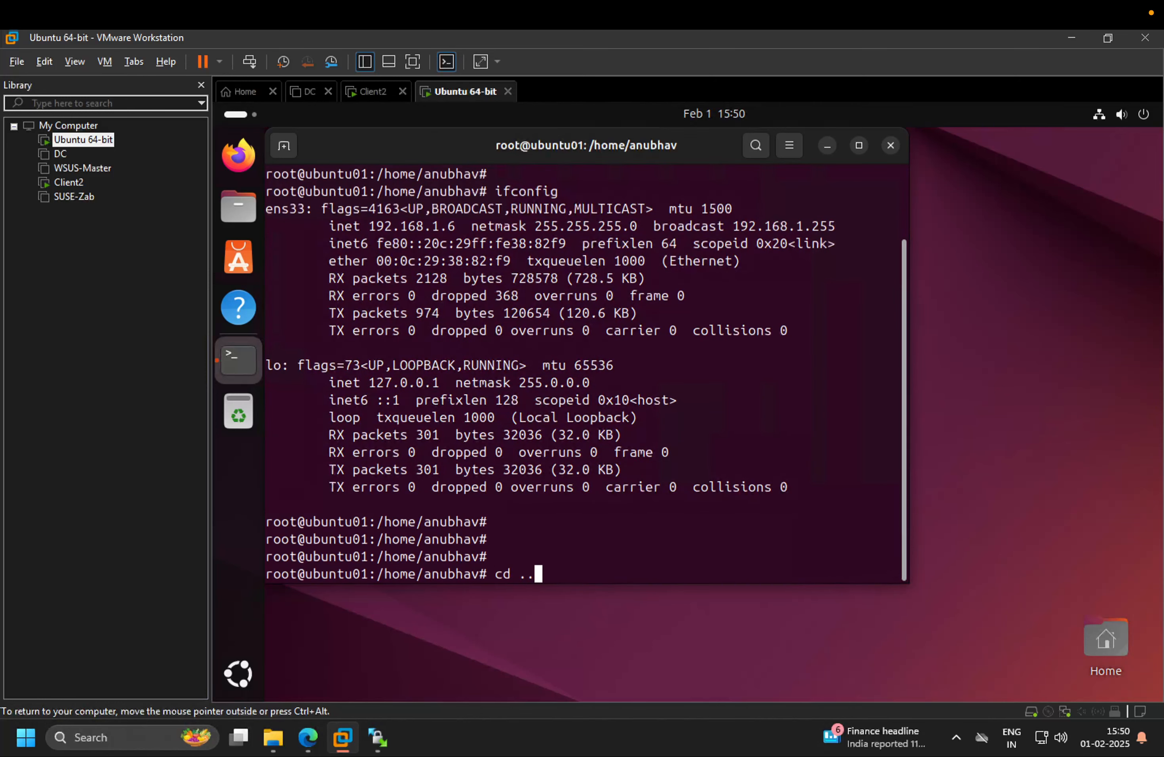
{"action": "key", "text": "Return"}
{"action": "key", "text": "Return"}
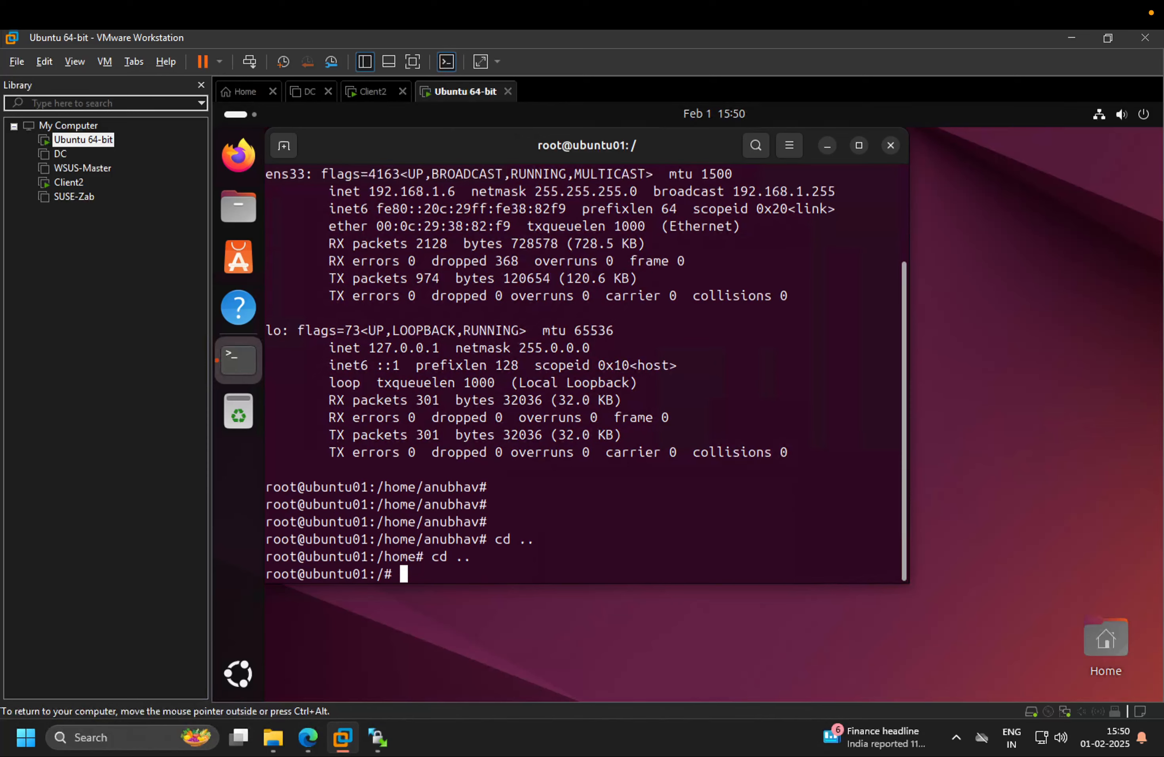
Maximize and clear the terminal, then change directory to /tmp
{"action": "double_click", "coordinate": [651, 150]}
{"action": "type", "text": "clear"}
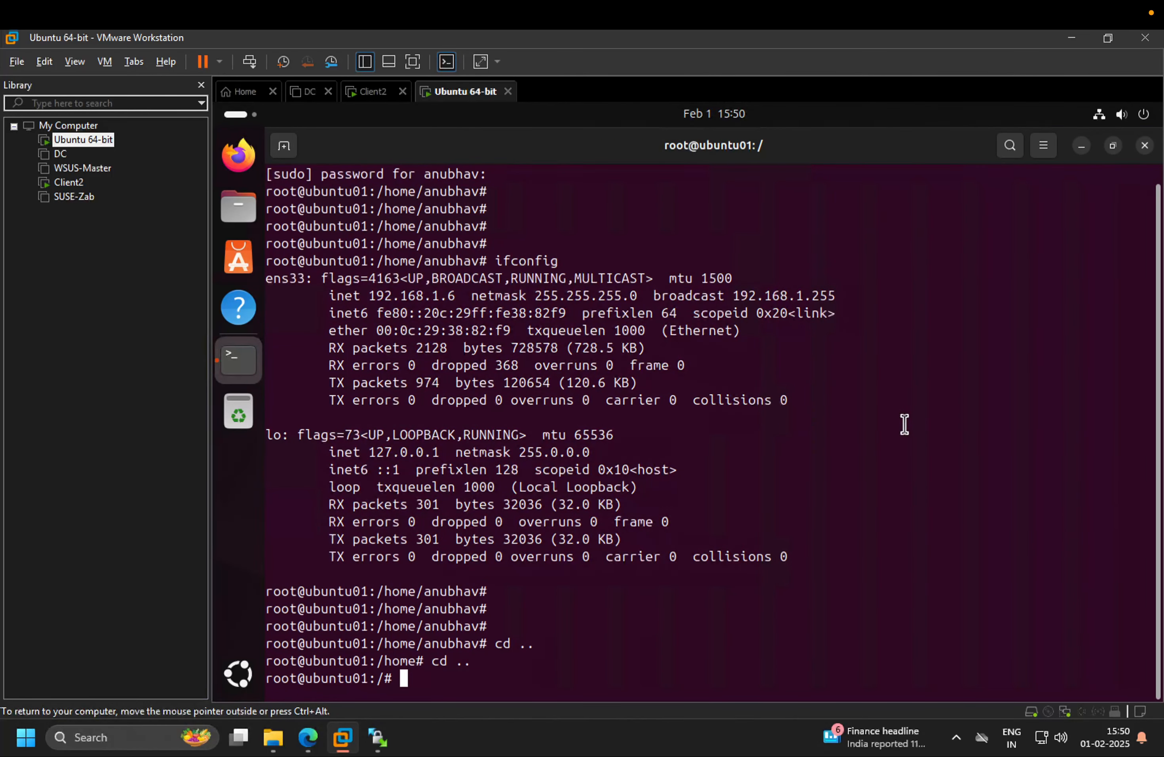
{"action": "key", "text": "Return"}
{"action": "key", "text": "Return"}
{"action": "key", "text": "Return"}
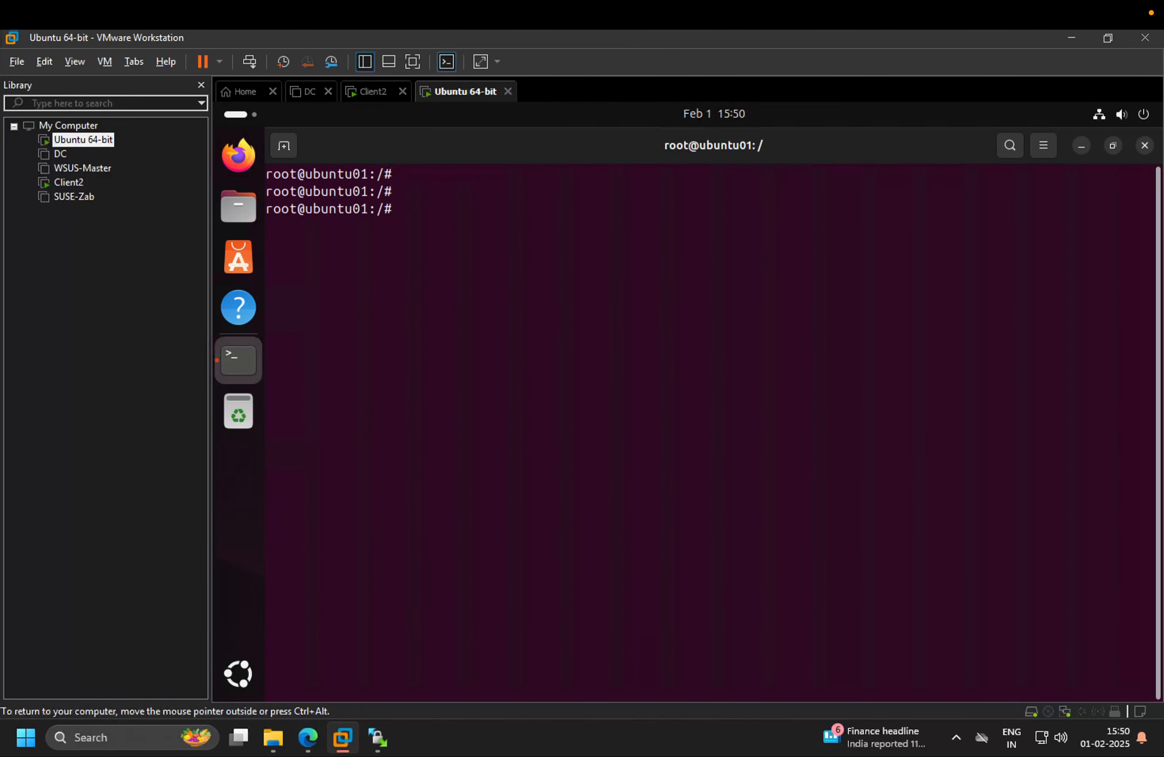
{"action": "type", "text": "cd /tmp/"}
{"action": "key", "text": "Return"}
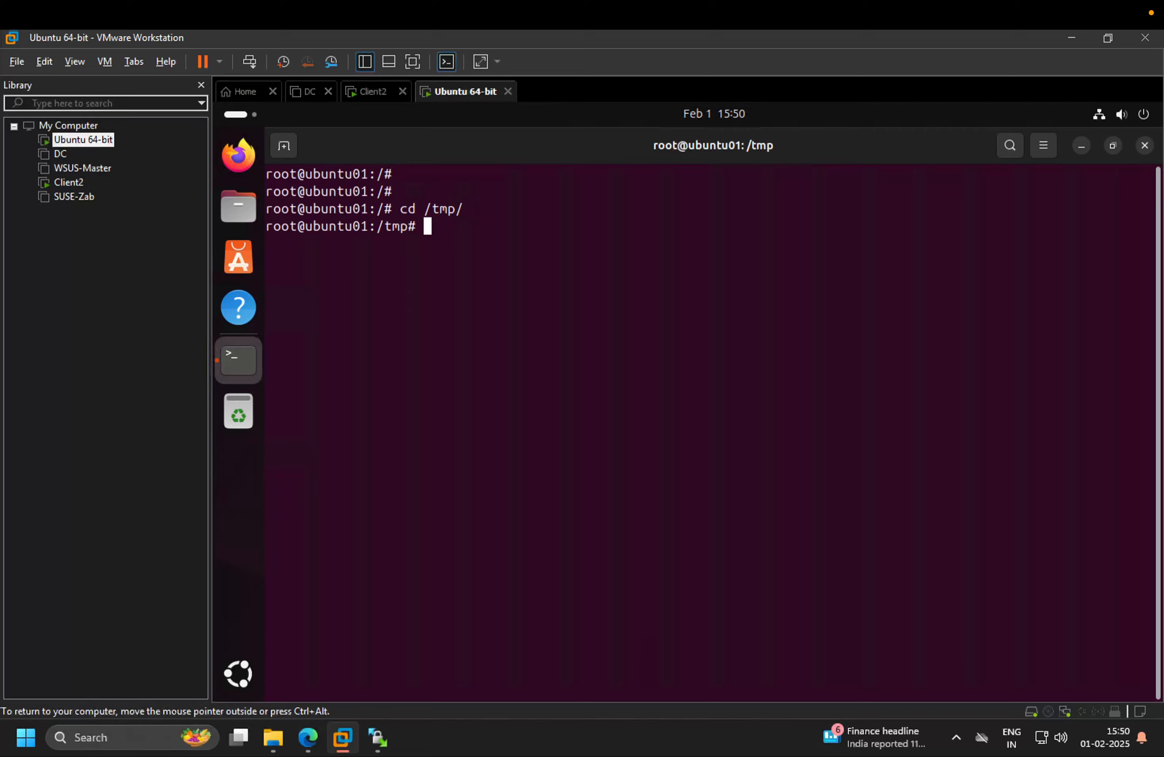
Extract Secureoffice_UEMSLinuxAgent.zip in /tmp with unzip
{"action": "key", "text": "Return"}
{"action": "key", "text": "Return"}
{"action": "type", "text": "unzip"}
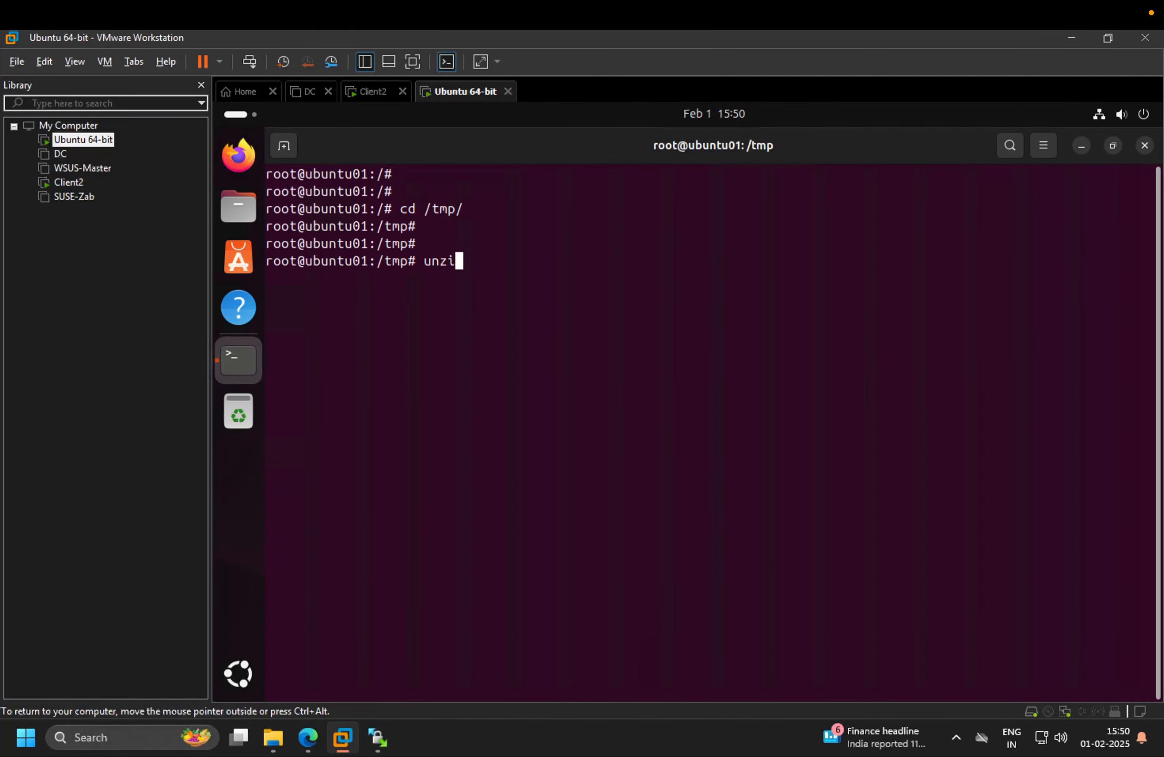
{"action": "key", "text": "Tab"}
{"action": "key", "text": "Tab"}
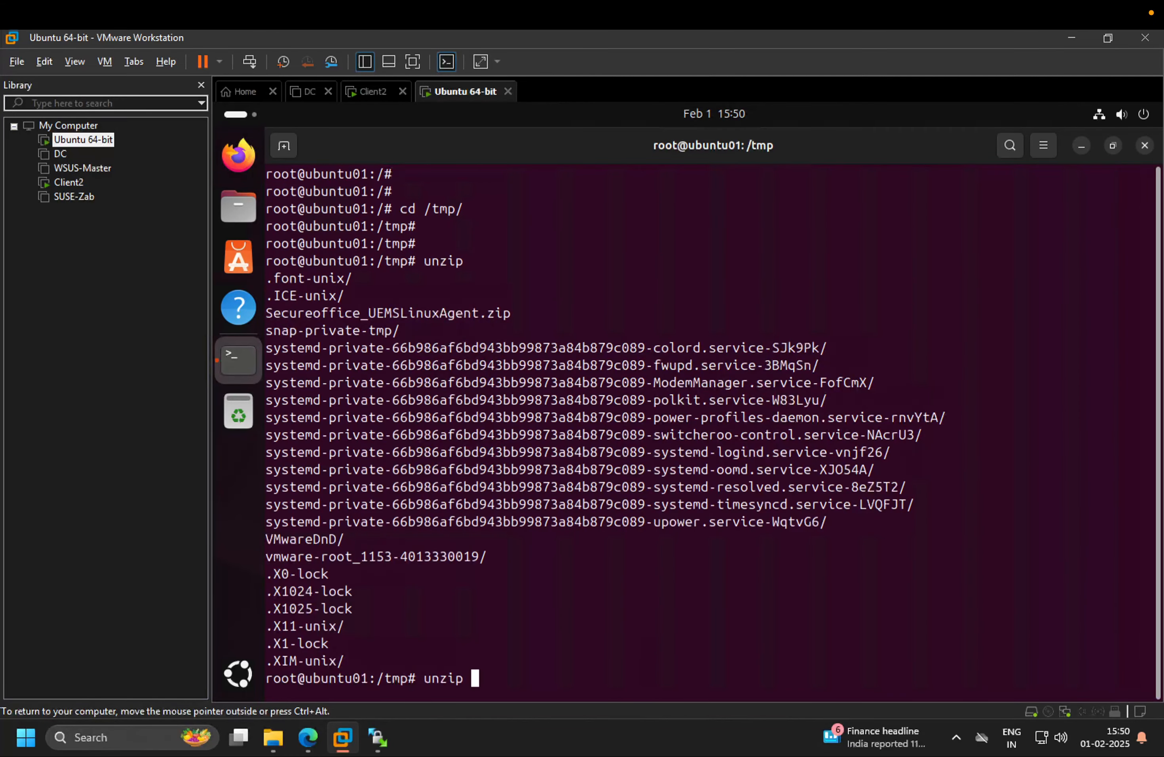
{"action": "type", "text": "sec"}
{"action": "key", "text": "BackSpace"}
{"action": "key", "text": "BackSpace"}
{"action": "key", "text": "BackSpace"}
{"action": "type", "text": "S"}
{"action": "key", "text": "Tab"}
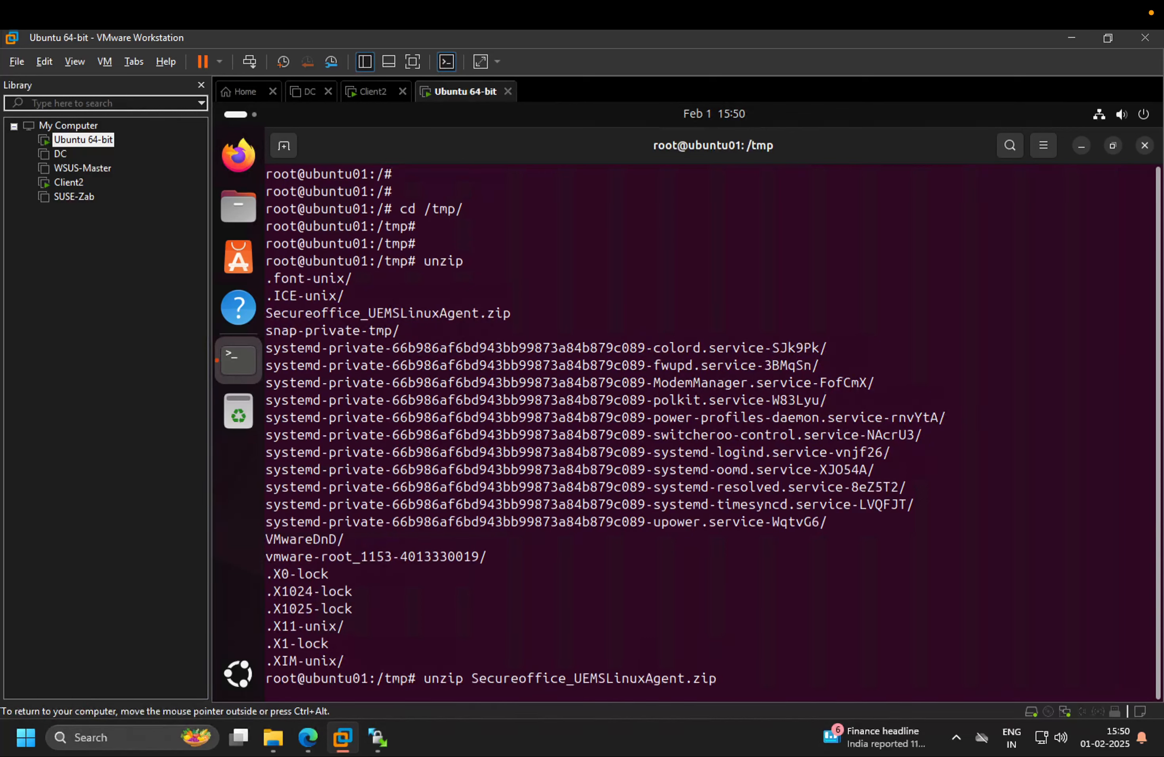
{"action": "key", "text": "Return"}
List the extracted files and make UEMS_LinuxAgent.bin executable with chmod 777
{"action": "key", "text": "Return"}
{"action": "key", "text": "Return"}
{"action": "key", "text": "Return"}
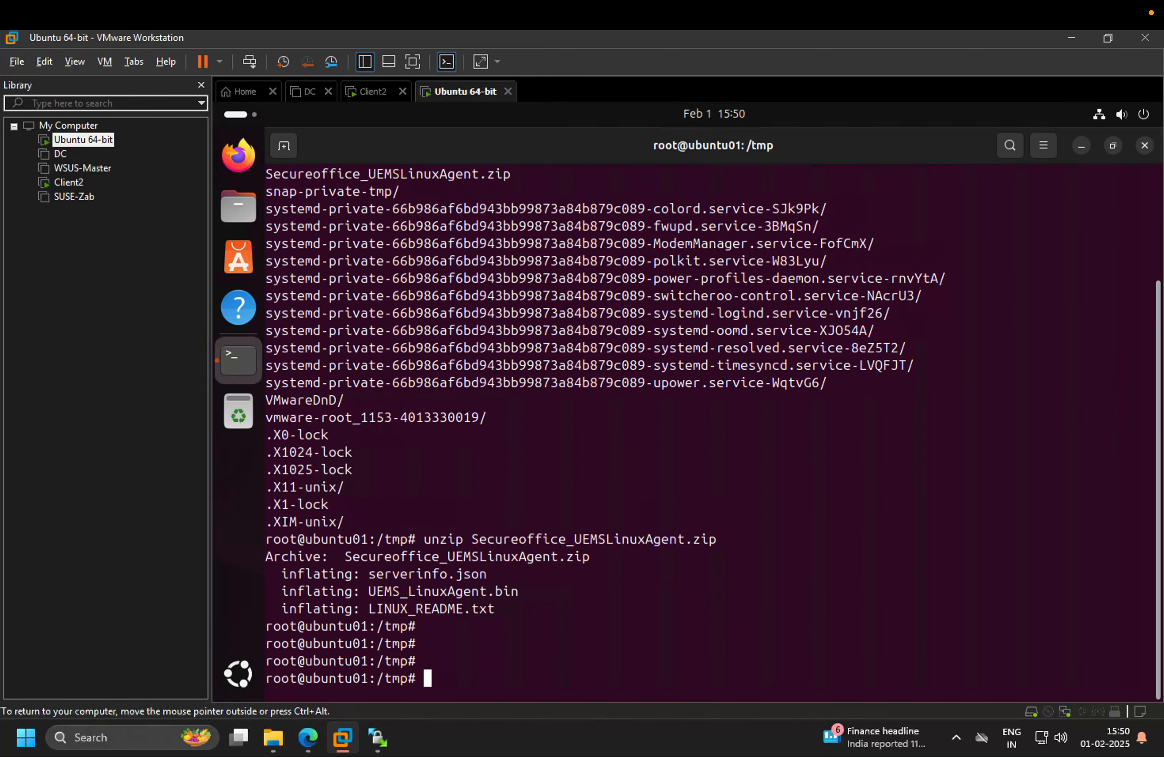
{"action": "key", "text": "Return"}
{"action": "type", "text": "ls"}
{"action": "key", "text": "Return"}
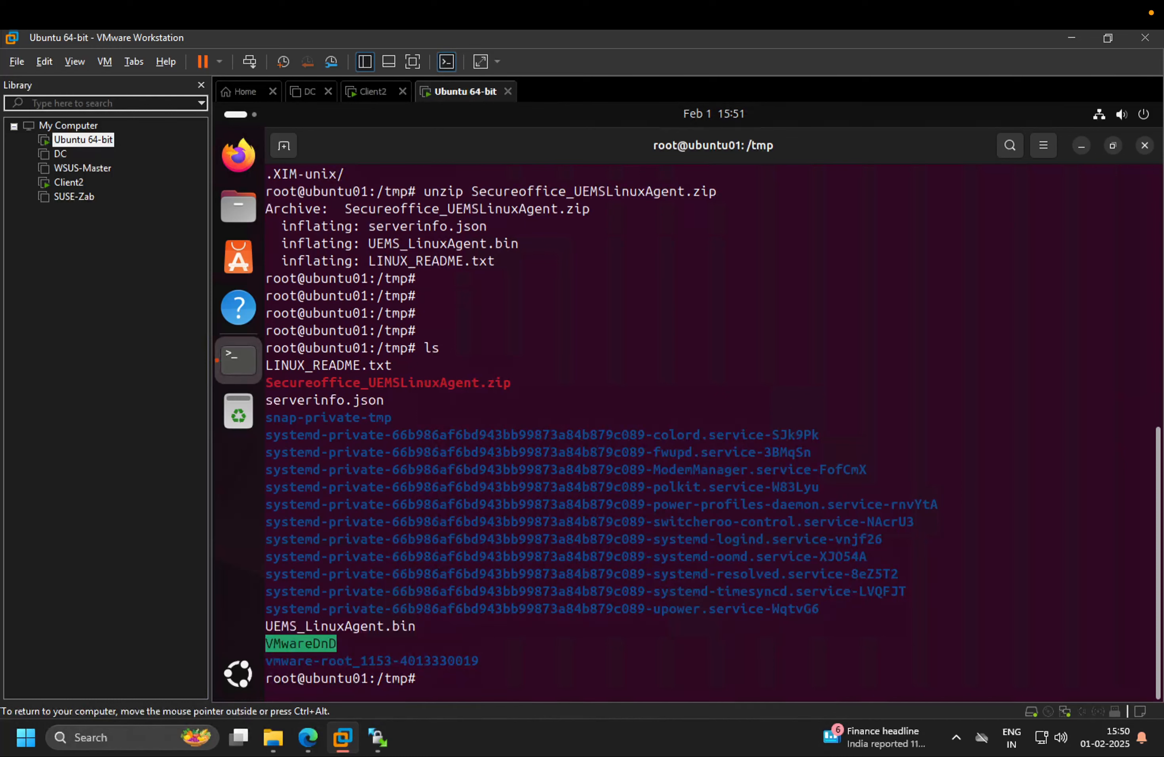
{"action": "left_click_drag", "start_coordinate": [431, 632], "coordinate": [268, 625]}
{"action": "left_click", "coordinate": [592, 659]}
{"action": "type", "text": "chmod 777 UEM"}
{"action": "key", "text": "Tab"}
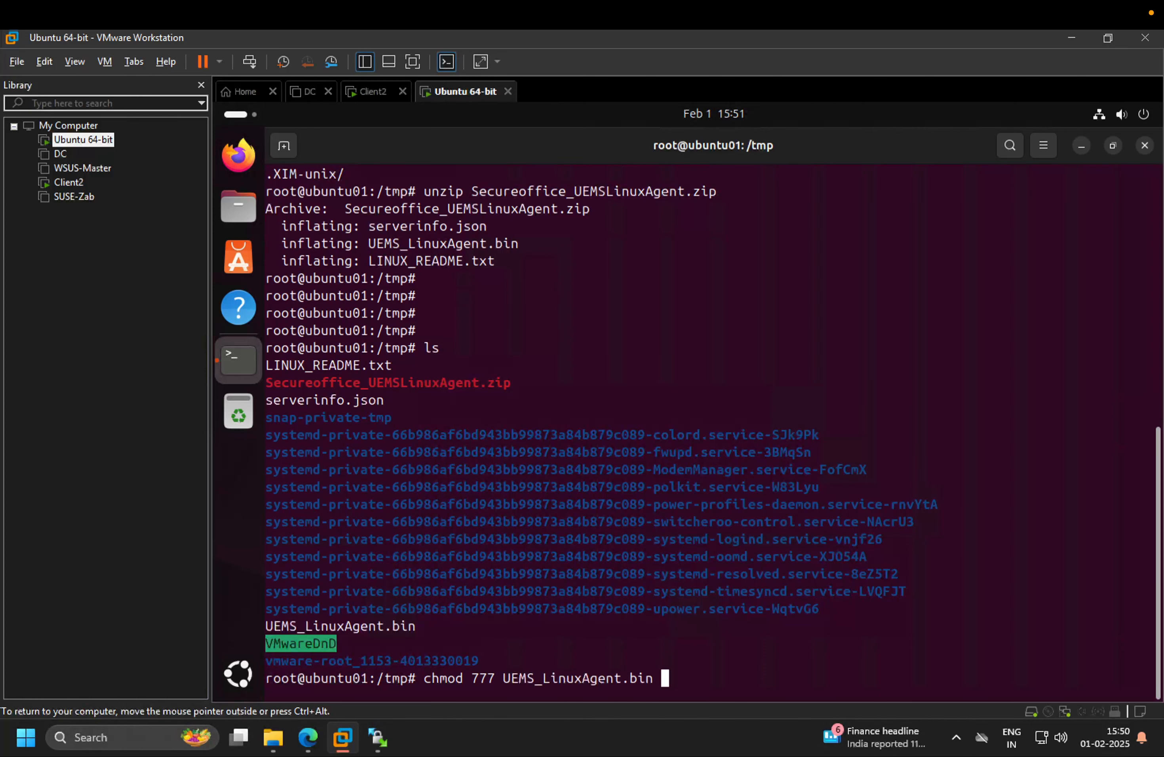
{"action": "key", "text": "Return"}
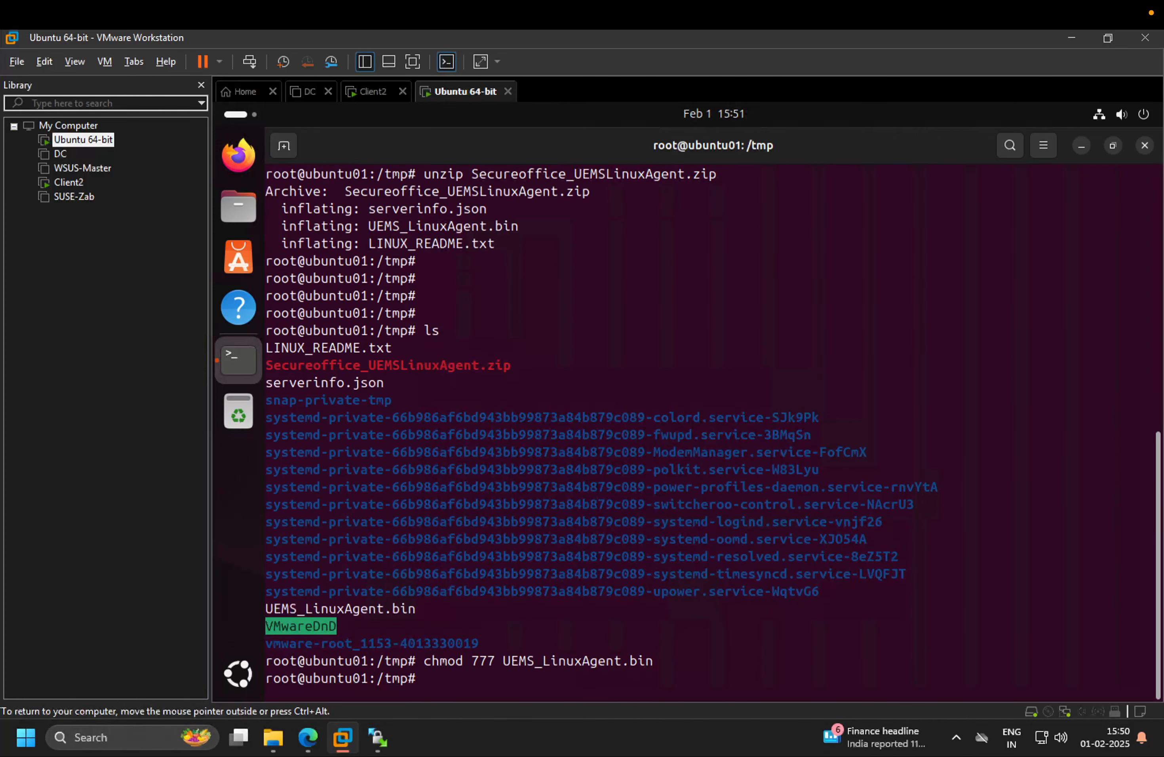
List the files again and run ./UEMS_LinuxAgent.bin, answering y to reinstall the existing agent
{"action": "key", "text": "Up"}
{"action": "key", "text": "Up"}
{"action": "key", "text": "Return"}
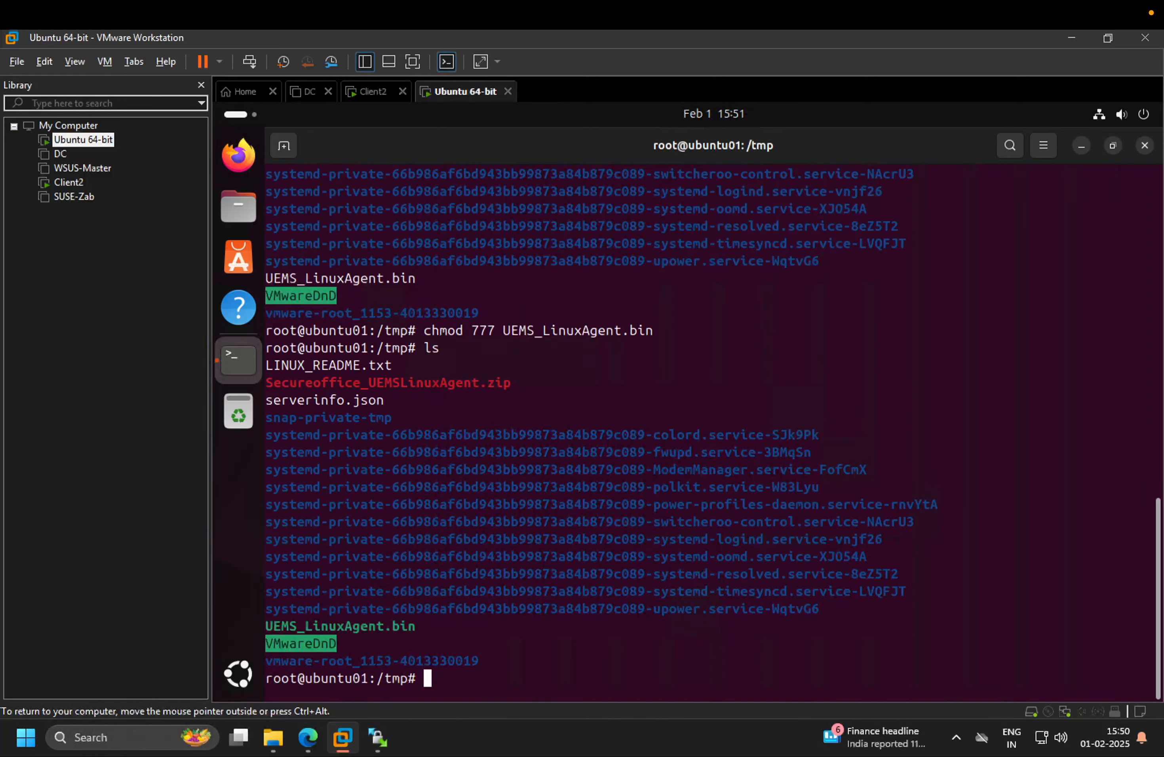
{"action": "type", "text": "./UE"}
{"action": "key", "text": "Tab"}
{"action": "key", "text": "Return"}
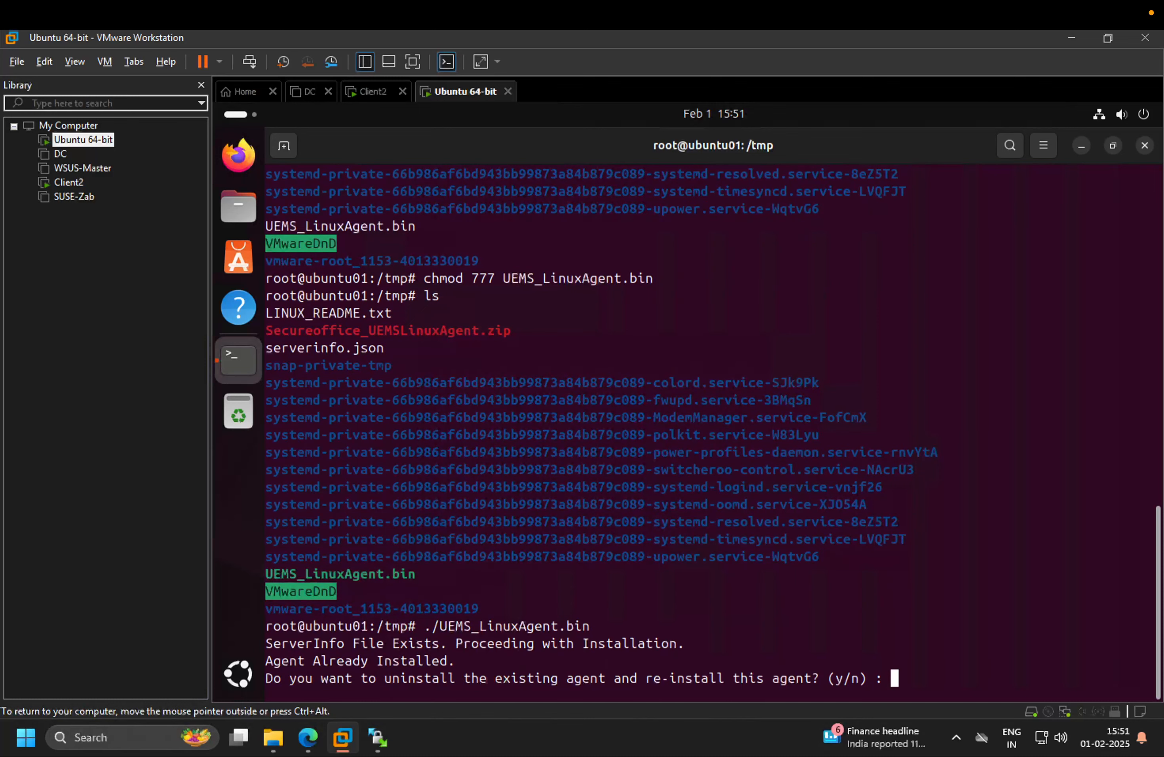
{"action": "type", "text": "y"}
{"action": "key", "text": "Return"}
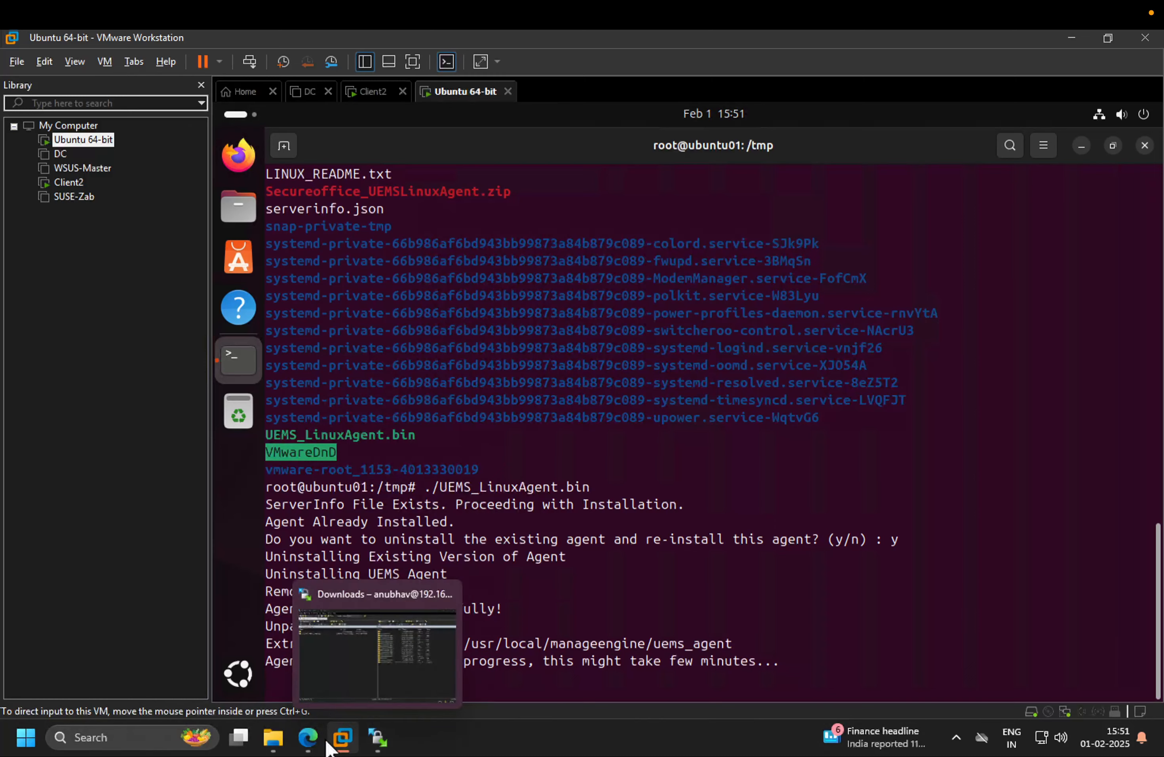
Leave the installing terminal and switch back to the browser window
{"action": "left_click", "coordinate": [317, 732]}
{"action": "mouse_move", "coordinate": [228, 57]}
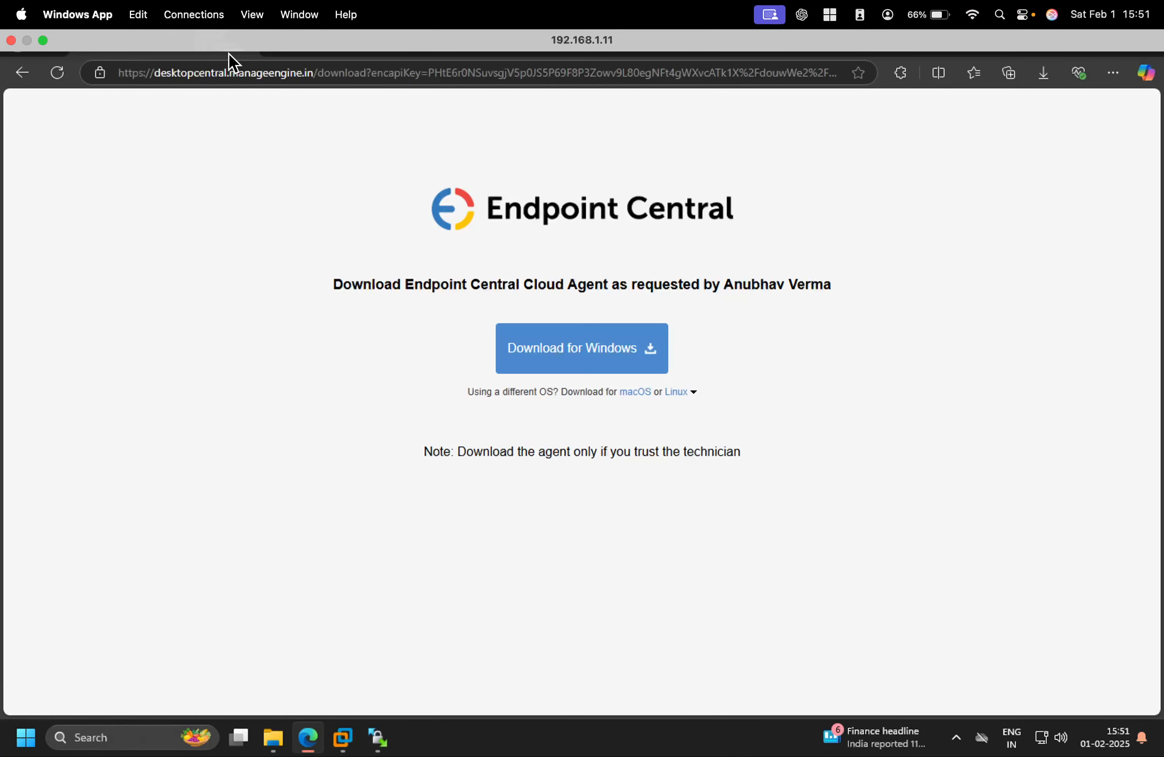
Leave the remote Windows session, return to the Endpoint Central browser window and refresh the Remote Offices page
{"action": "left_click", "coordinate": [44, 43]}
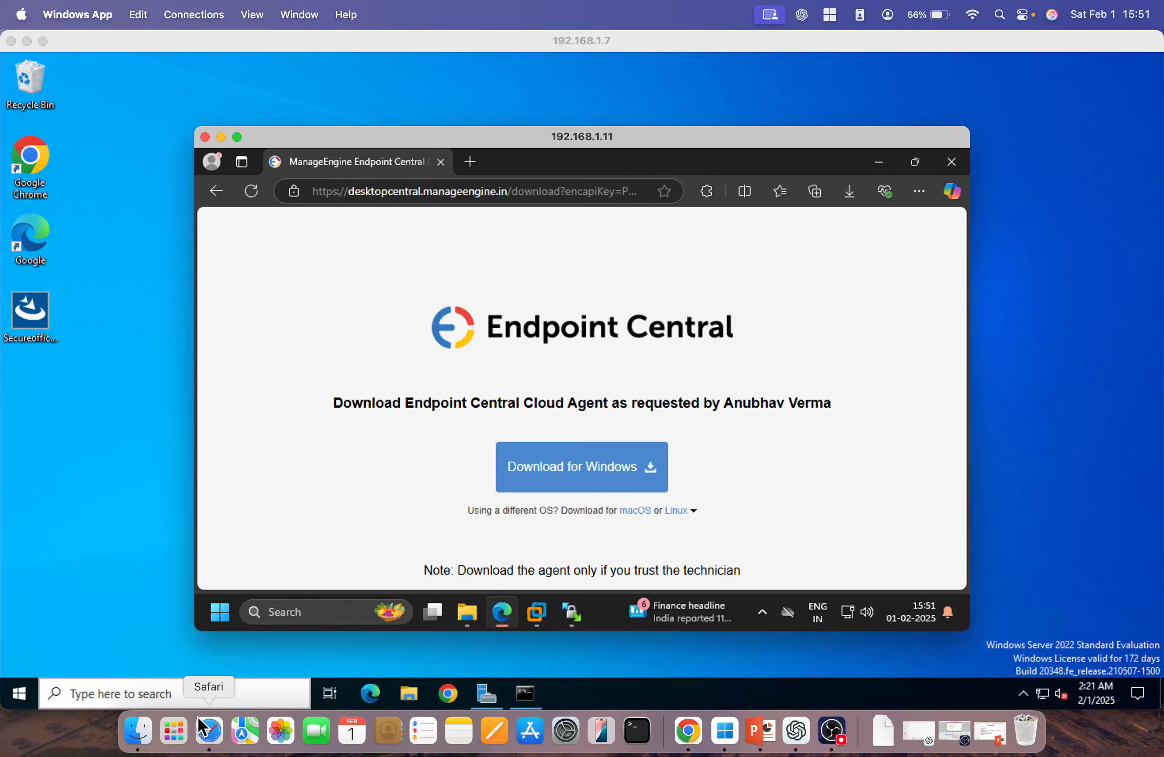
{"action": "key", "text": "ctrl+Right"}
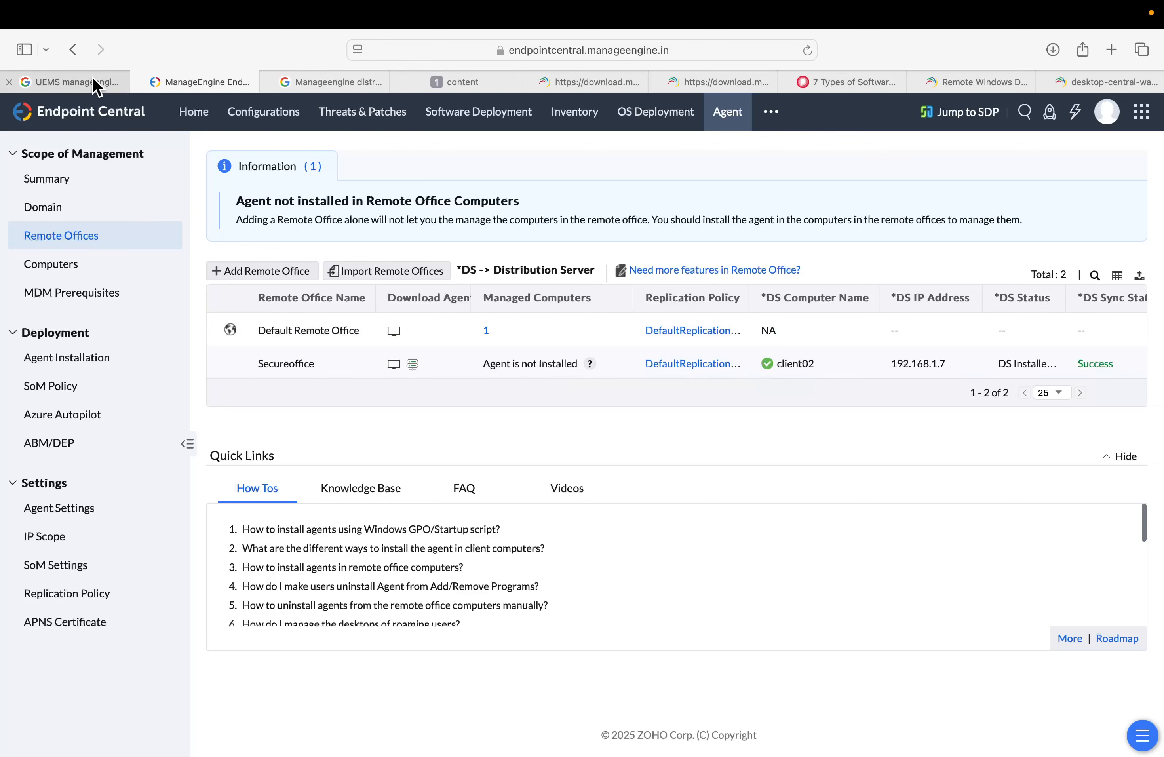
{"action": "left_click", "coordinate": [807, 50]}
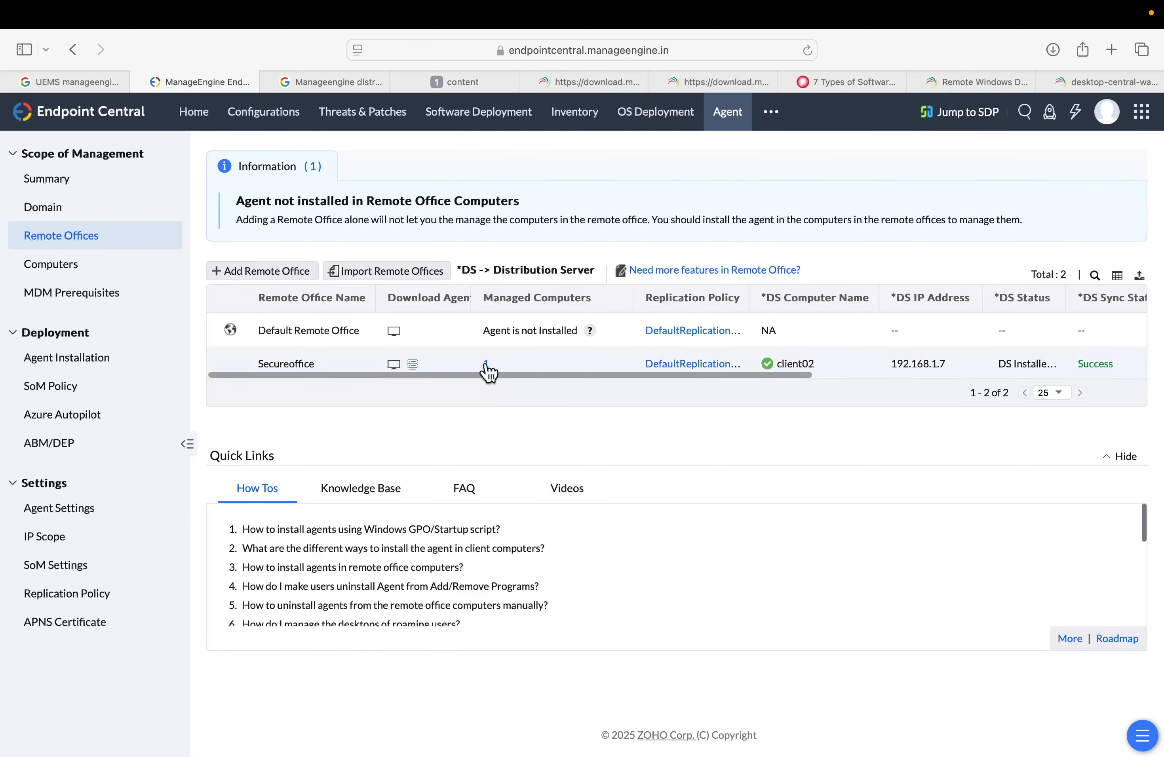
Open the Computers list and scroll across the ubuntu01 row to review its agent details
{"action": "left_click_drag", "start_coordinate": [488, 362], "coordinate": [436, 383]}
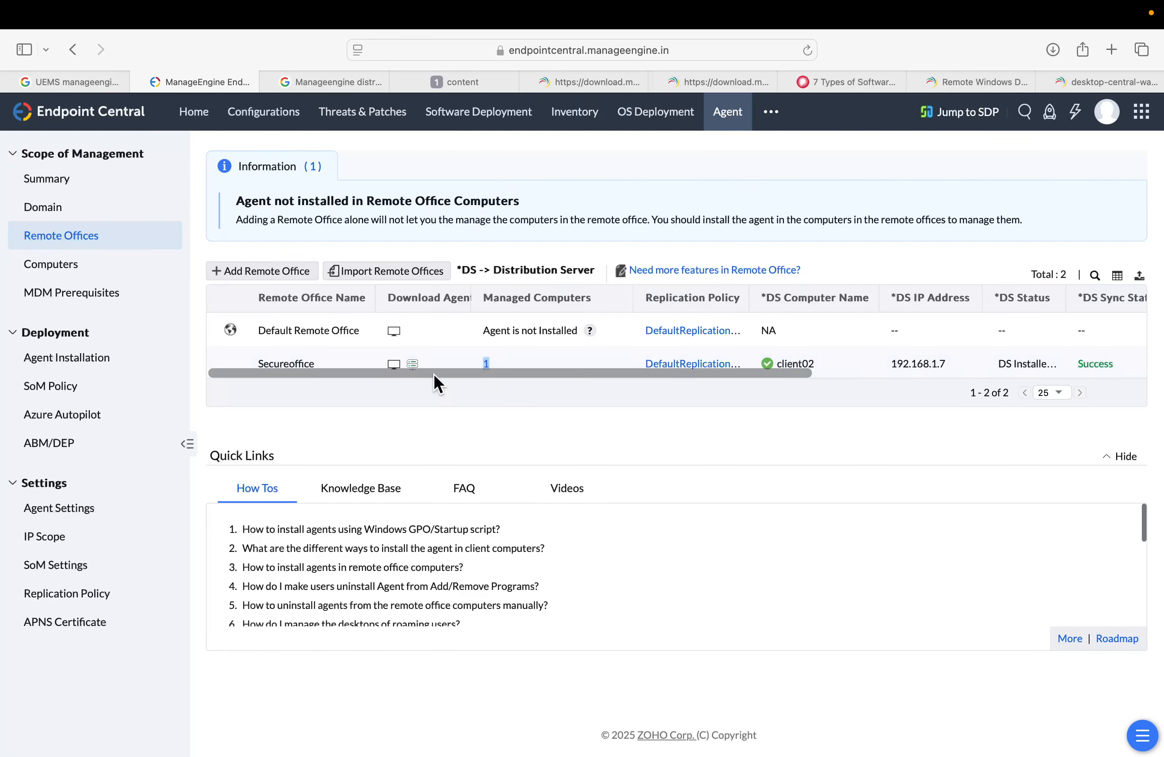
{"action": "left_click", "coordinate": [98, 276]}
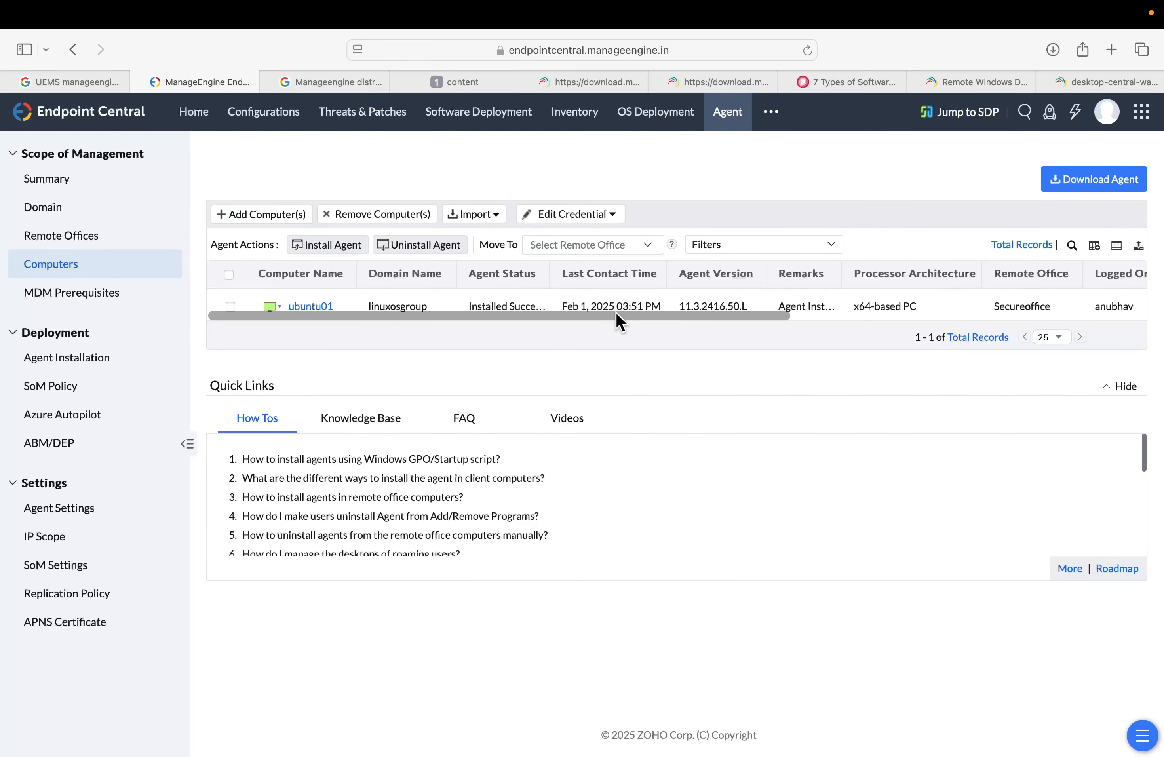
{"action": "left_click_drag", "start_coordinate": [615, 315], "coordinate": [358, 318]}
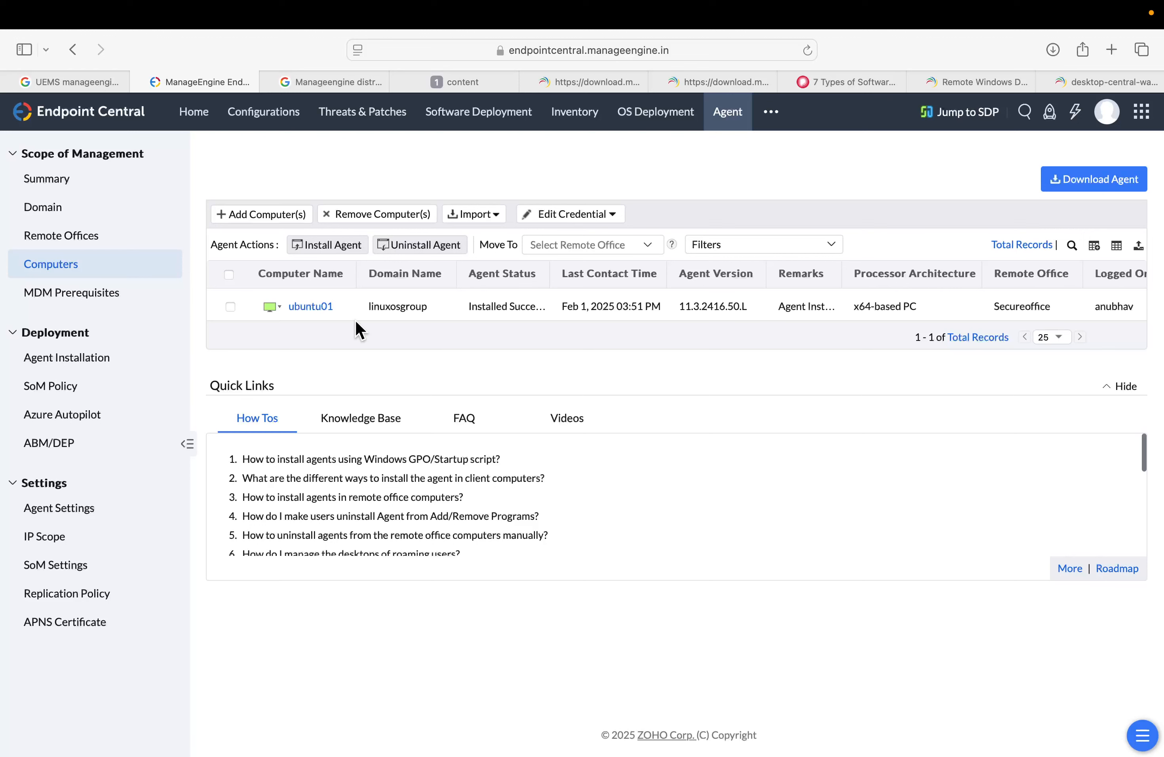
{"action": "mouse_move", "coordinate": [327, 328]}
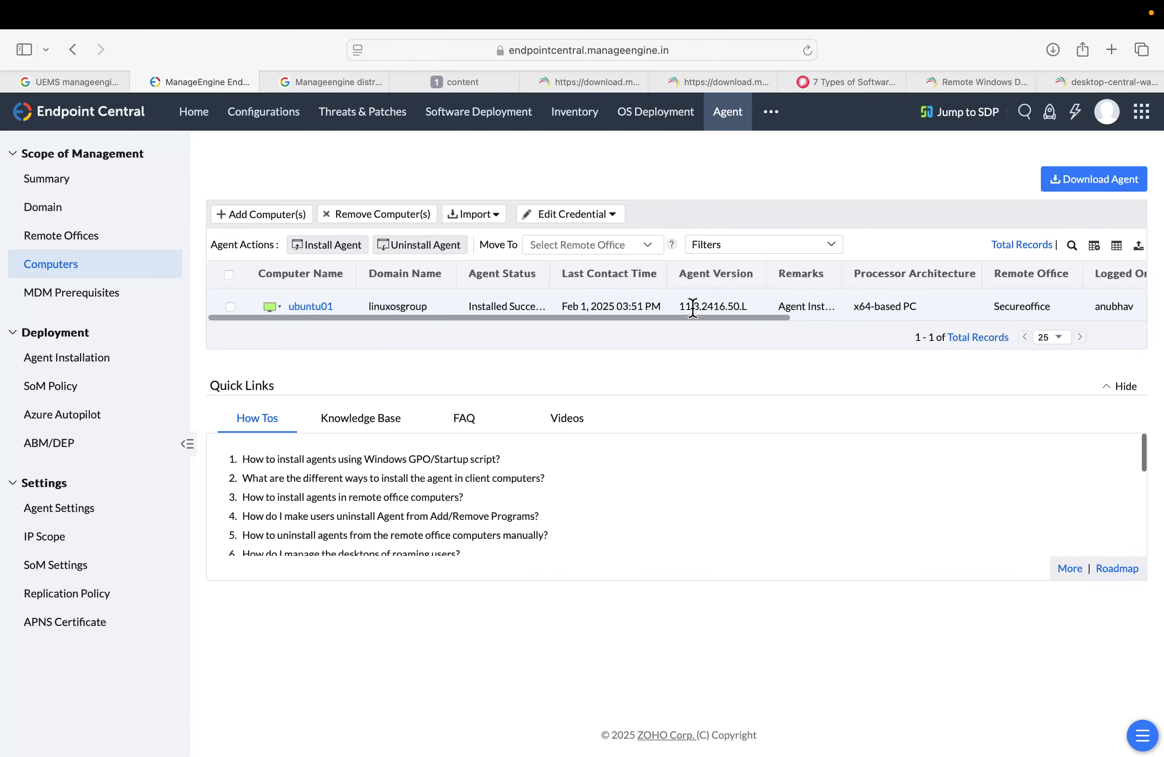
Return to Remote Offices, scroll through the Secureoffice row's distribution server columns, and open its managed computers list
{"action": "left_click", "coordinate": [77, 238]}
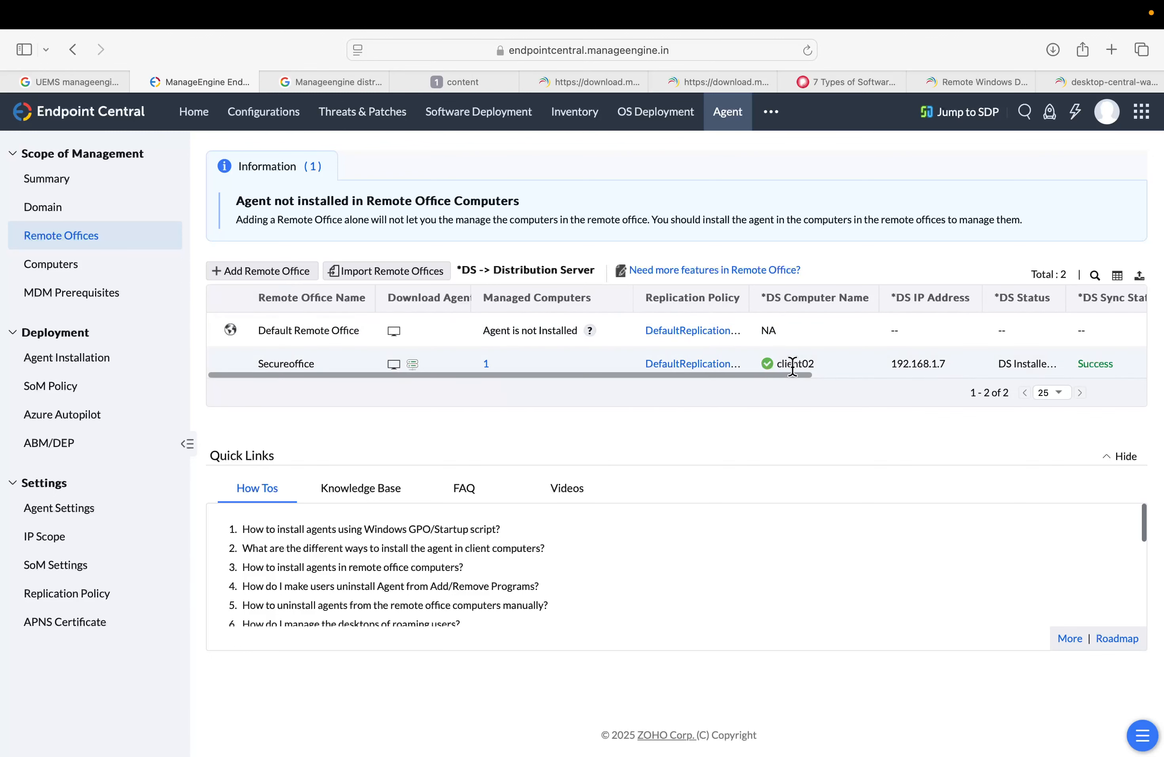
{"action": "left_click_drag", "start_coordinate": [747, 375], "coordinate": [934, 377]}
{"action": "left_click_drag", "start_coordinate": [767, 309], "coordinate": [878, 310]}
{"action": "left_click_drag", "start_coordinate": [598, 363], "coordinate": [332, 387]}
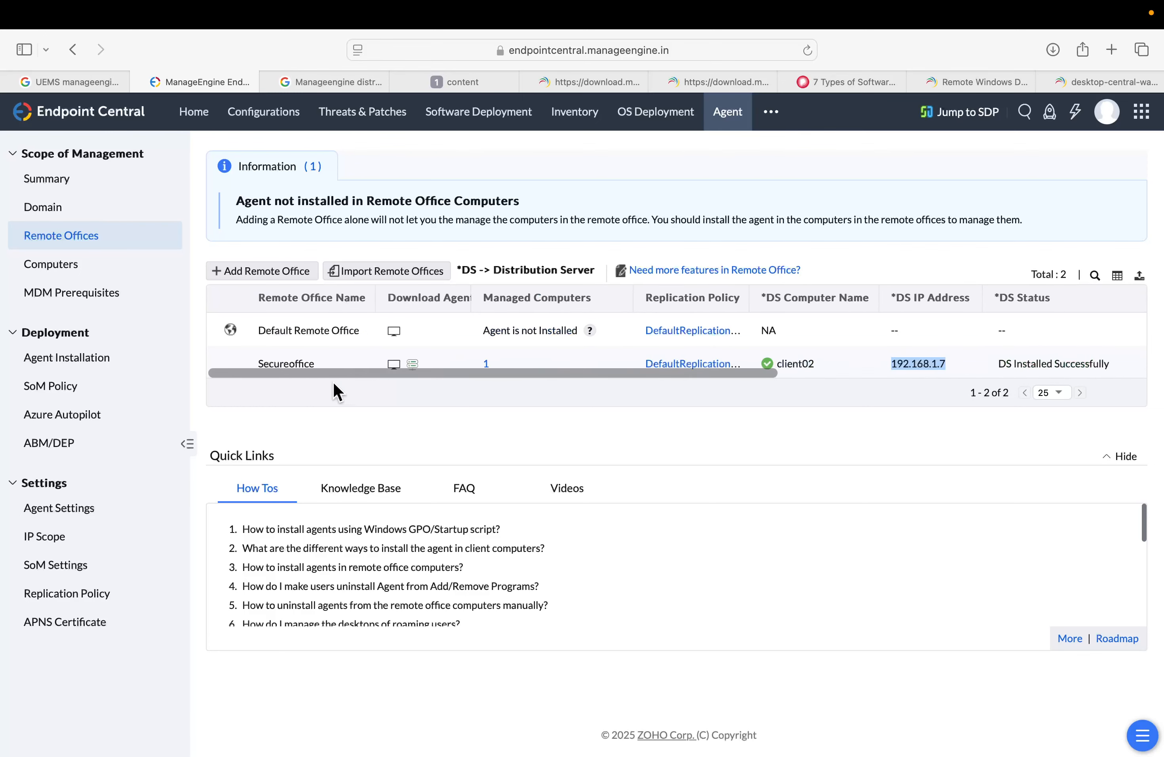
{"action": "left_click", "coordinate": [488, 364]}
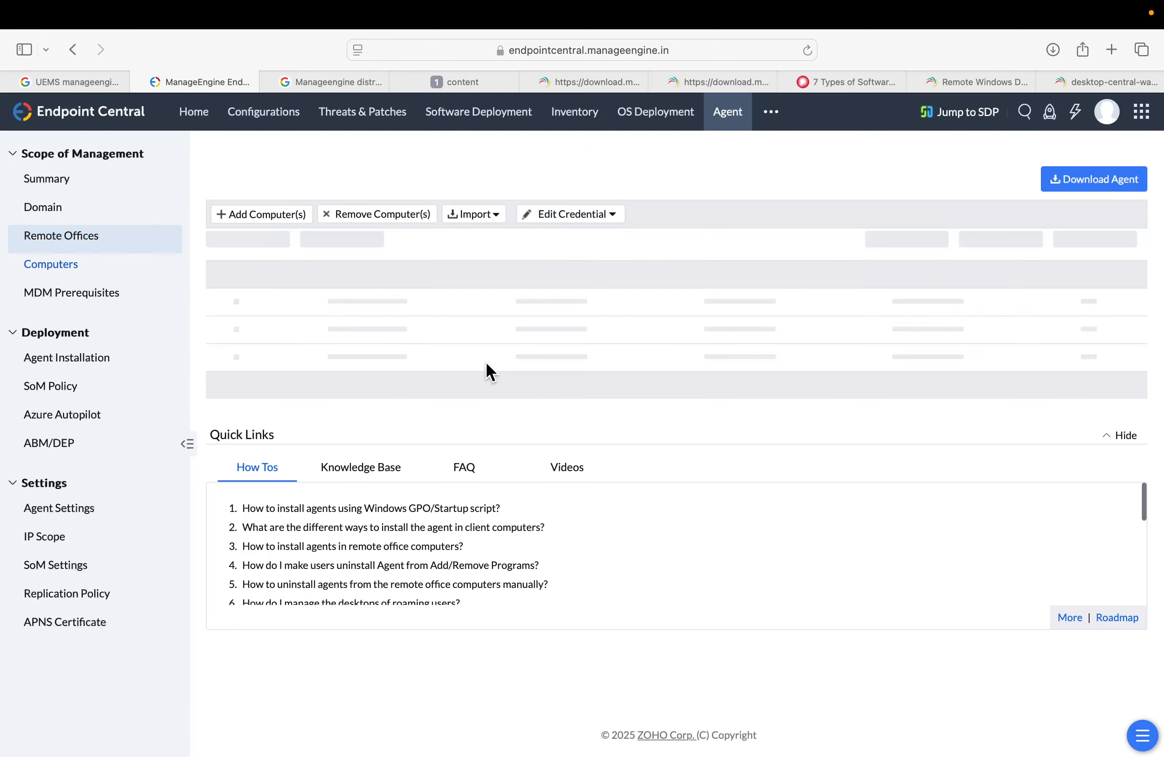